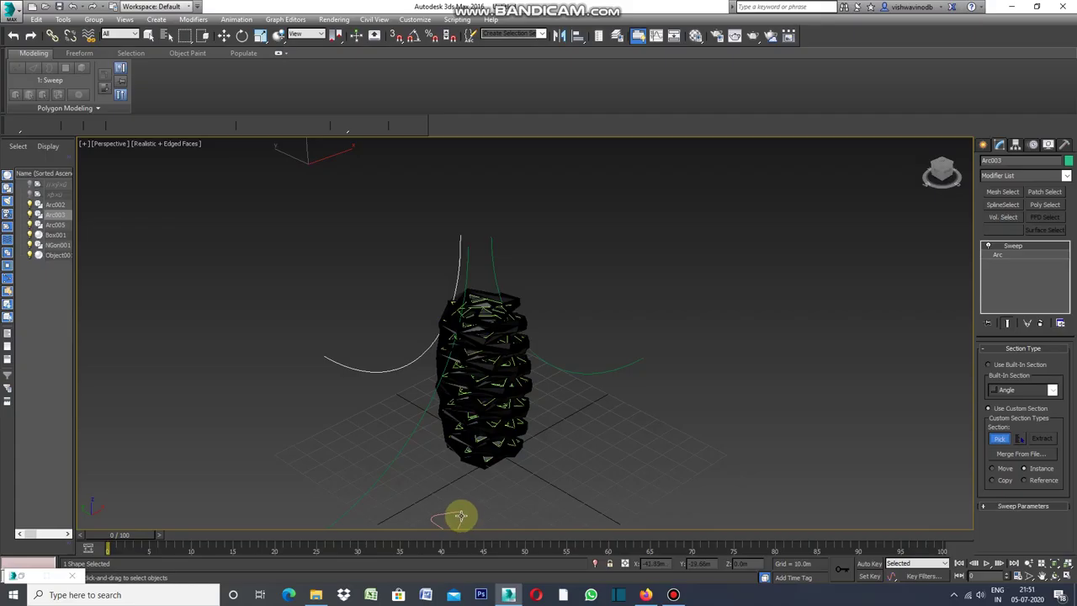
# Sweep Arc003 using NGon001 as its custom cross-section.
pyautogui.click(460, 515)
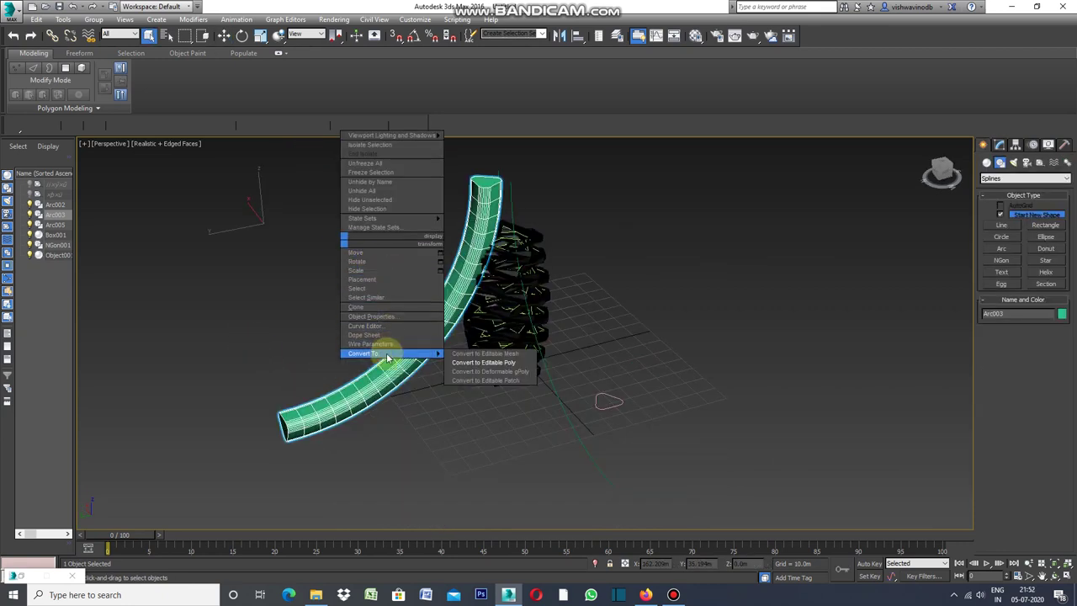
# Convert the swept tube to an Editable Poly and try selecting, then deselecting, its end caps.
pyautogui.click(484, 362)
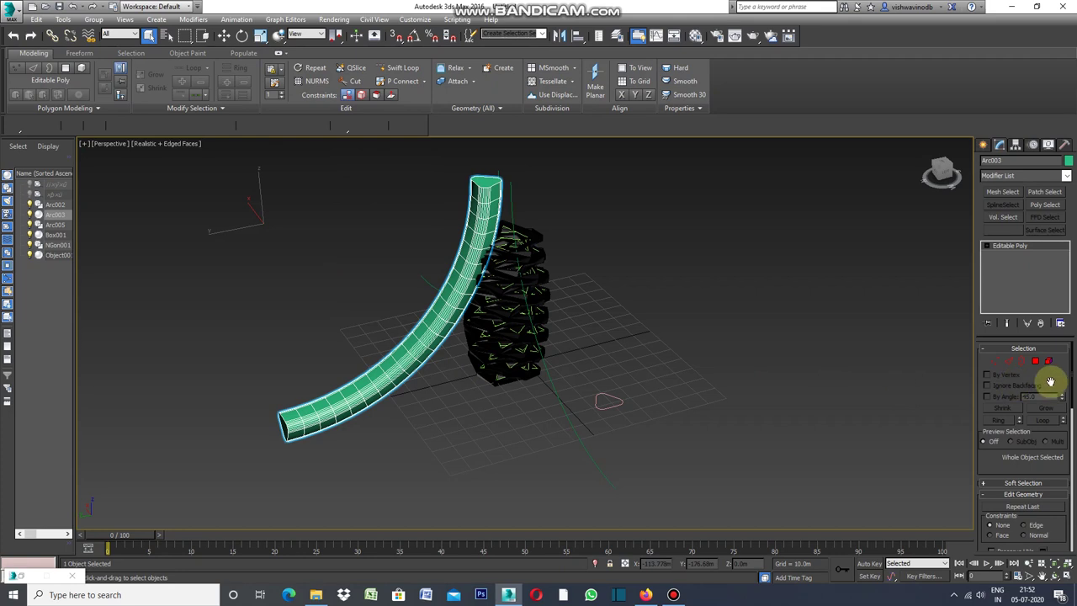
pyautogui.click(1034, 362)
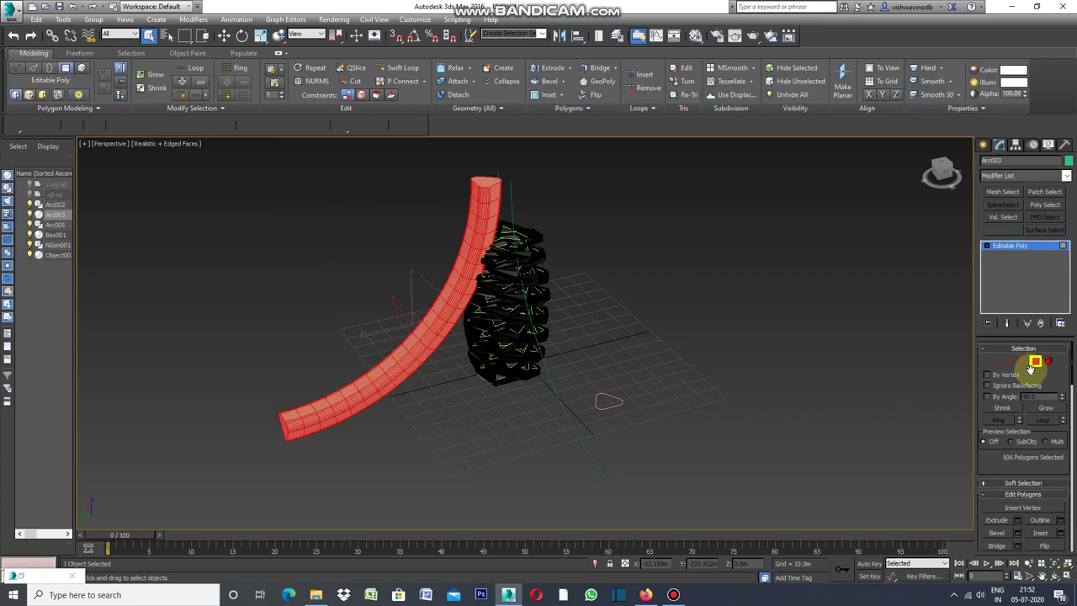
pyautogui.click(811, 355)
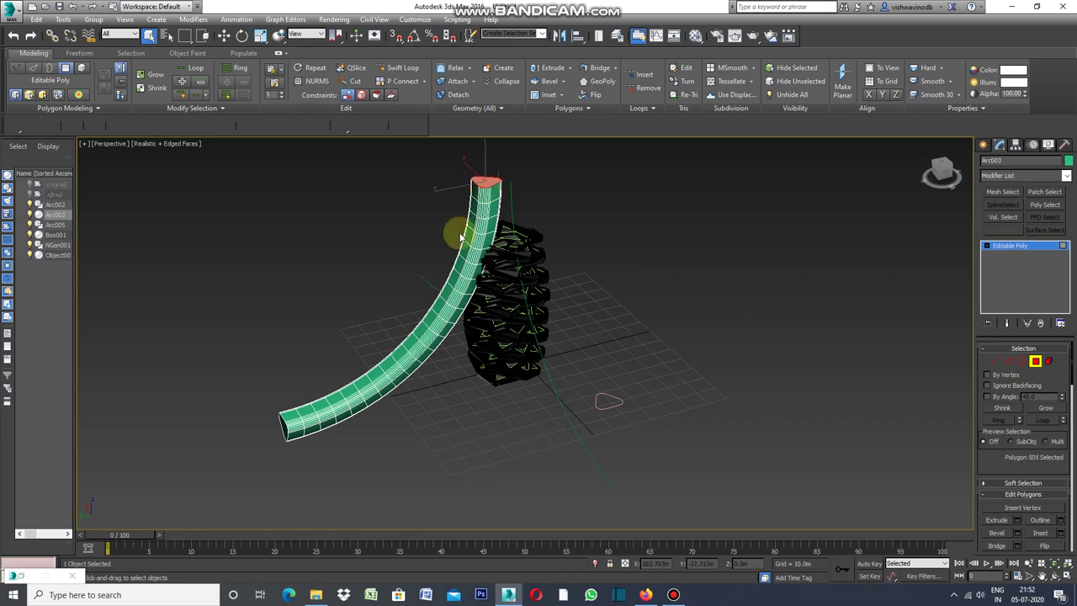
pyautogui.keyDown('ctrl'); pyautogui.click(284, 426); pyautogui.keyUp('ctrl')
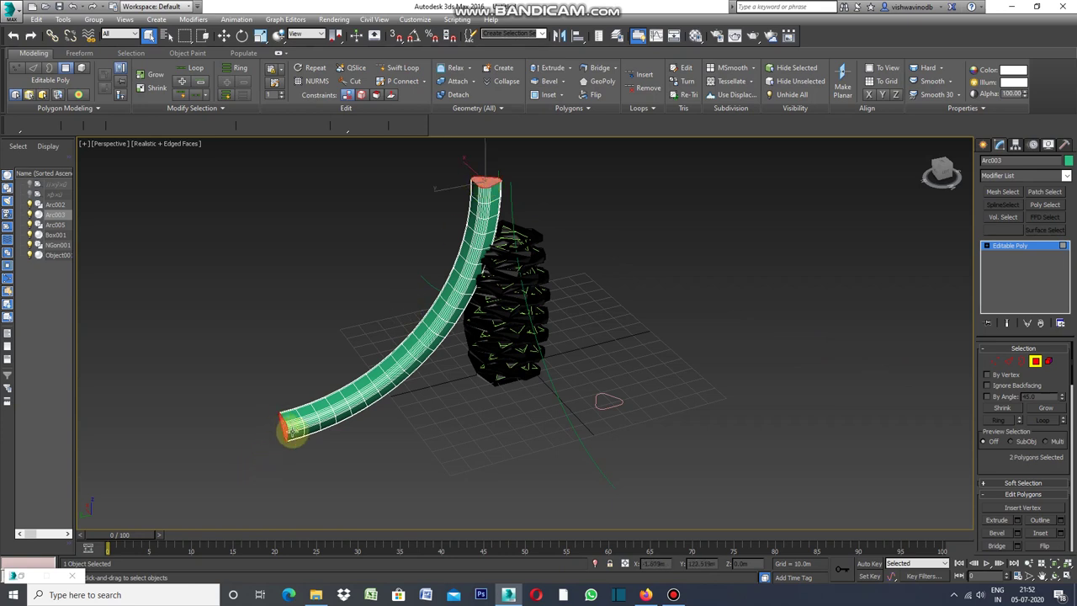
pyautogui.click(765, 484)
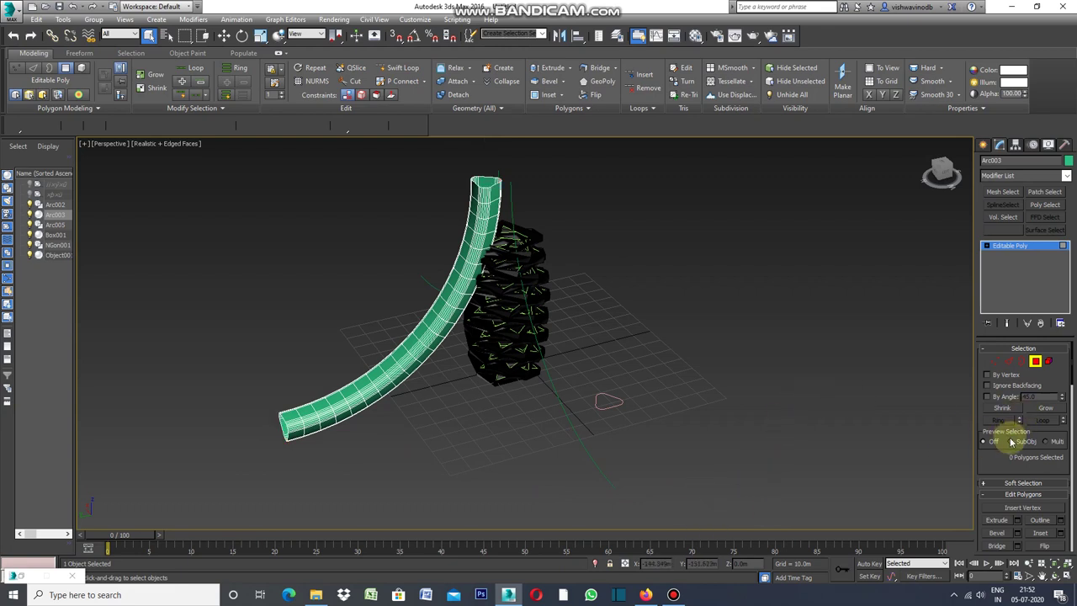
# Ring-select the top edges and convert them into the 63 long side faces.
pyautogui.click(1009, 362)
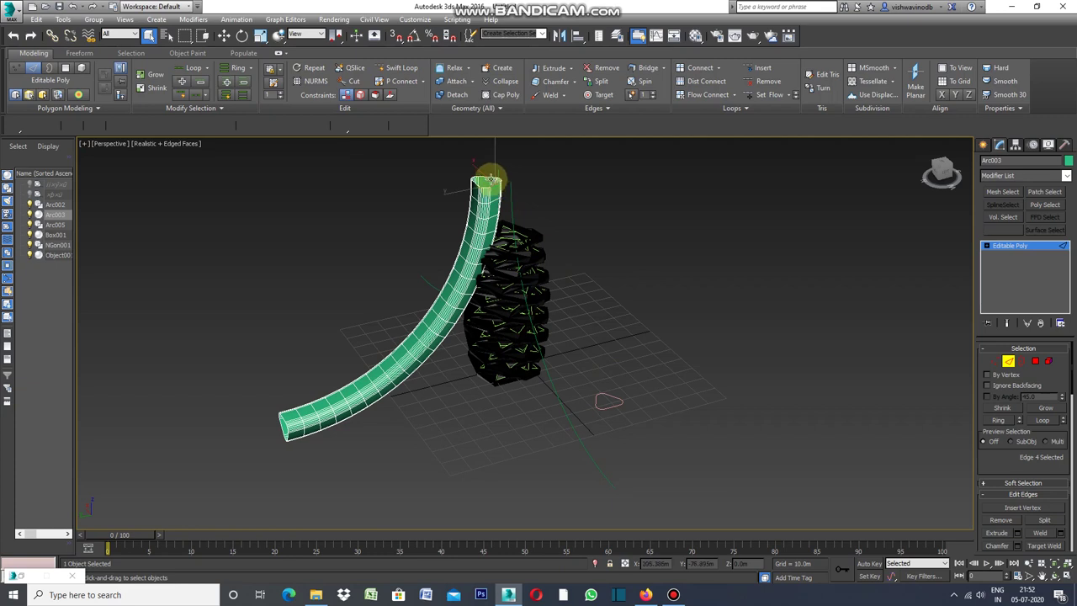
pyautogui.keyDown('ctrl'); pyautogui.click(486, 174); pyautogui.keyUp('ctrl')
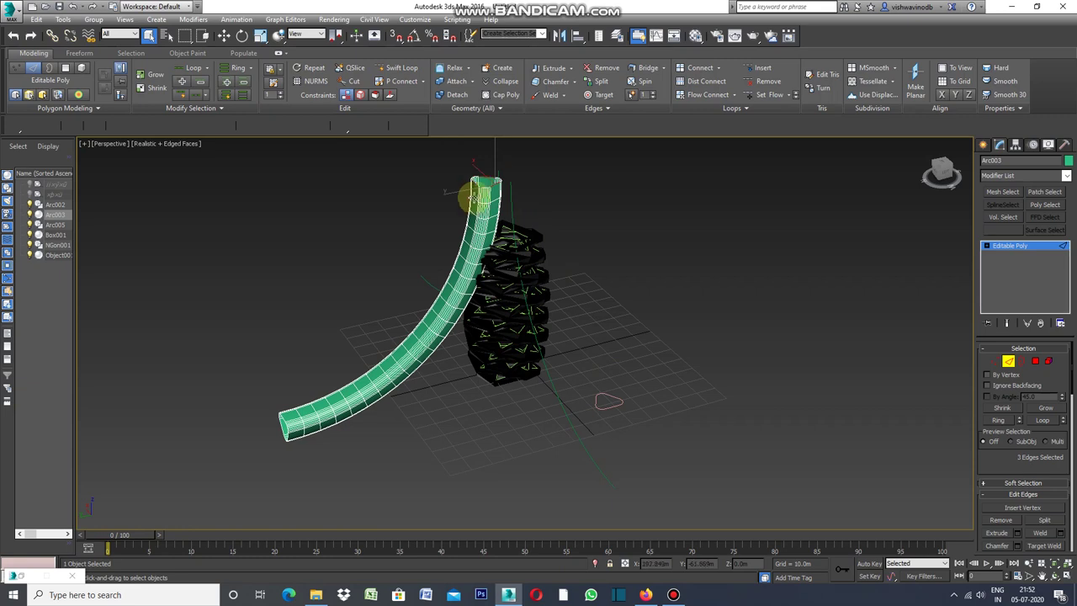
pyautogui.click(999, 420)
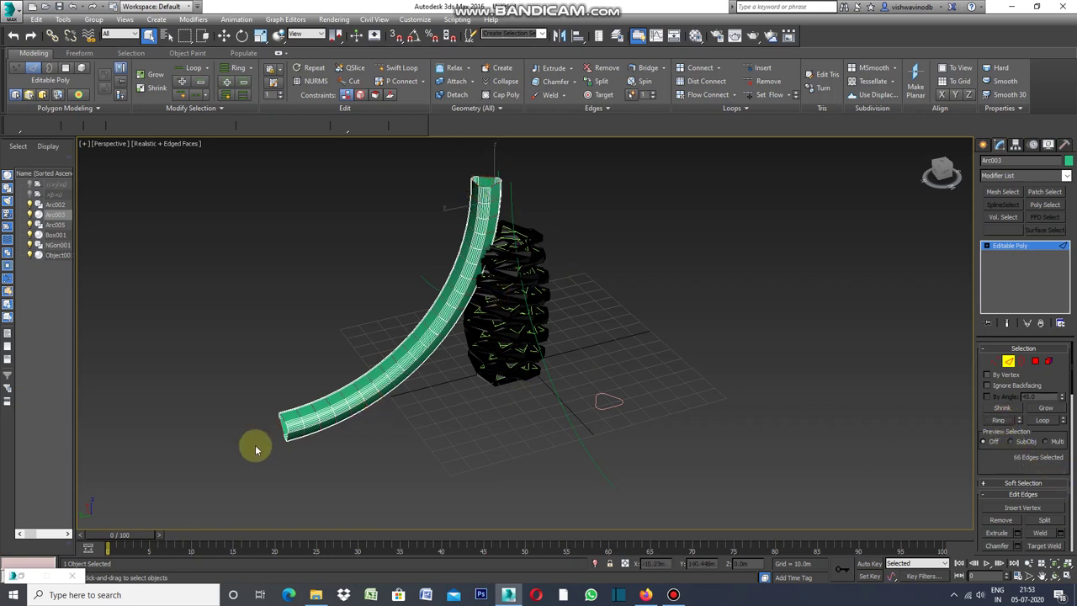
pyautogui.click(1038, 363)
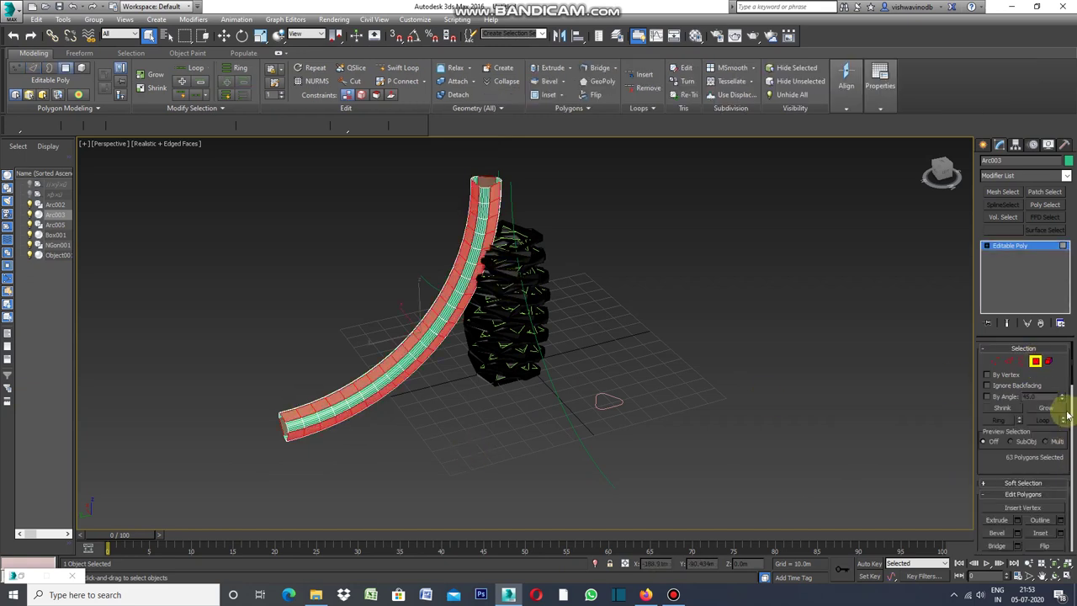
# Detach the 63 side faces into a new object named glaz.
pyautogui.moveTo(1073, 376); pyautogui.dragTo(1050, 454)
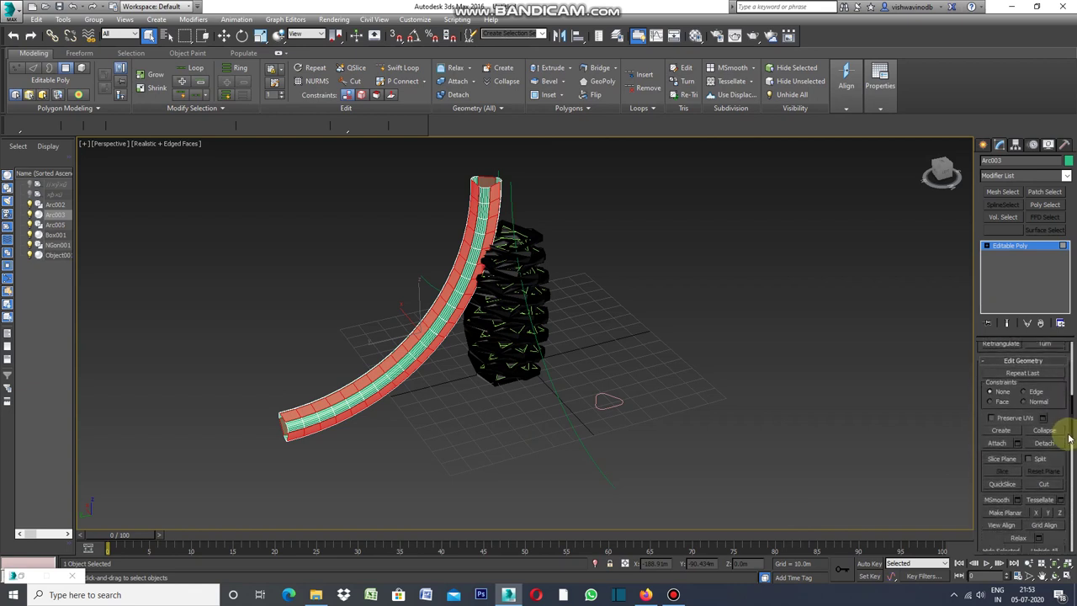
pyautogui.click(1044, 441)
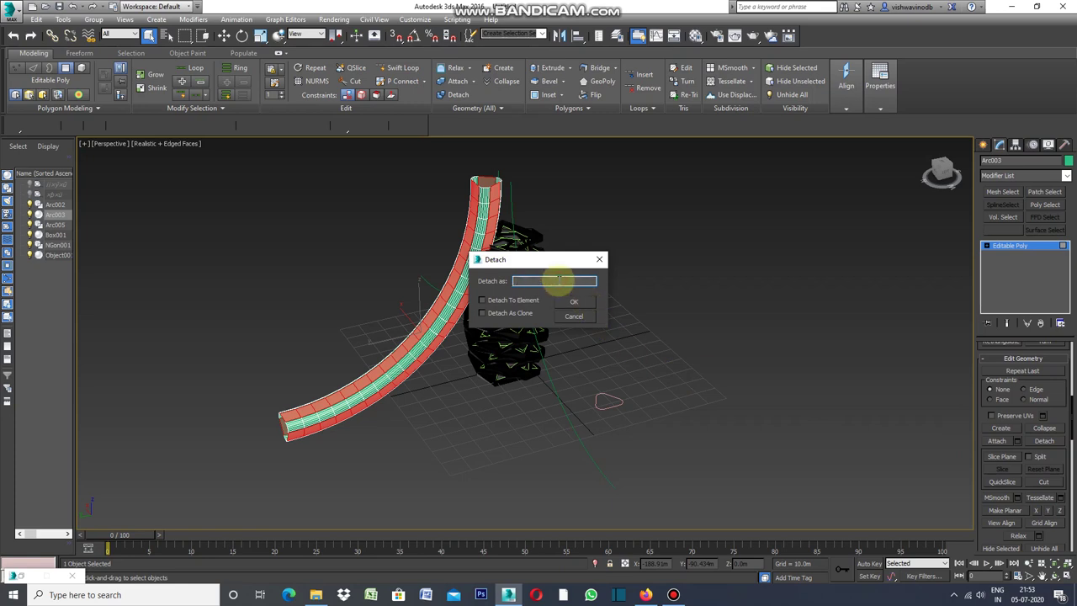
pyautogui.press('BackSpace')
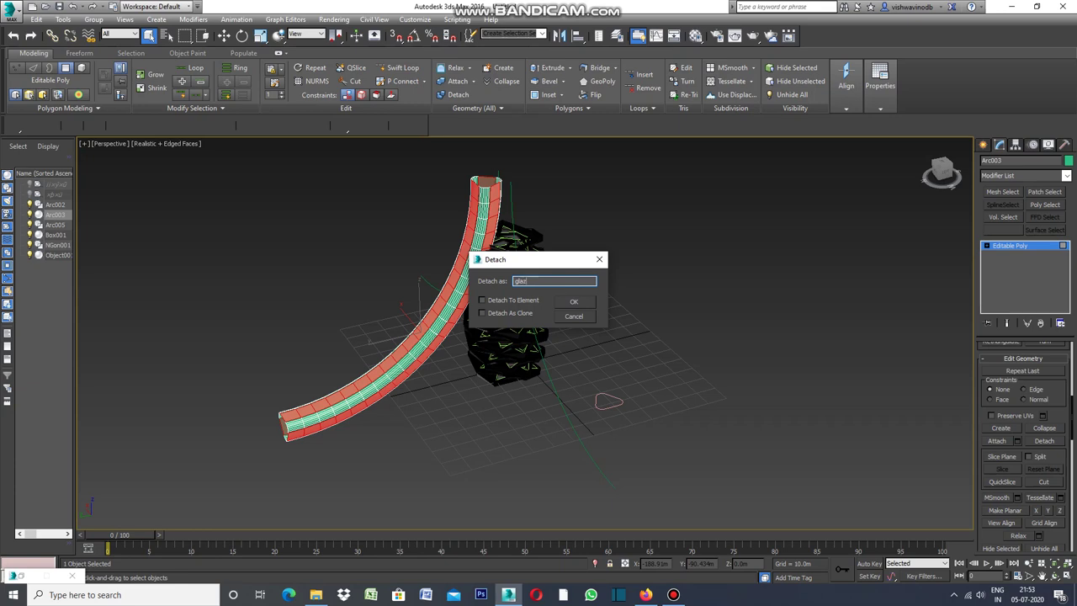
pyautogui.click(579, 303)
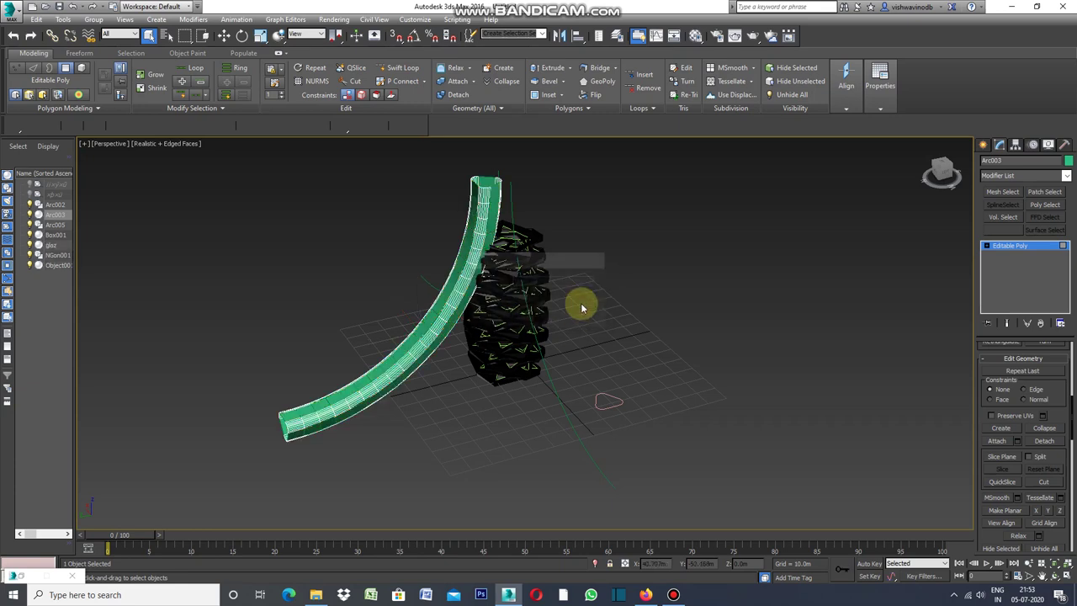
pyautogui.click(1067, 161)
# Set the Arc003 tube frame's colour to black and start editing glaz edges.
pyautogui.click(760, 336)
pyautogui.click(737, 373)
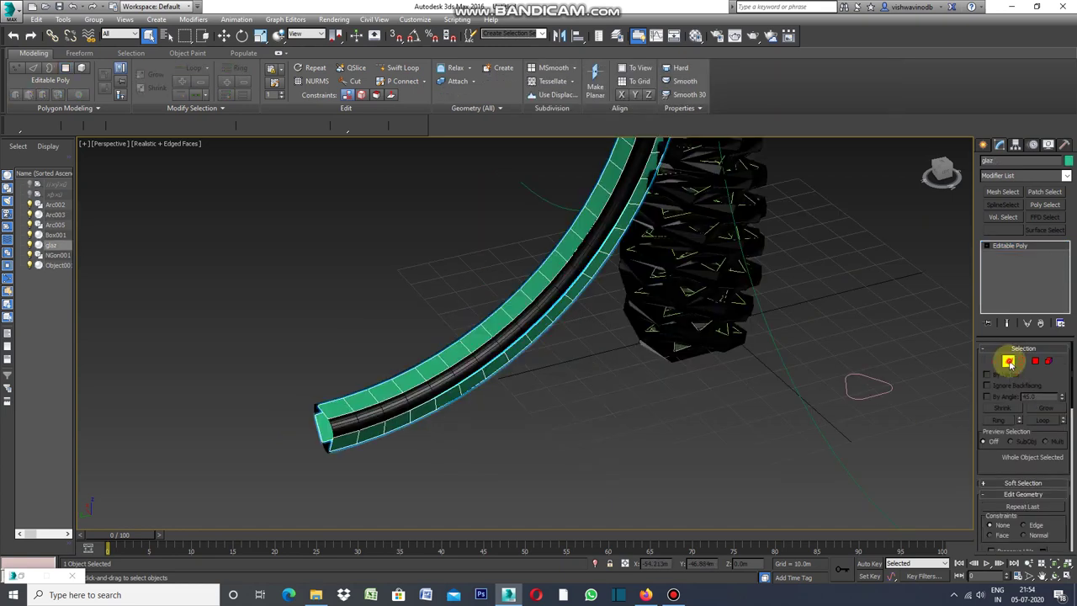
pyautogui.click(1011, 363)
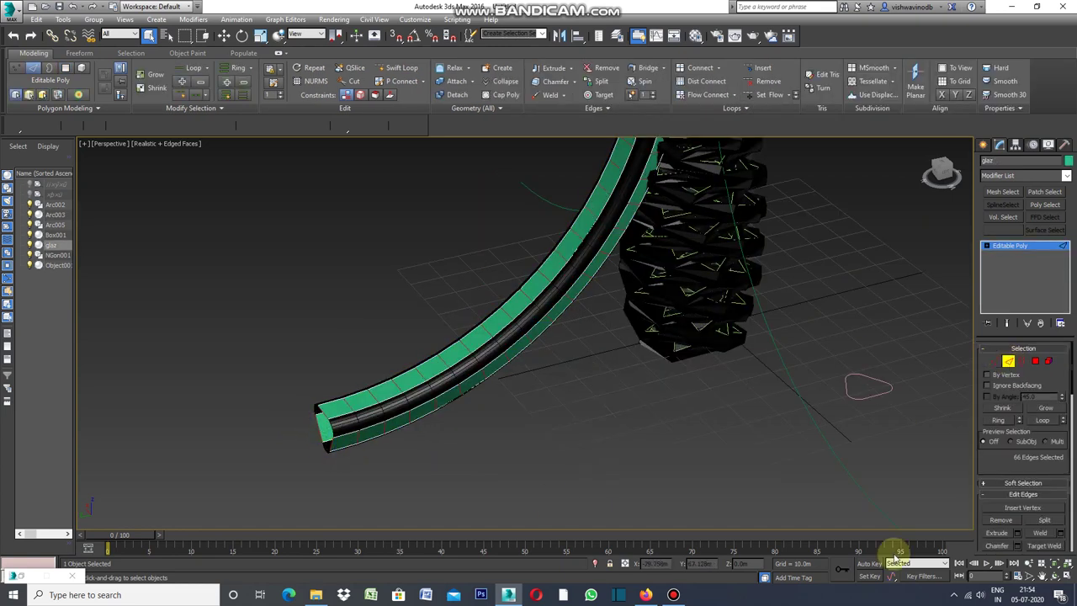
pyautogui.moveTo(1065, 371); pyautogui.dragTo(1072, 424)
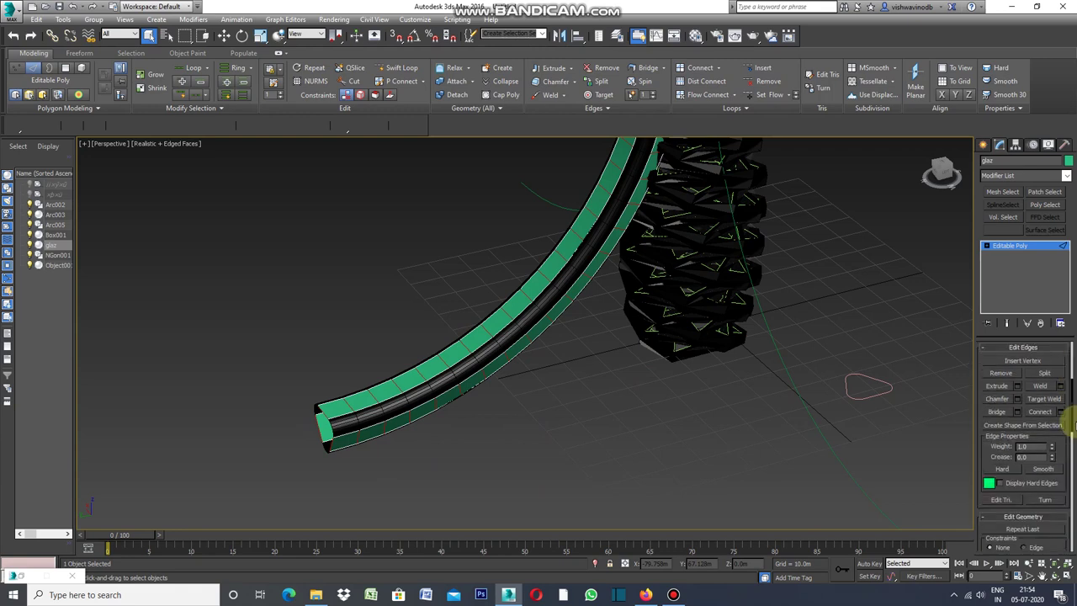
# Add extra lengthwise connecting edge loops on glaz and chamfer them at 0.1m.
pyautogui.click(1059, 412)
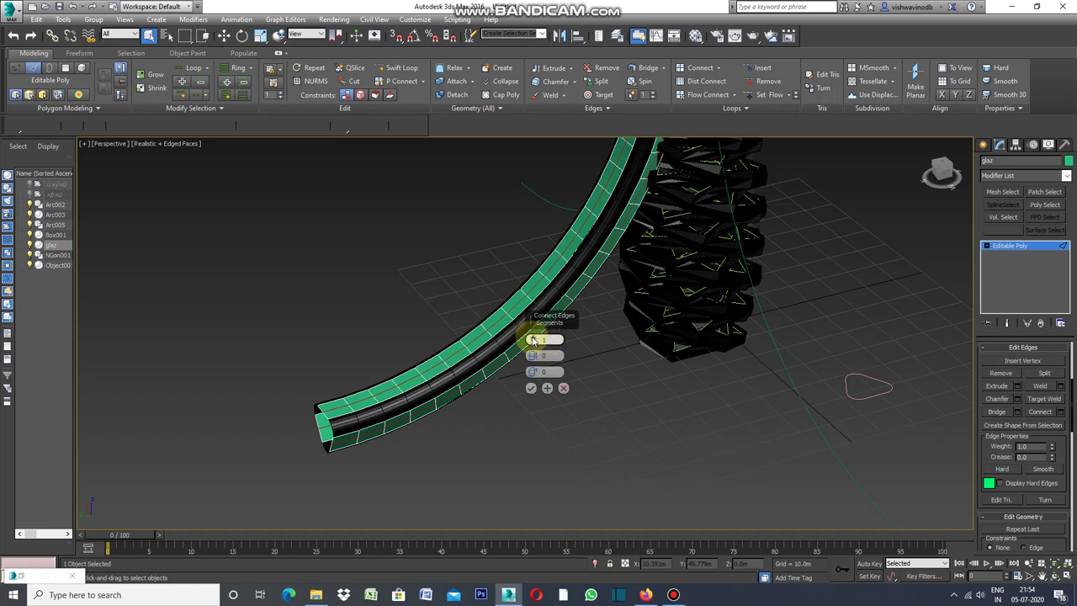
pyautogui.moveTo(532, 338); pyautogui.dragTo(534, 341)
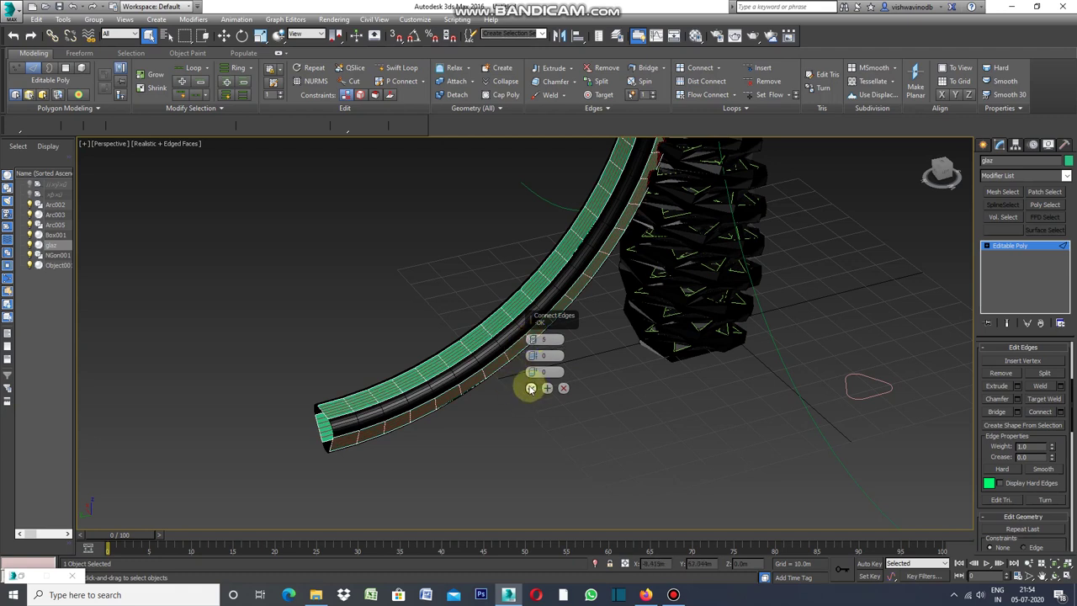
pyautogui.click(530, 388)
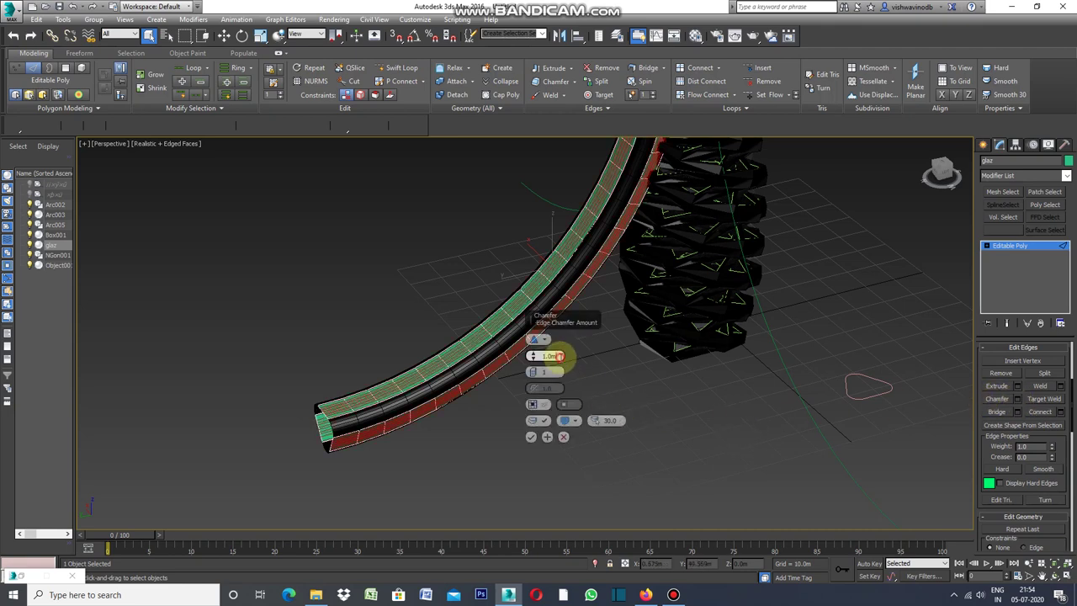
pyautogui.moveTo(559, 356); pyautogui.dragTo(538, 442)
pyautogui.click(531, 437)
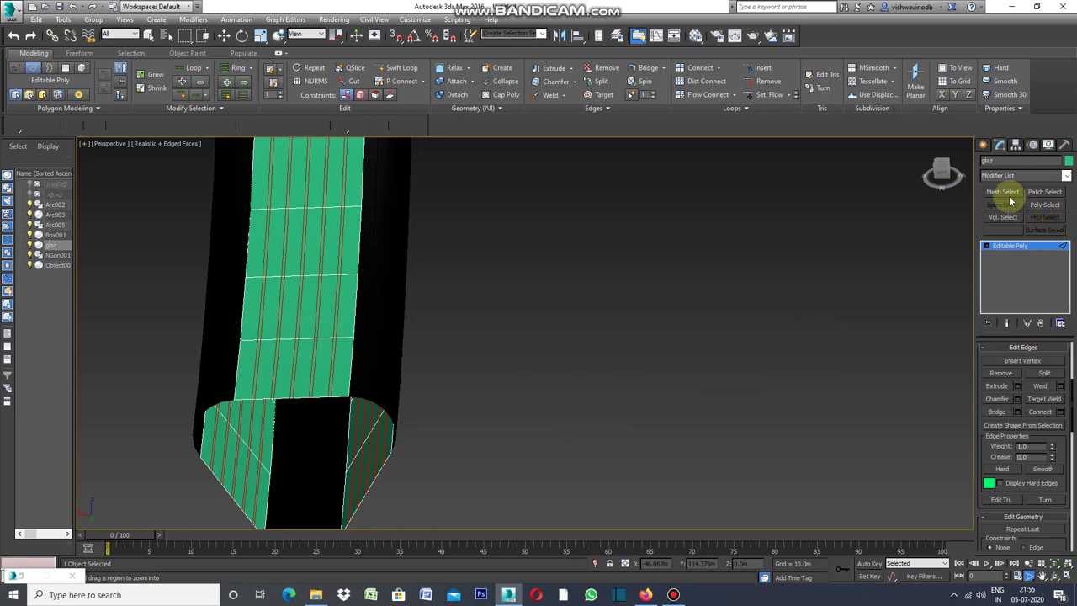
# Glance at the shape creation options, then return to modifying glaz.
pyautogui.moveTo(1070, 396)
pyautogui.moveTo(1075, 402); pyautogui.dragTo(1074, 348)
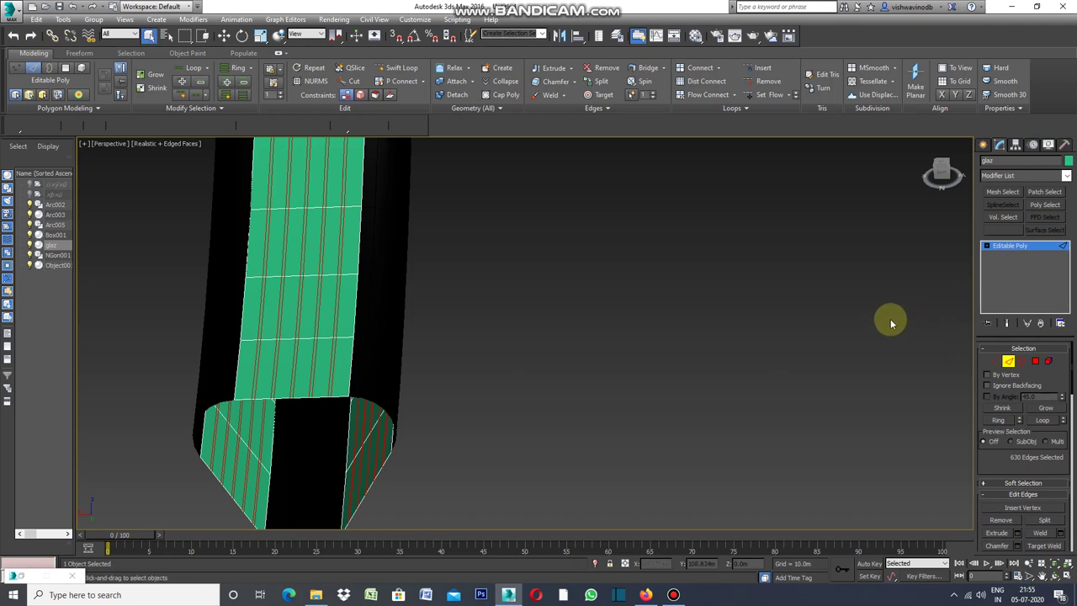
pyautogui.click(983, 145)
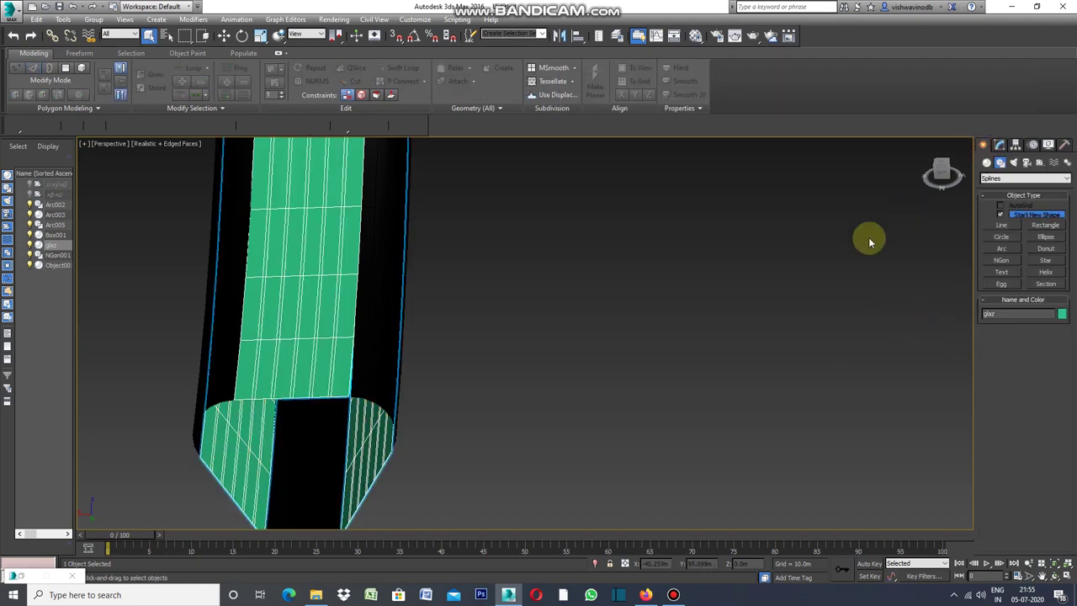
pyautogui.click(997, 161)
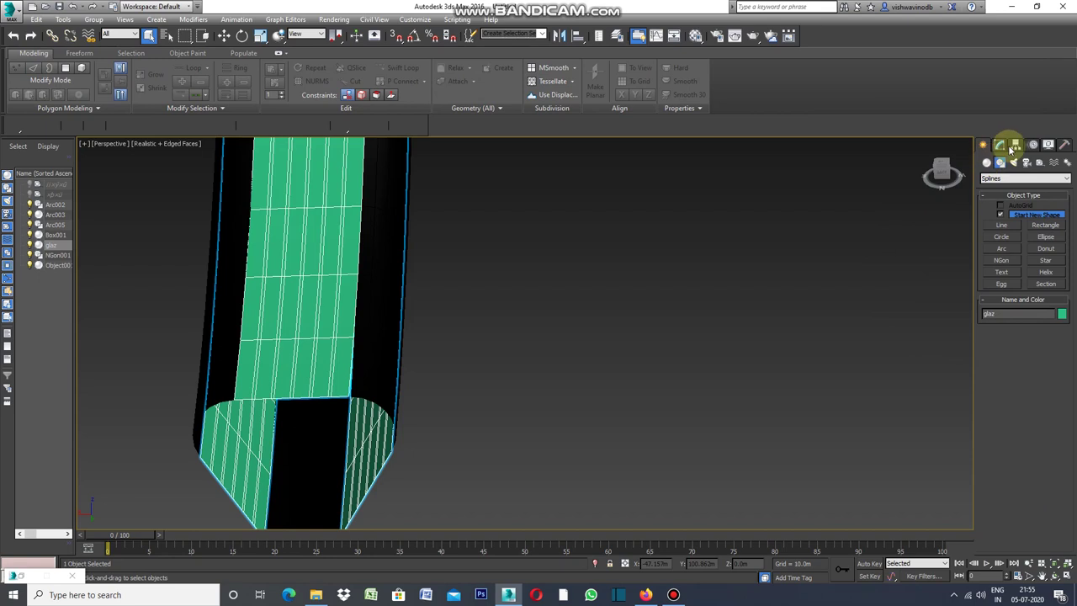
pyautogui.click(999, 145)
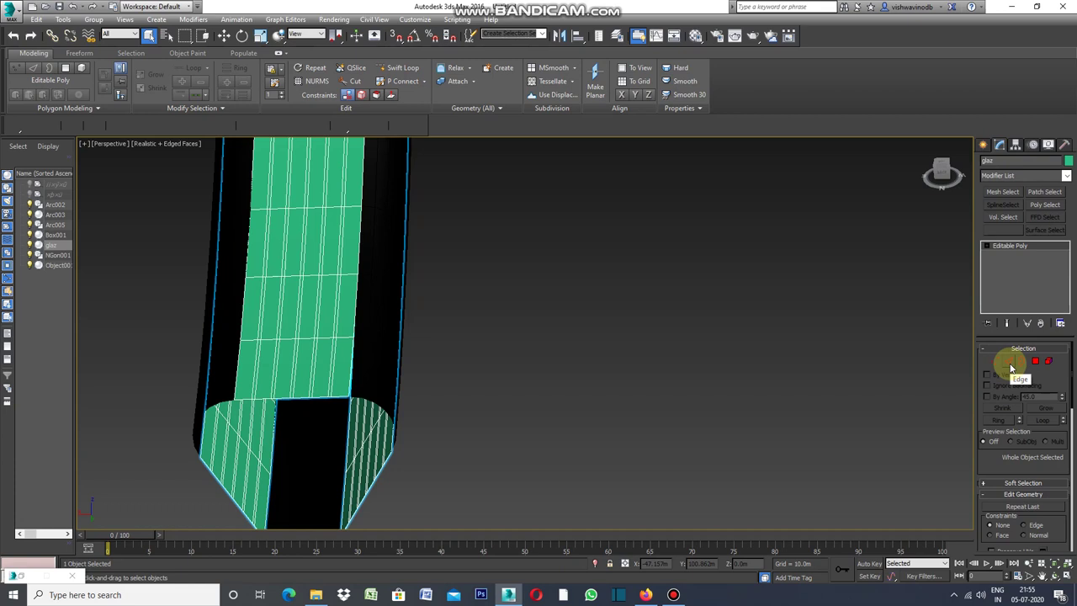
# Pick 18 starting edges on glaz and look at the Dot Loop variants.
pyautogui.click(1010, 364)
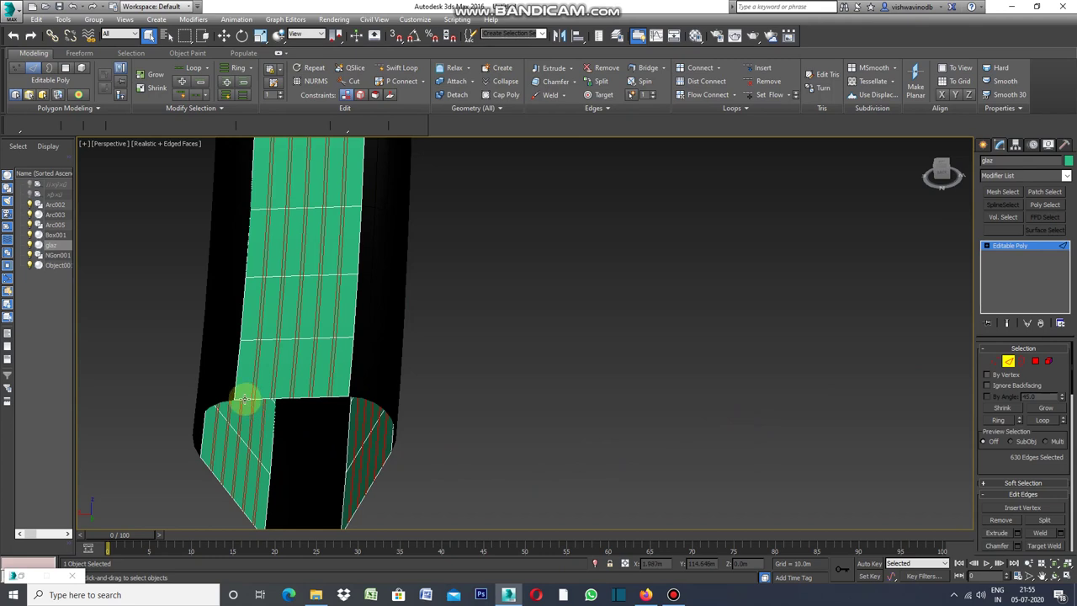
pyautogui.click(244, 399)
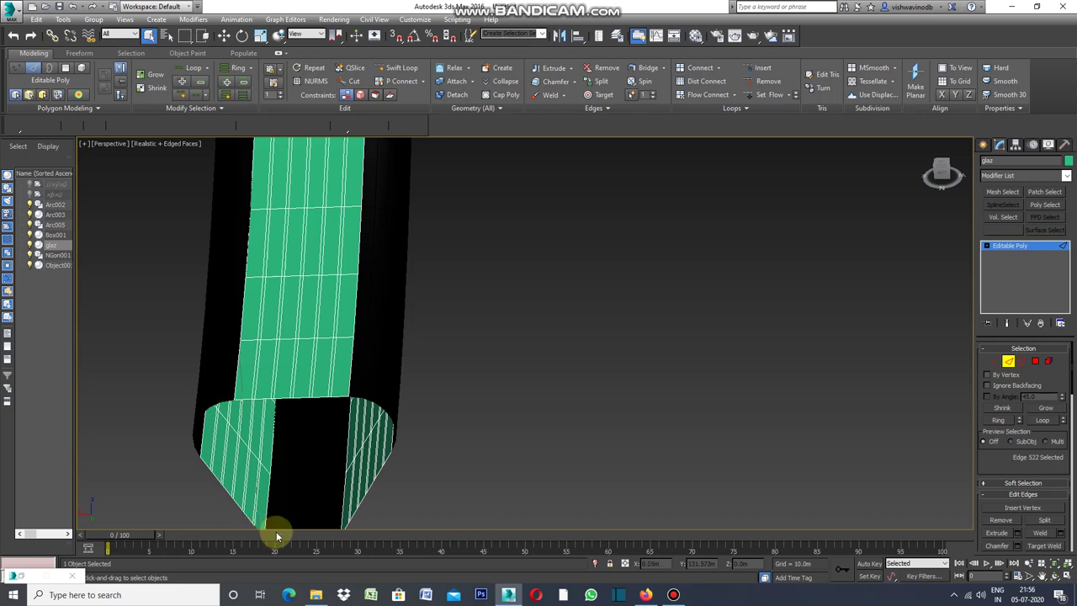
pyautogui.keyDown('ctrl'); pyautogui.click(241, 400); pyautogui.keyUp('ctrl')
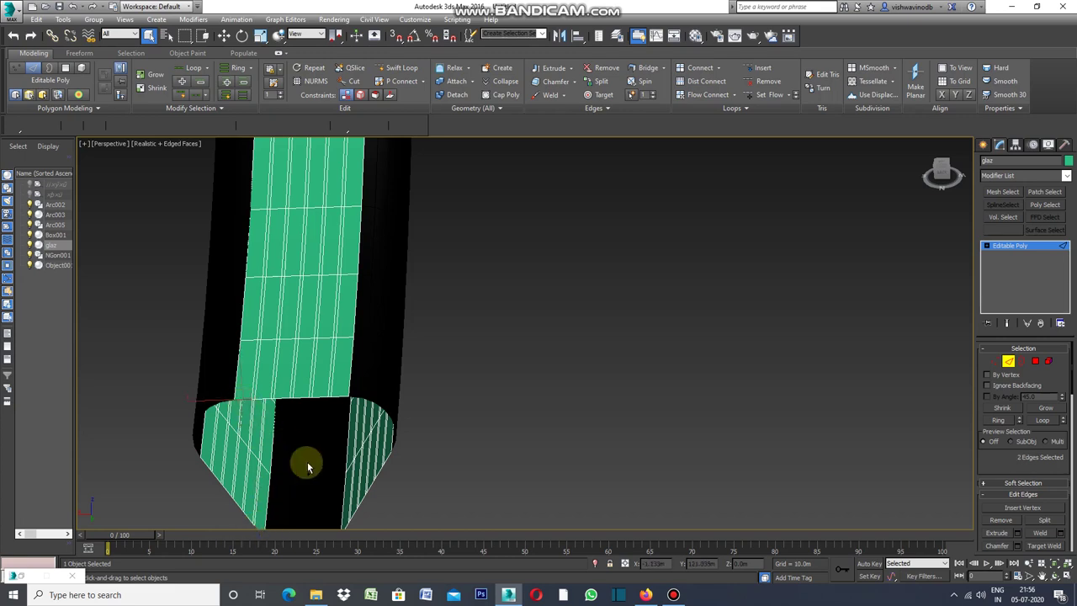
pyautogui.keyDown('ctrl'); pyautogui.click(379, 450); pyautogui.keyUp('ctrl')
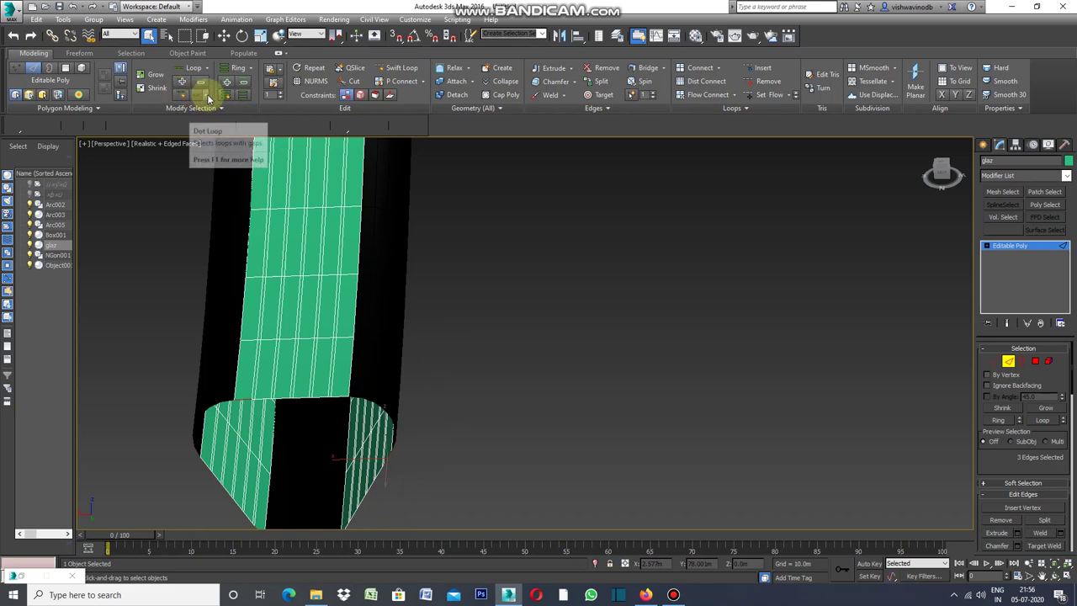
pyautogui.moveTo(208, 94); pyautogui.dragTo(217, 112)
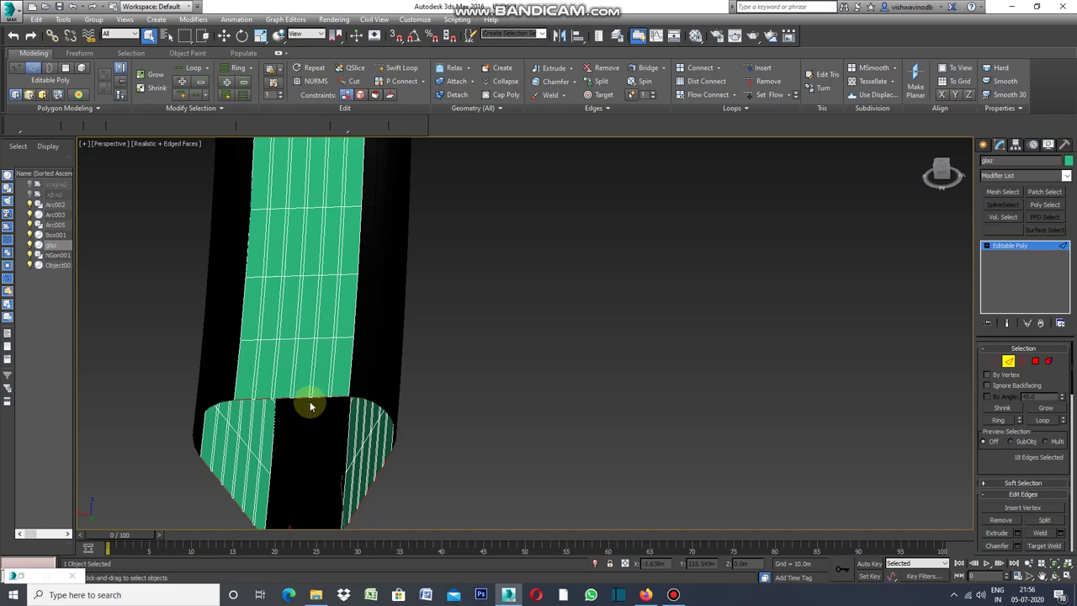
# Ring the edges into 378 panel polygons and detach them as elh.
pyautogui.click(1001, 422)
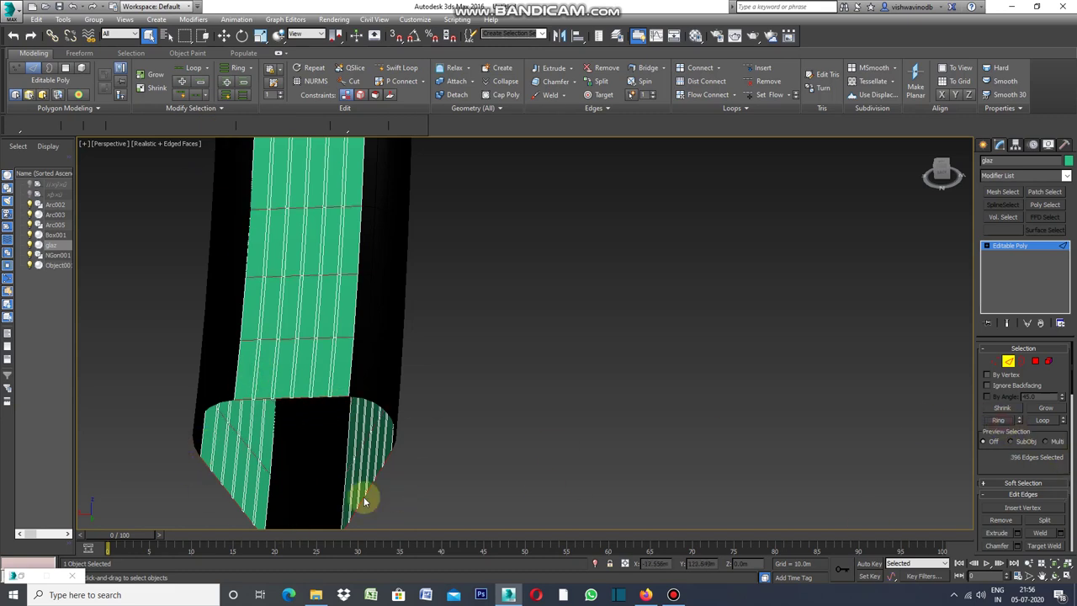
pyautogui.keyDown('ctrl'); pyautogui.click(1035, 361); pyautogui.keyUp('ctrl')
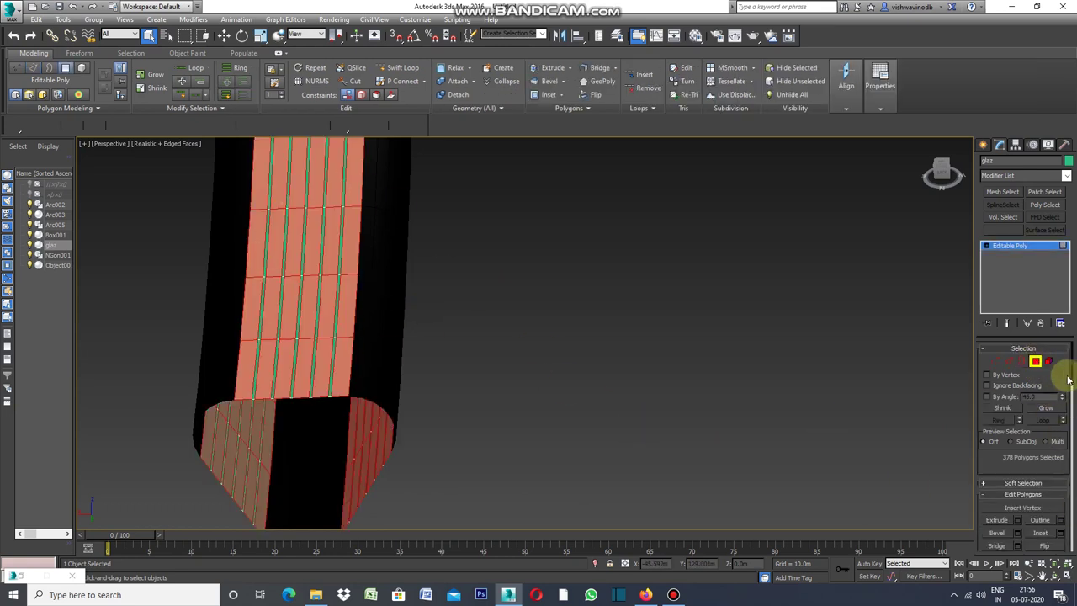
pyautogui.moveTo(1073, 376); pyautogui.dragTo(1068, 434)
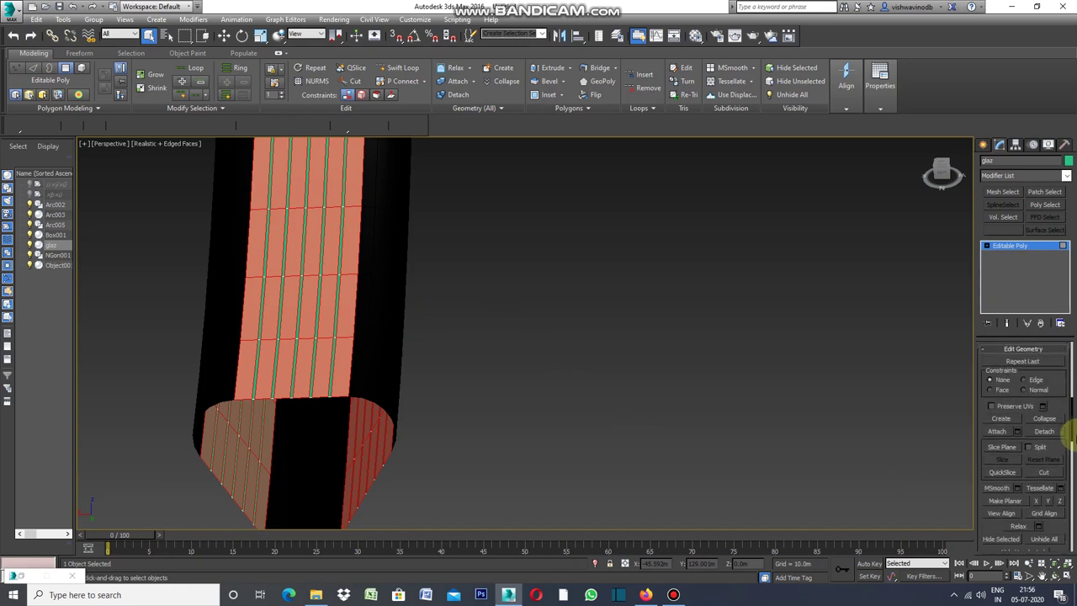
pyautogui.click(1045, 431)
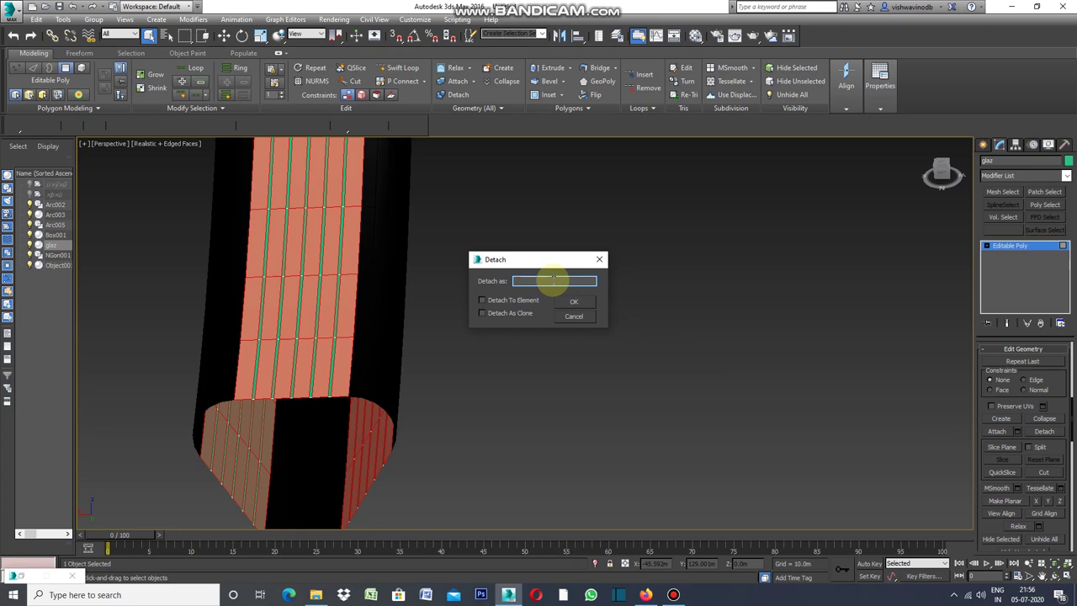
pyautogui.write('elh')
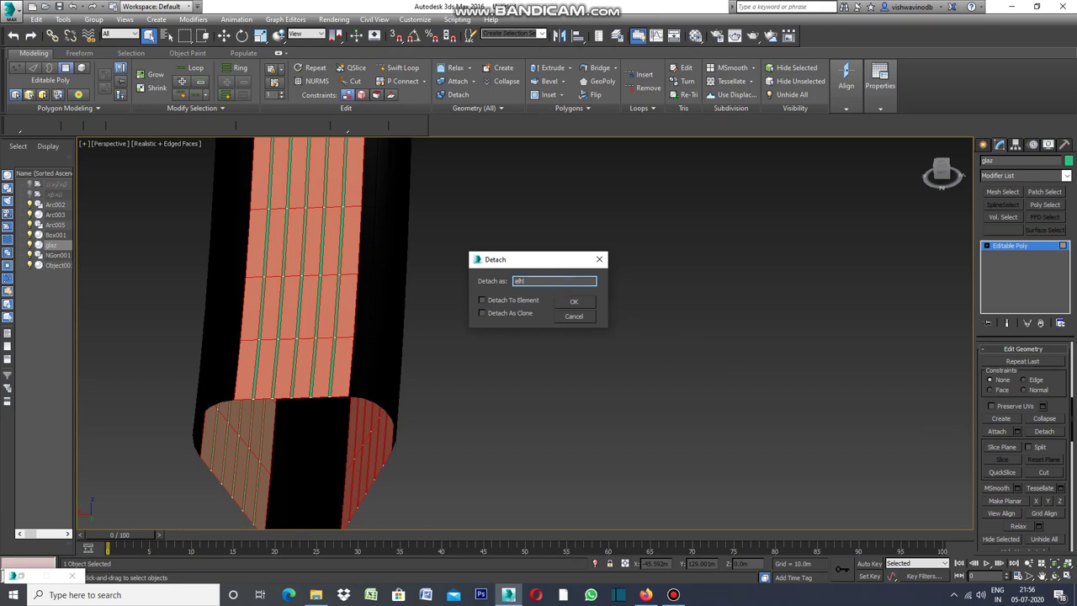
pyautogui.click(574, 301)
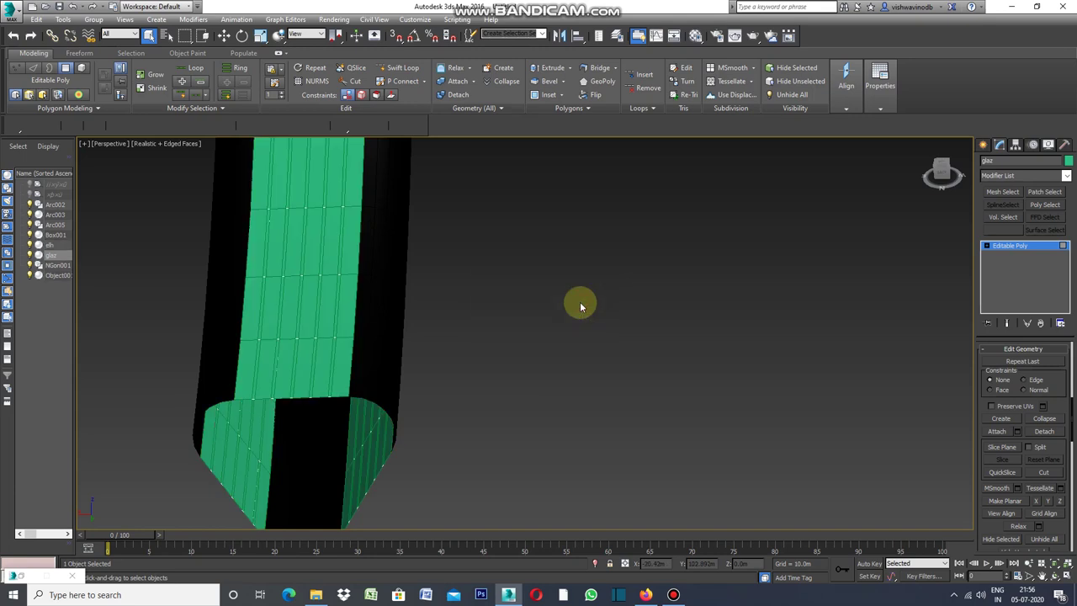
pyautogui.click(1068, 161)
# Colour the remaining glaz mesh black, then select the detached elh panels.
pyautogui.click(759, 336)
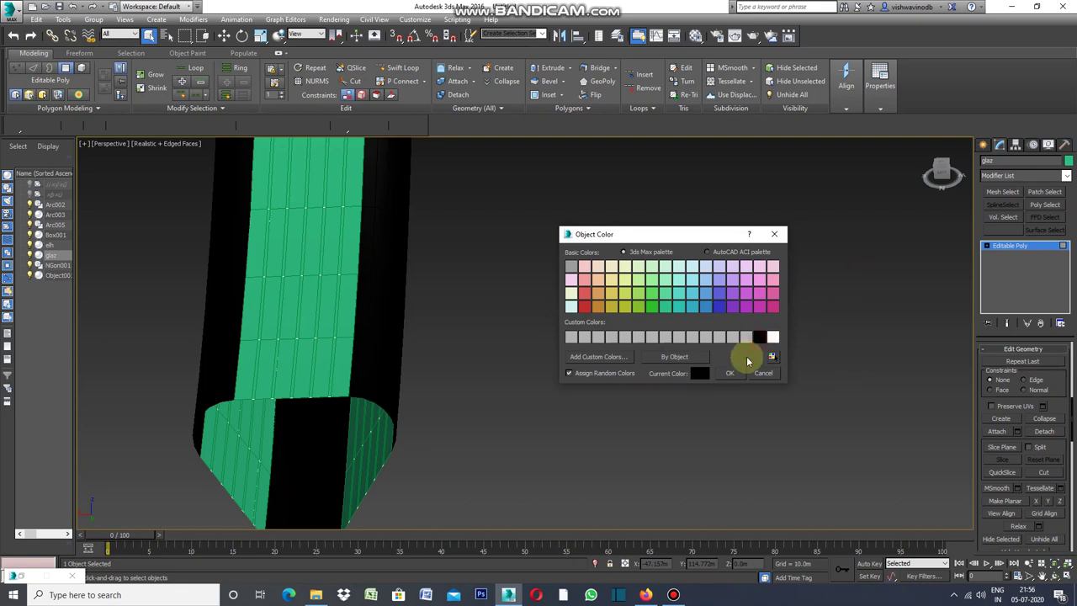
pyautogui.click(728, 375)
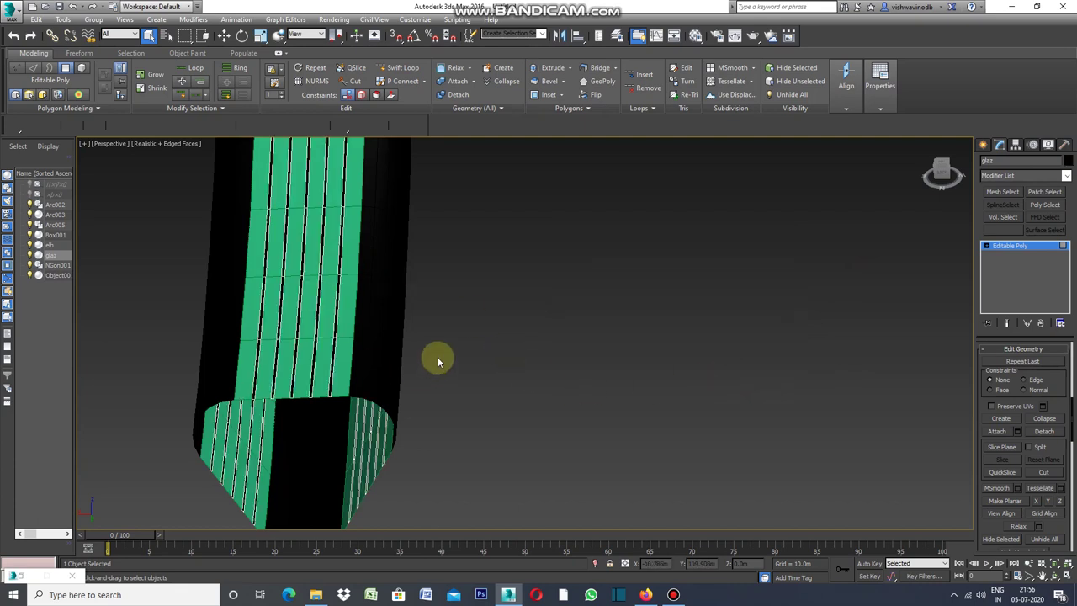
pyautogui.click(983, 144)
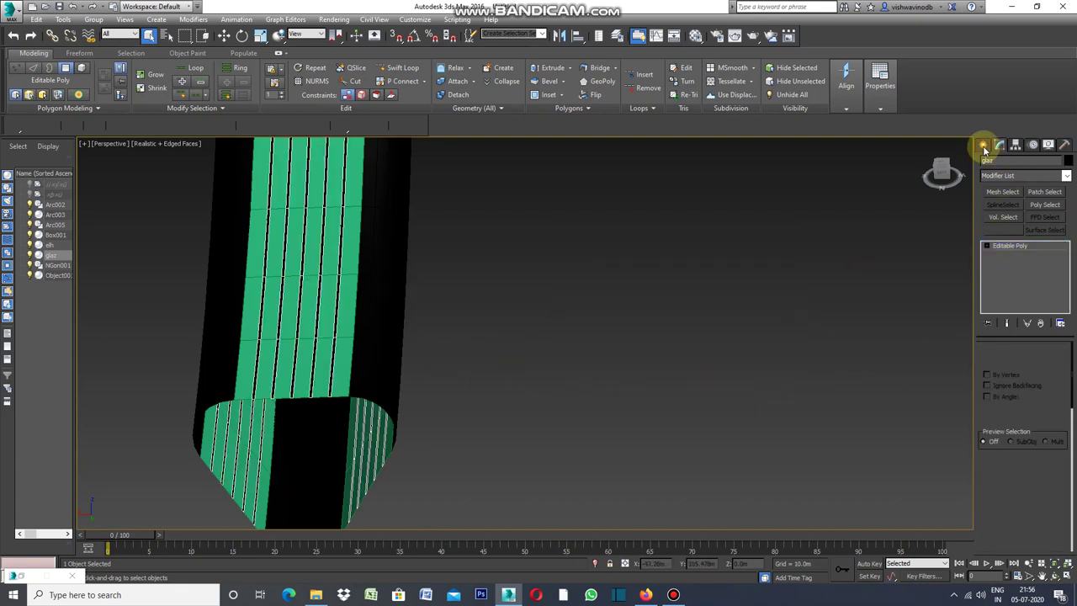
pyautogui.click(883, 261)
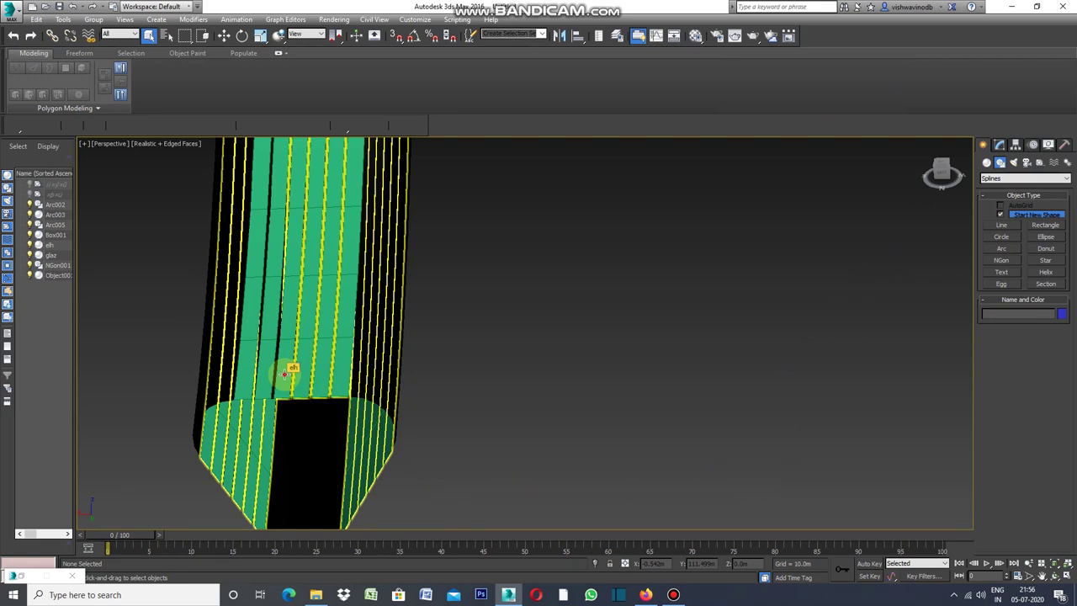
pyautogui.click(286, 373)
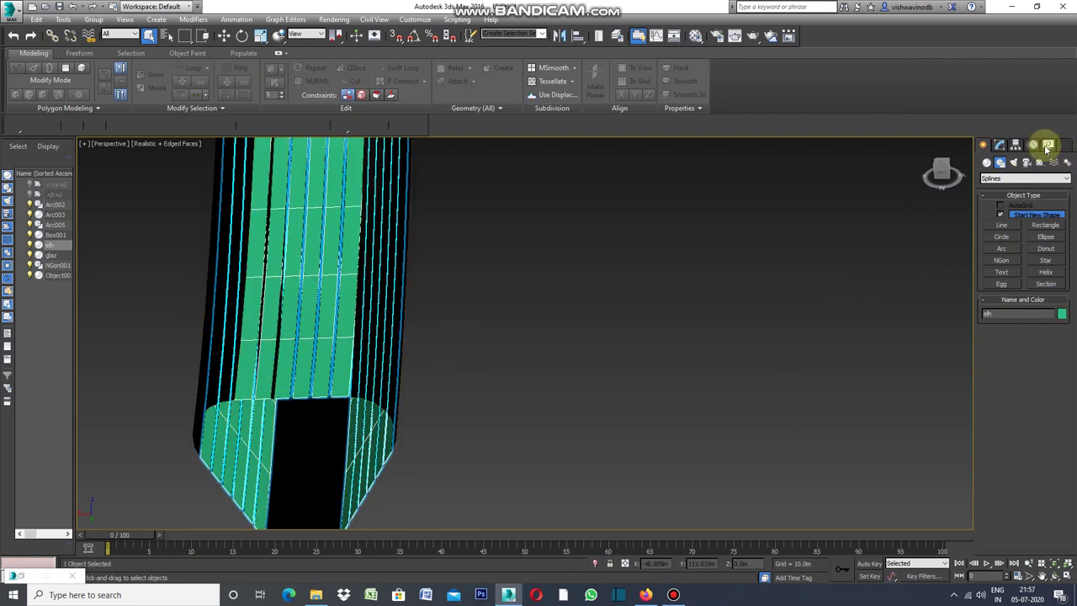
# Add an Edit Poly modifier to elh and select its 378 panel polygons.
pyautogui.click(1001, 147)
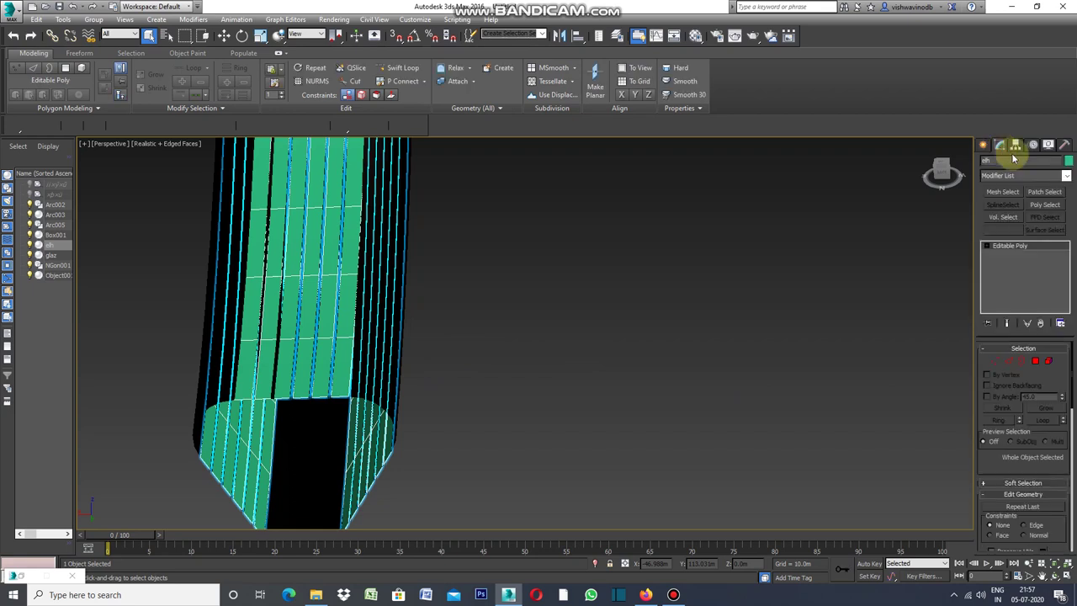
pyautogui.click(1069, 177)
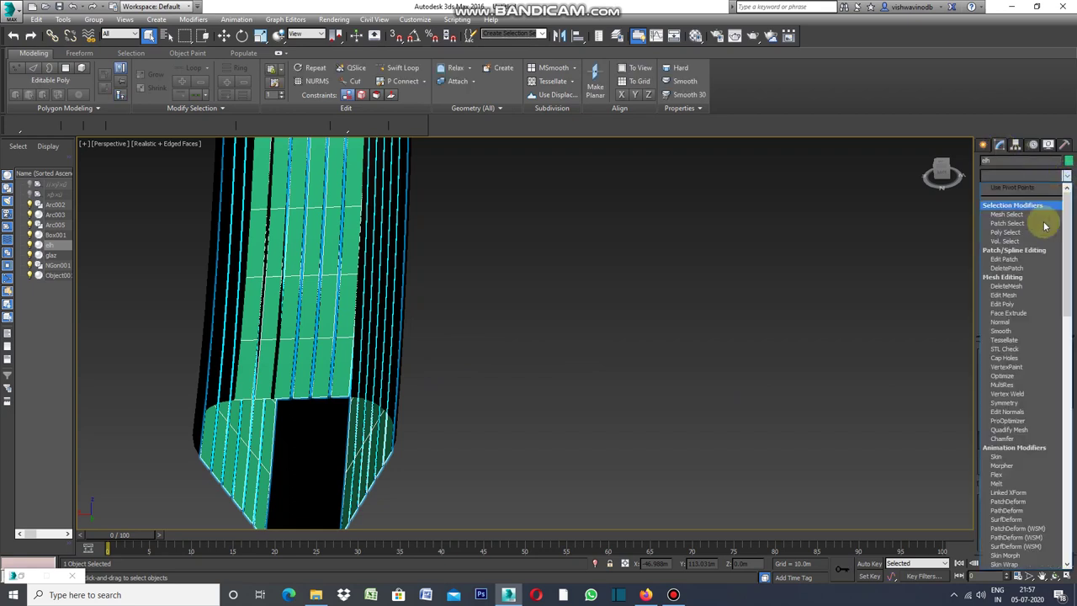
pyautogui.click(1017, 305)
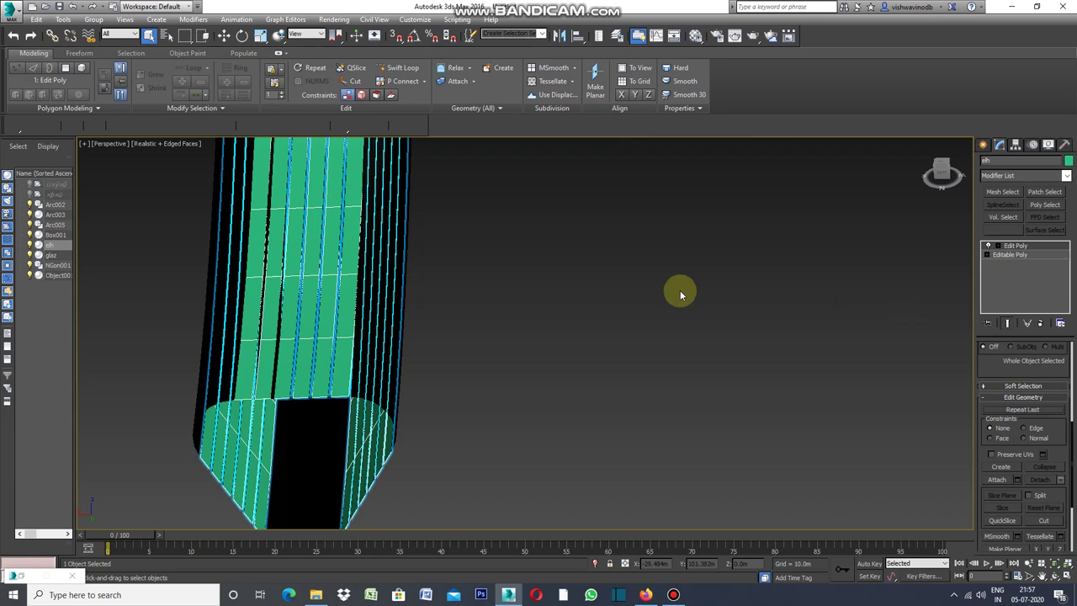
pyautogui.scroll(5, 1071, 404)
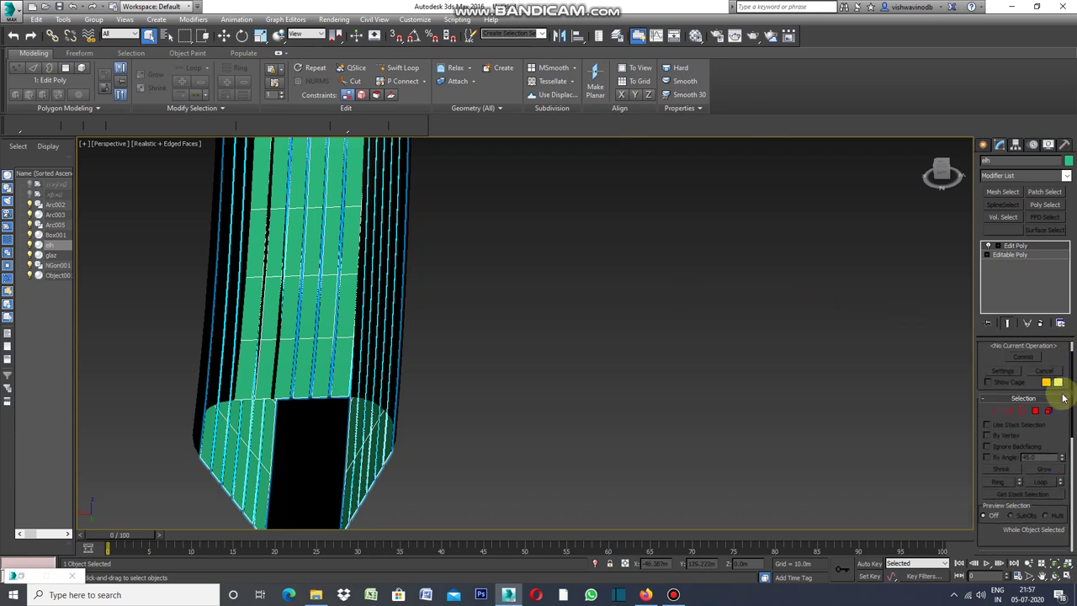
pyautogui.click(1010, 412)
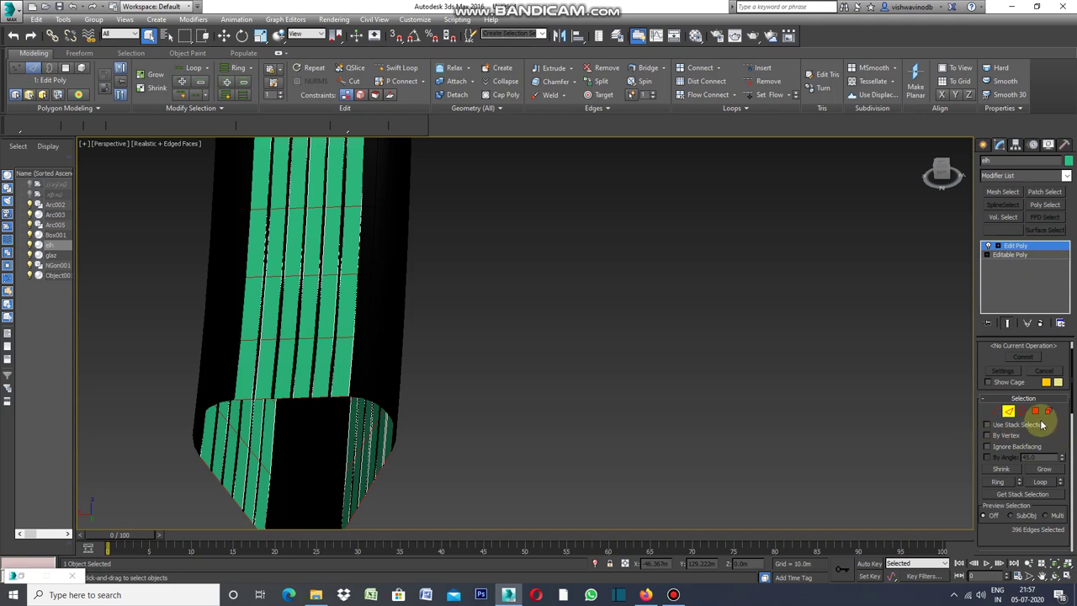
pyautogui.click(1036, 411)
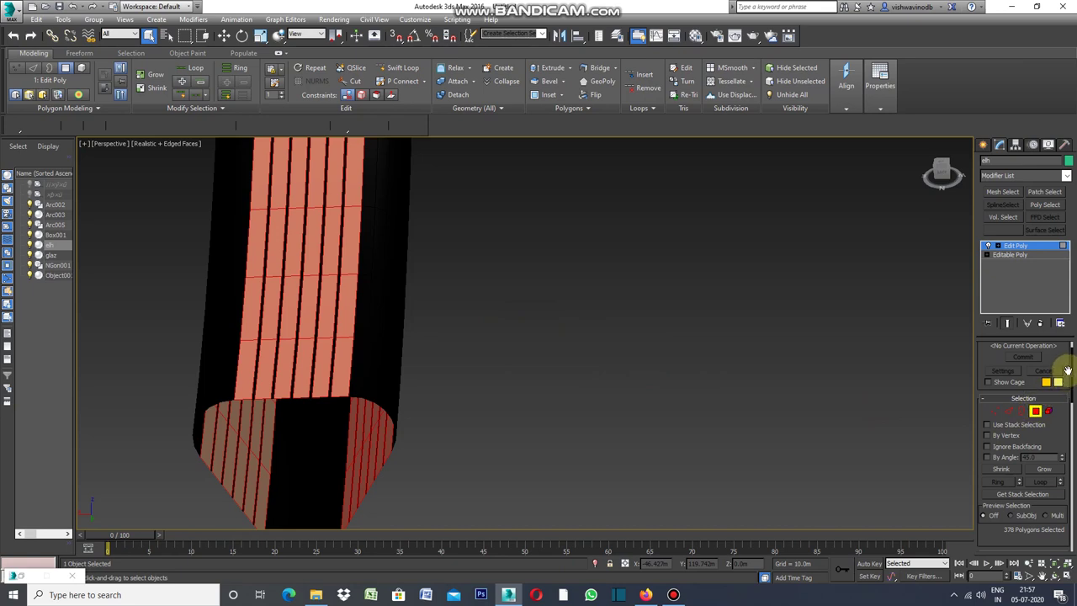
pyautogui.moveTo(1073, 367); pyautogui.dragTo(1068, 420)
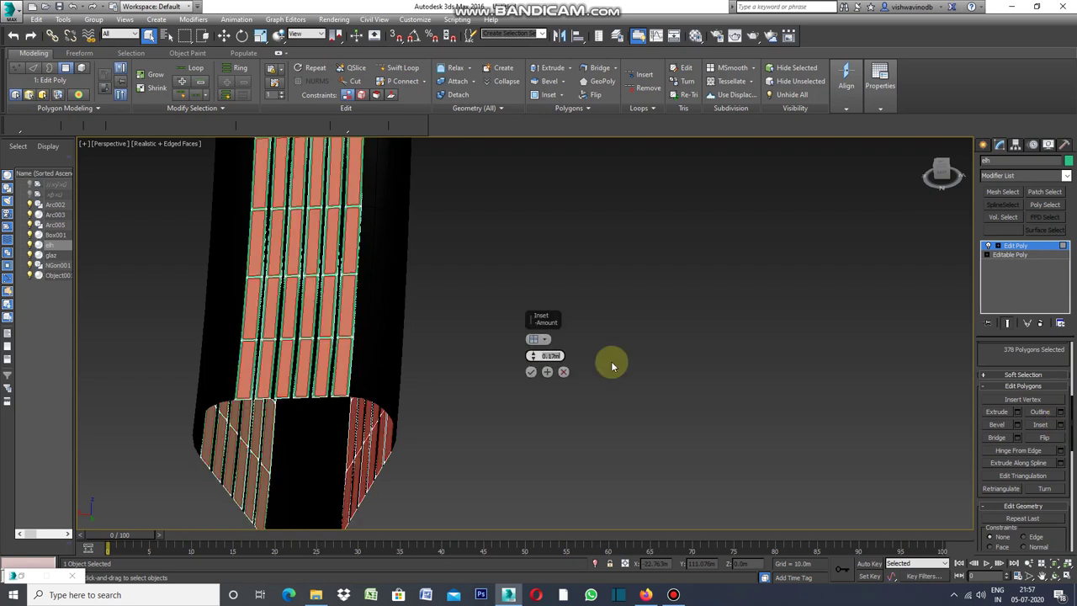
# Inset the 378 panel polygons by 0.17m and detach the inner panes as glas.
pyautogui.click(531, 373)
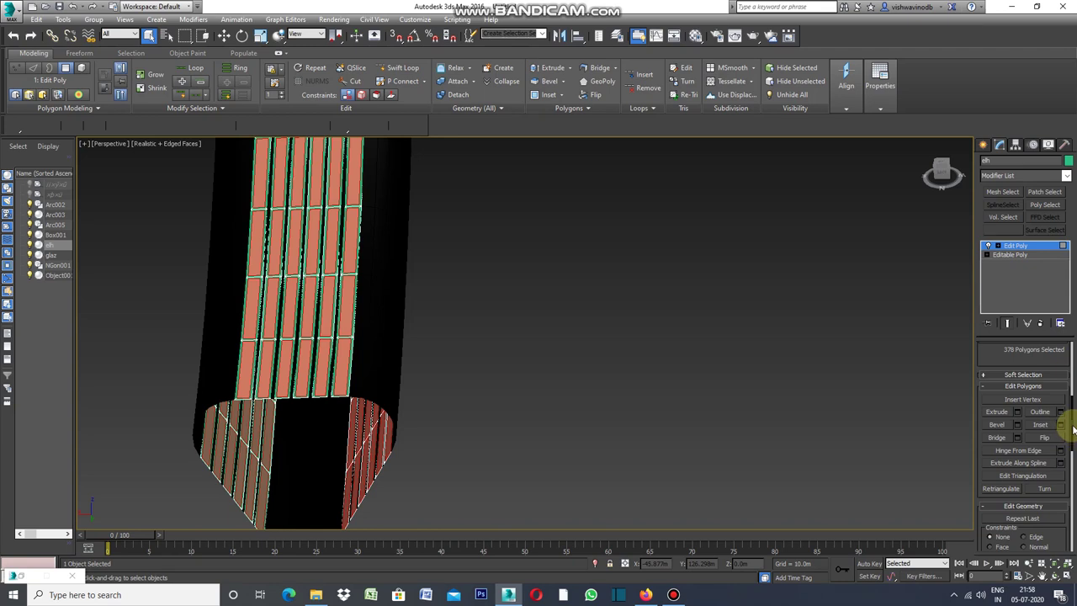
pyautogui.moveTo(1074, 429); pyautogui.dragTo(1066, 452)
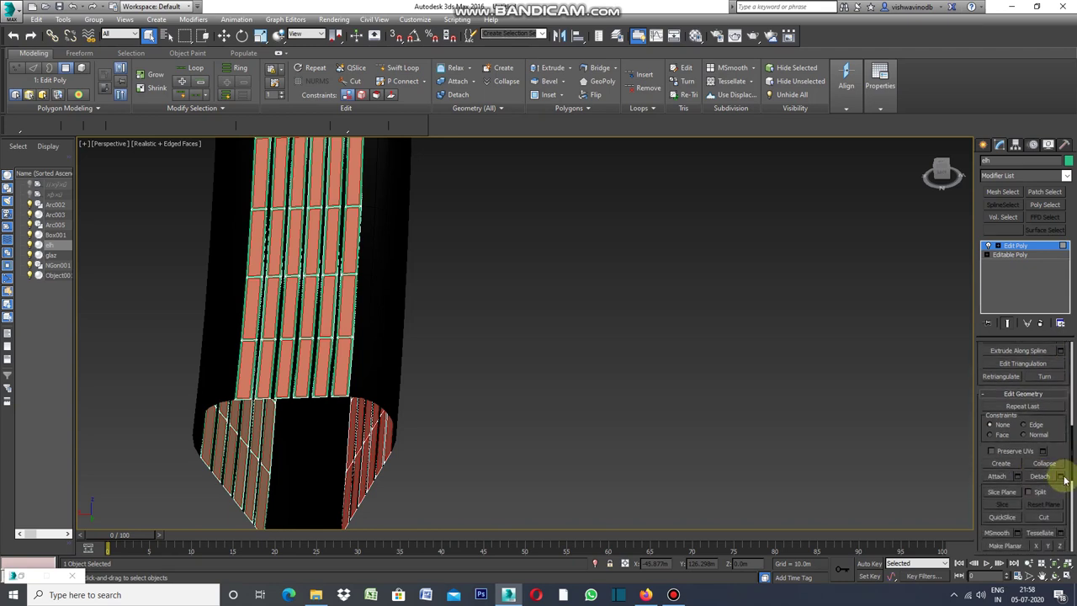
pyautogui.click(1061, 477)
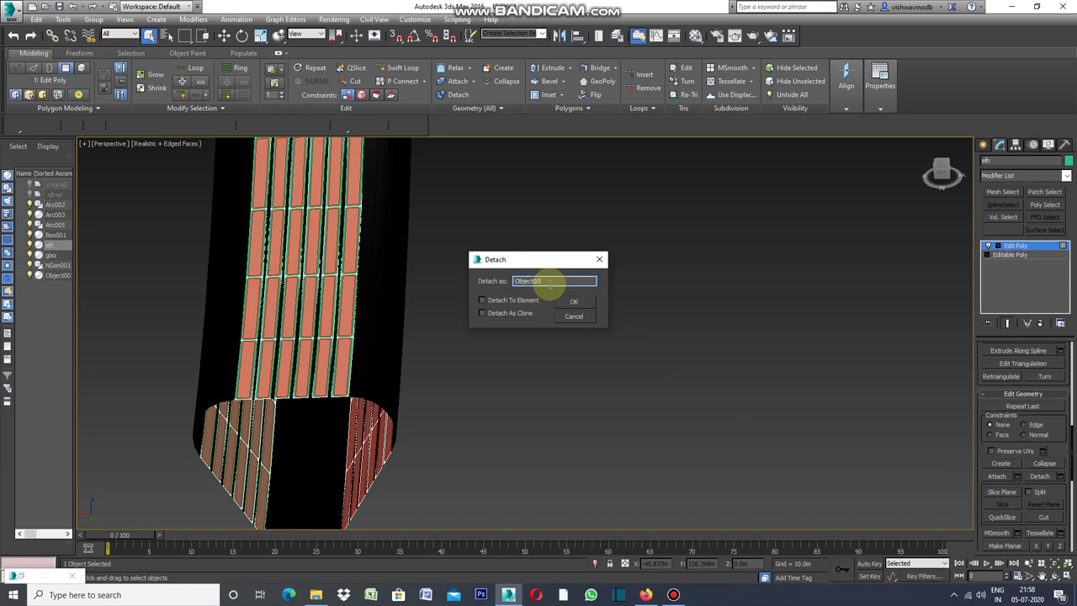
pyautogui.press('BackSpace')
pyautogui.write('glas')
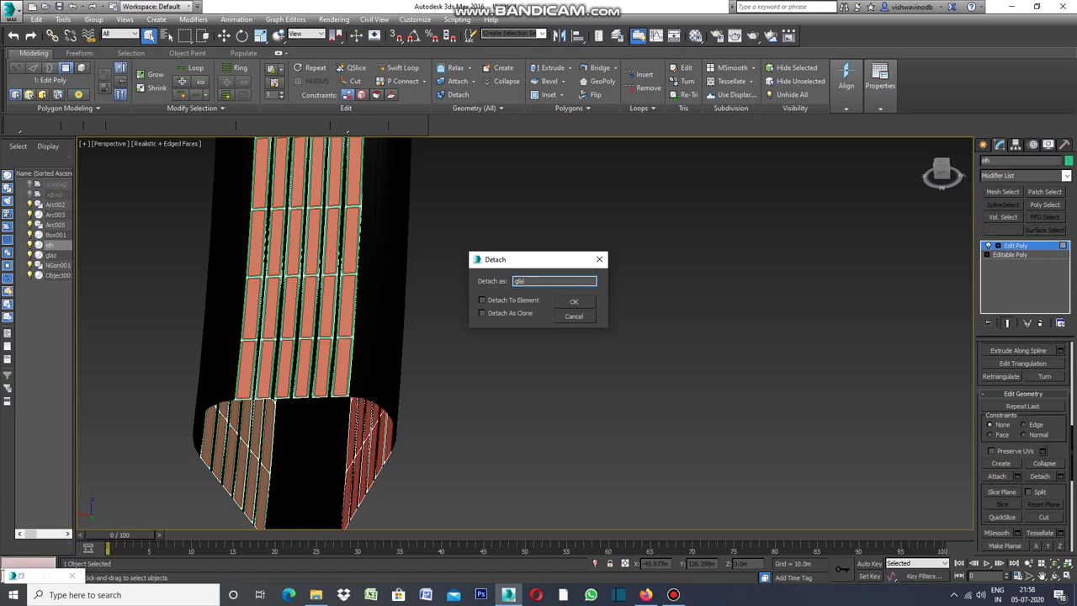
pyautogui.click(573, 301)
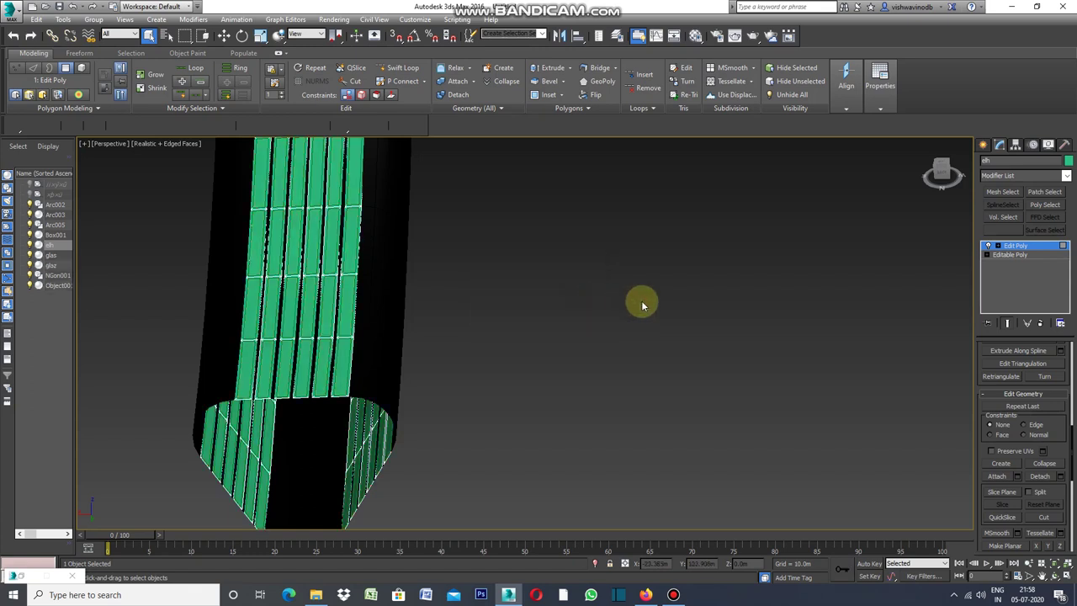
pyautogui.click(1067, 160)
# Make the panel frames white, give 01 - Default Specular Level 75, and deselect all.
pyautogui.click(772, 336)
pyautogui.click(727, 373)
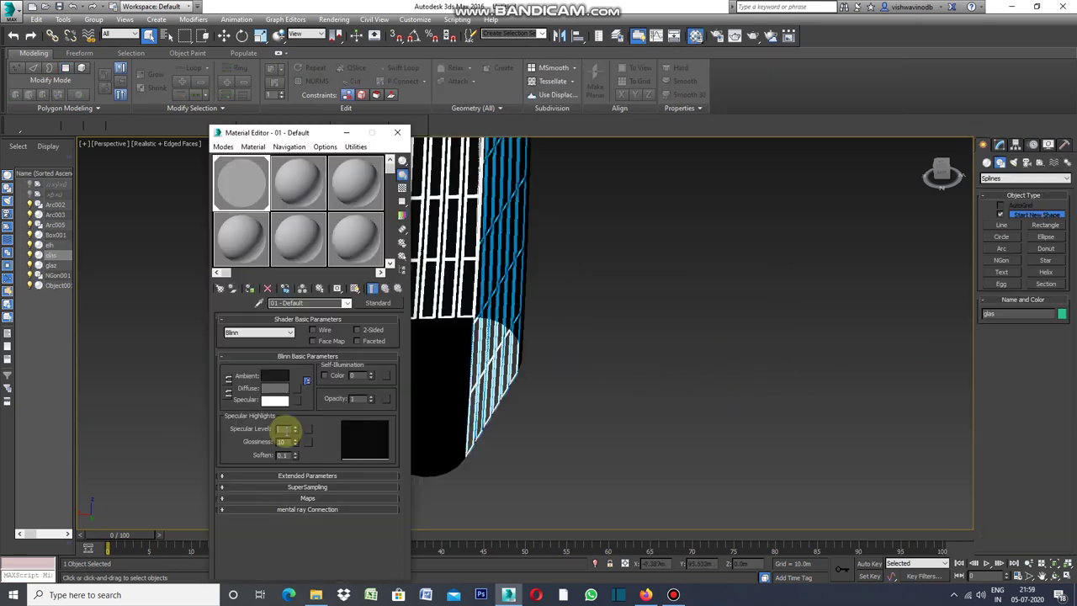
pyautogui.write('75')
pyautogui.press('Return')
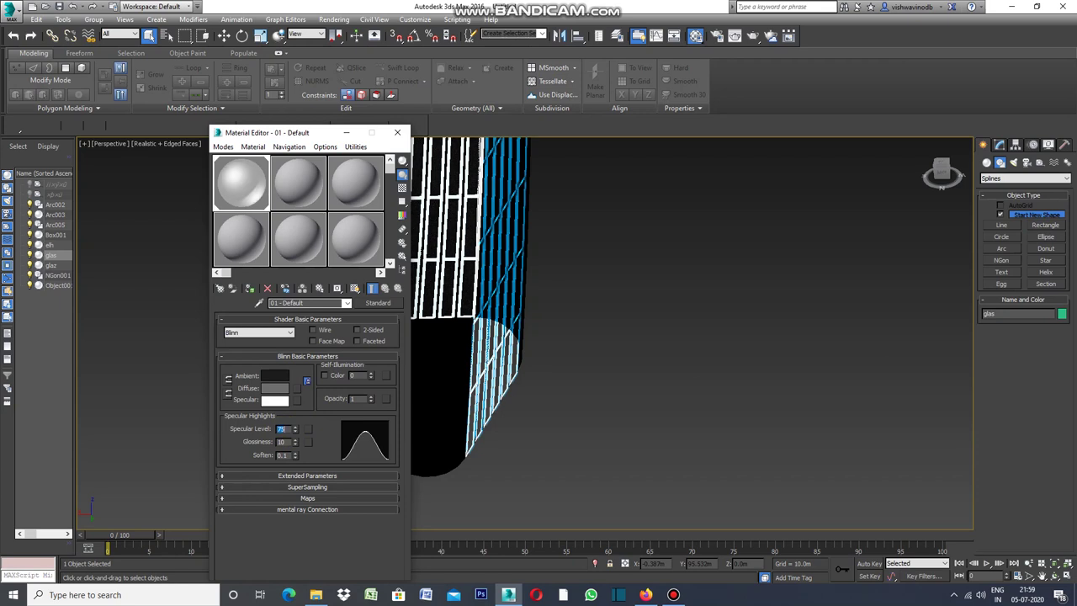
pyautogui.click(349, 137)
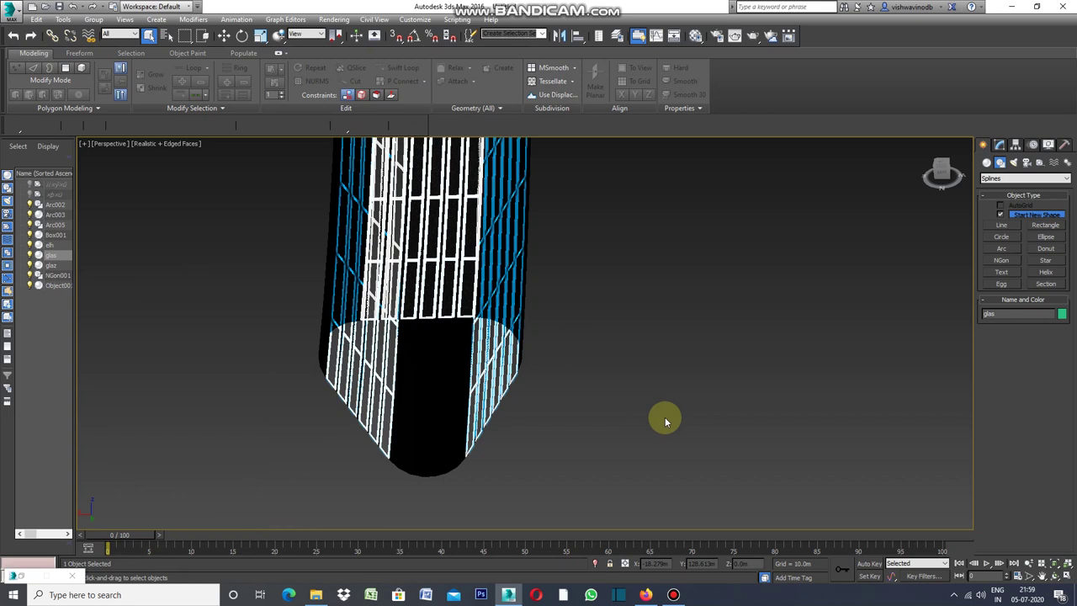
pyautogui.click(665, 421)
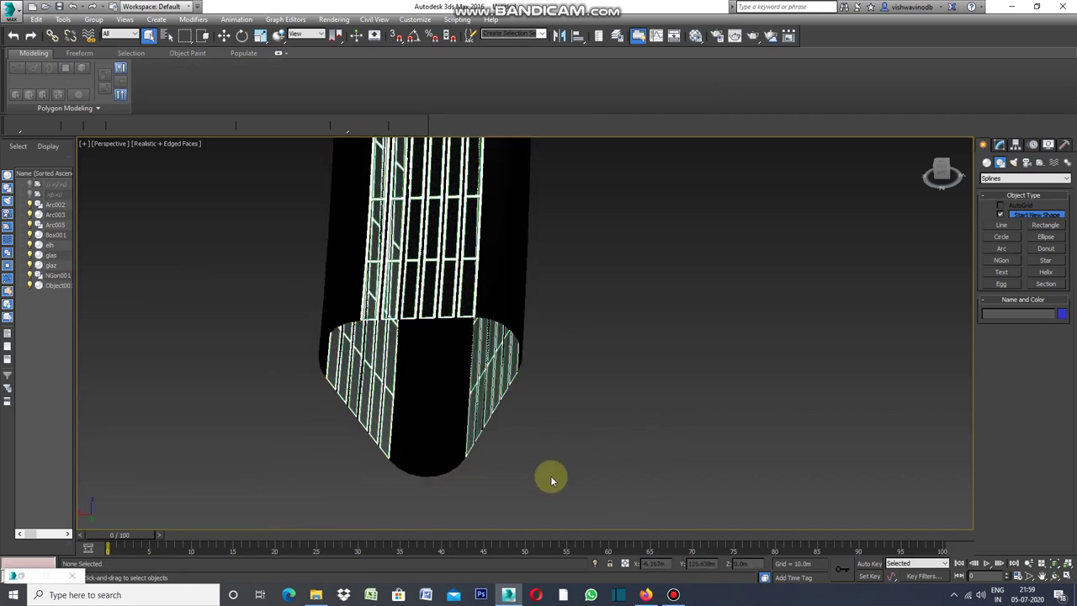
# Select Arc003 and apply a Shell modifier to it from the Modifier List.
pyautogui.click(513, 317)
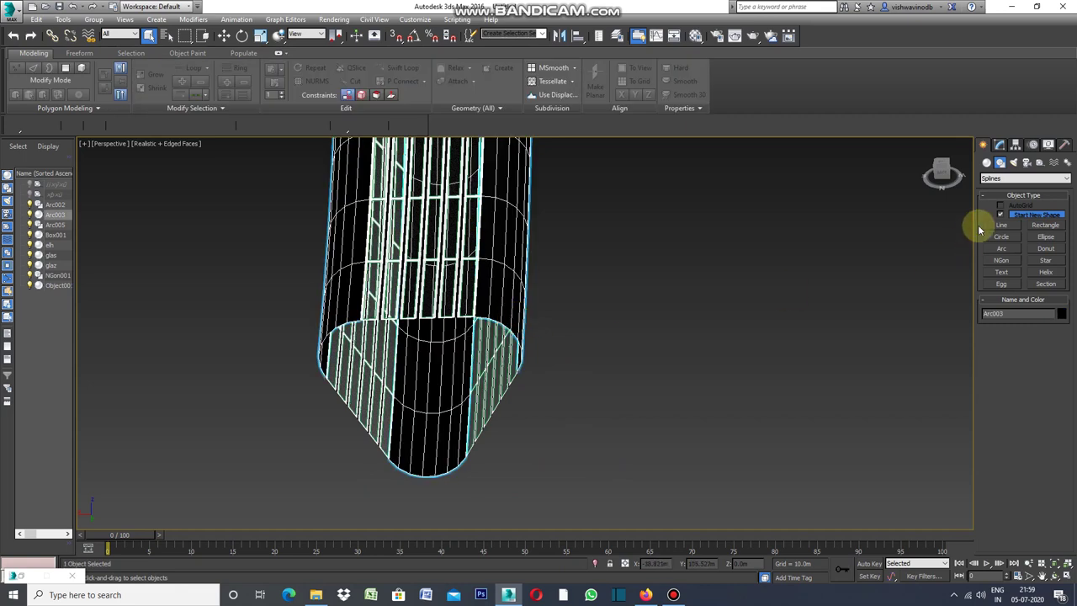
pyautogui.click(523, 247)
pyautogui.hotkey('ctrl', 'z')
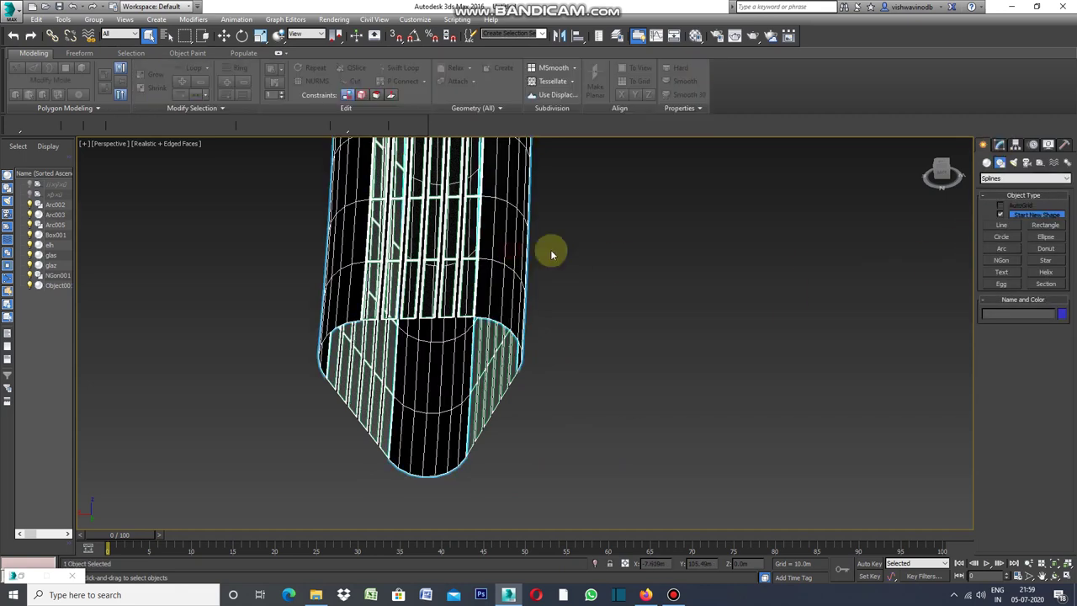
pyautogui.click(1000, 145)
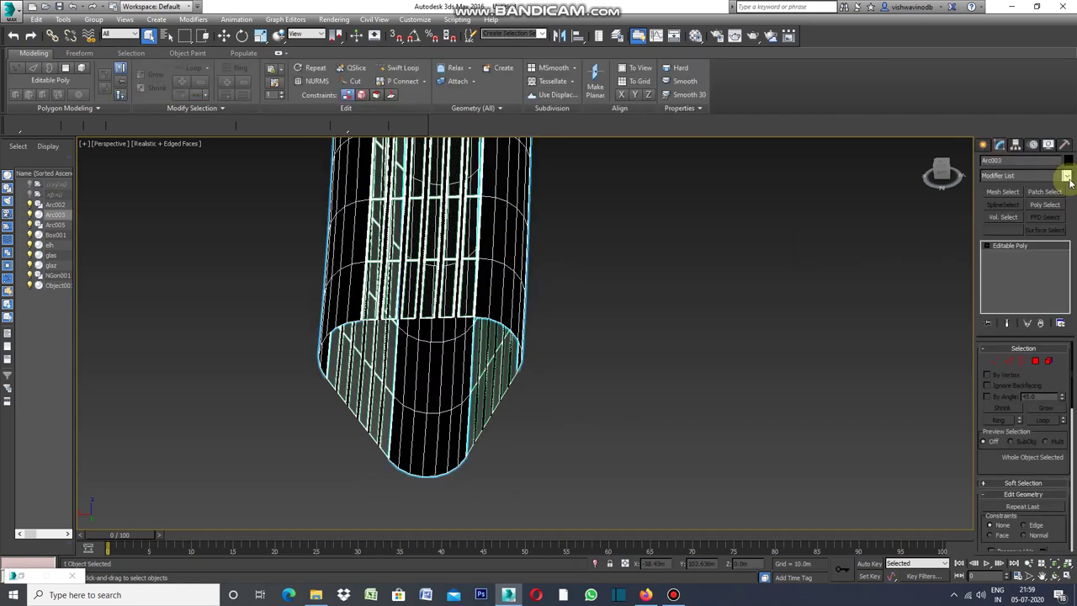
pyautogui.click(1066, 175)
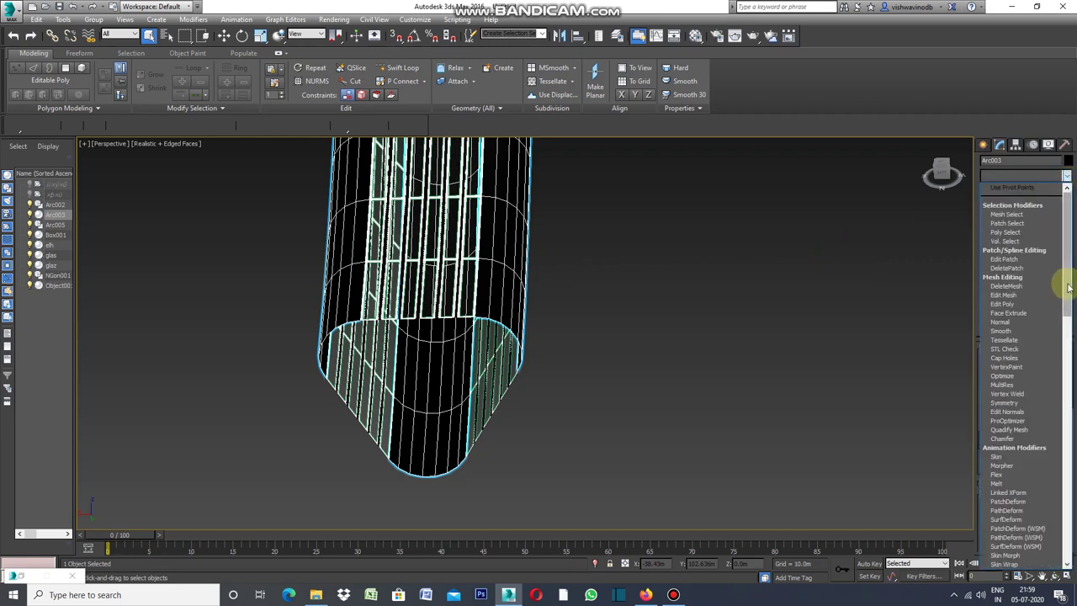
pyautogui.moveTo(1067, 286); pyautogui.dragTo(1070, 467)
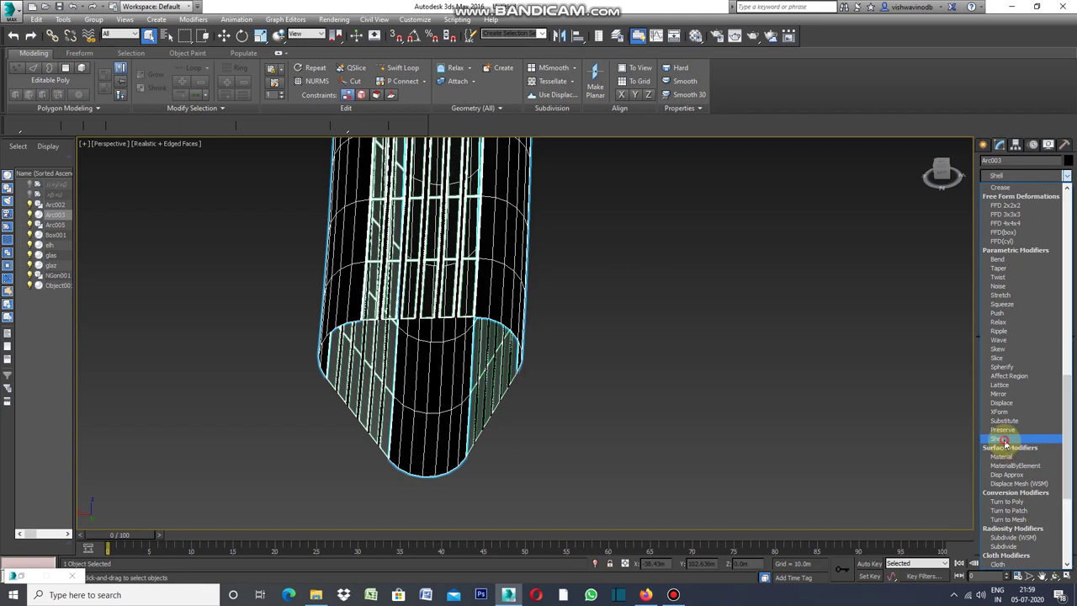
pyautogui.click(1000, 439)
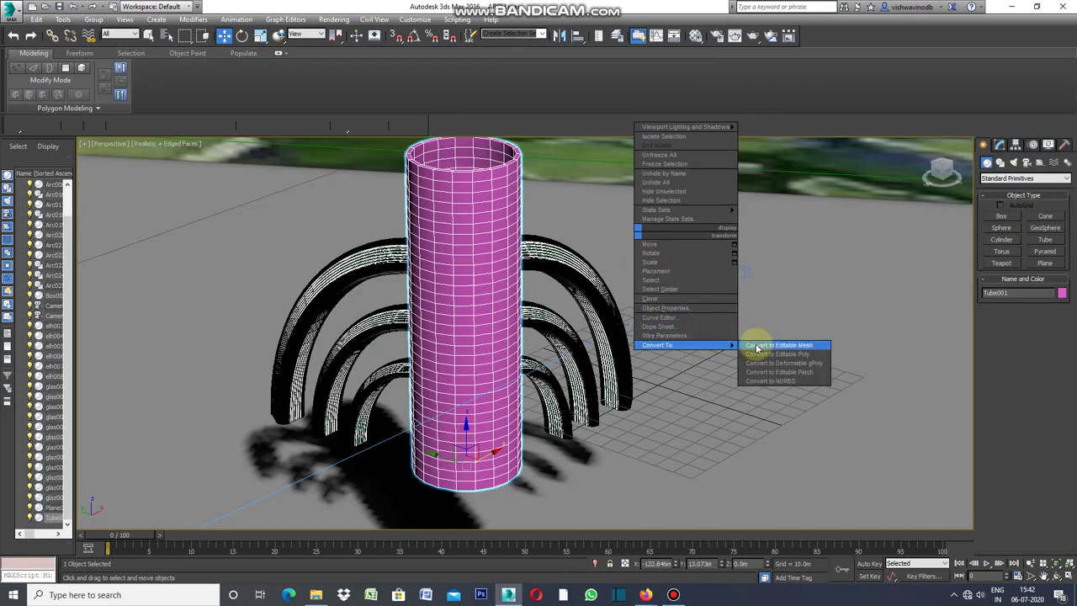
pyautogui.moveTo(658, 345)
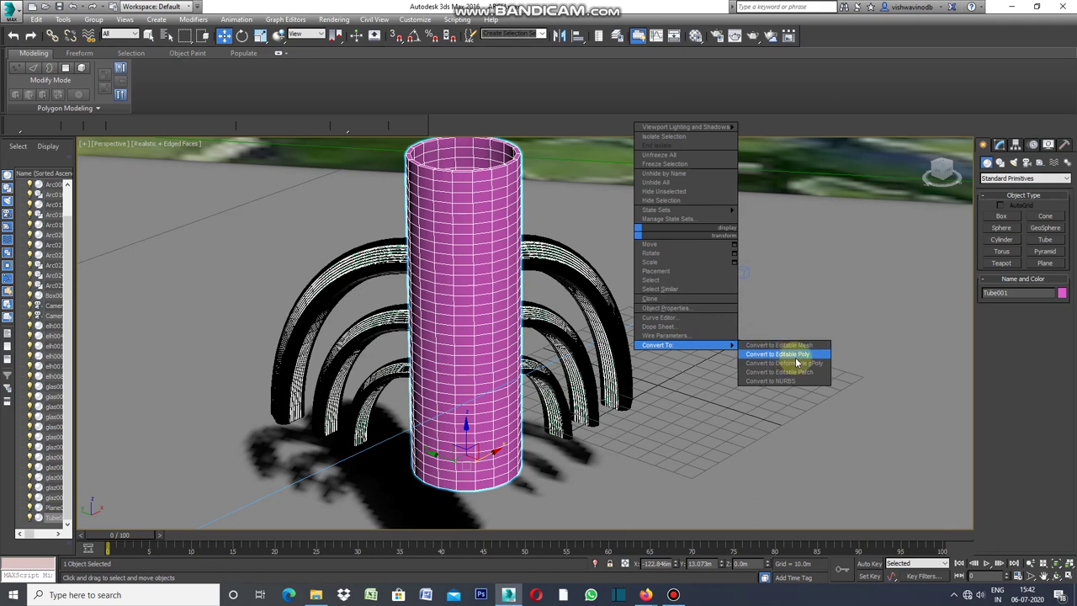
# Convert the tube to Editable Poly and Dot Loop-select every other top-rim edge (9 edges).
pyautogui.click(795, 354)
pyautogui.scroll(5, 447, 257)
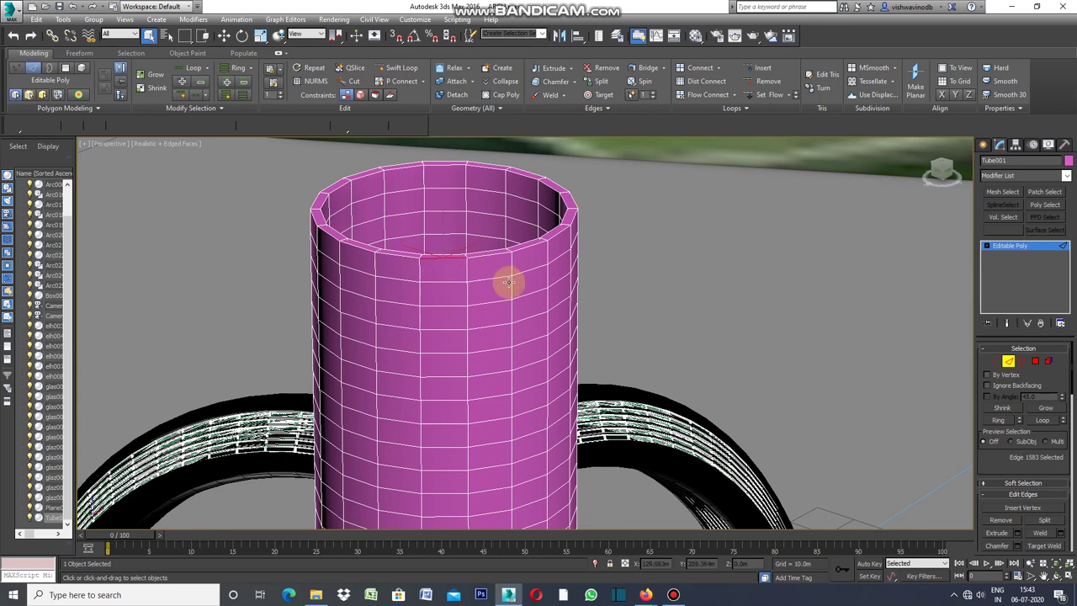
pyautogui.moveTo(459, 247)
pyautogui.mouseDown()
pyautogui.moveTo(404, 233)
pyautogui.moveTo(428, 247)
pyautogui.mouseUp()
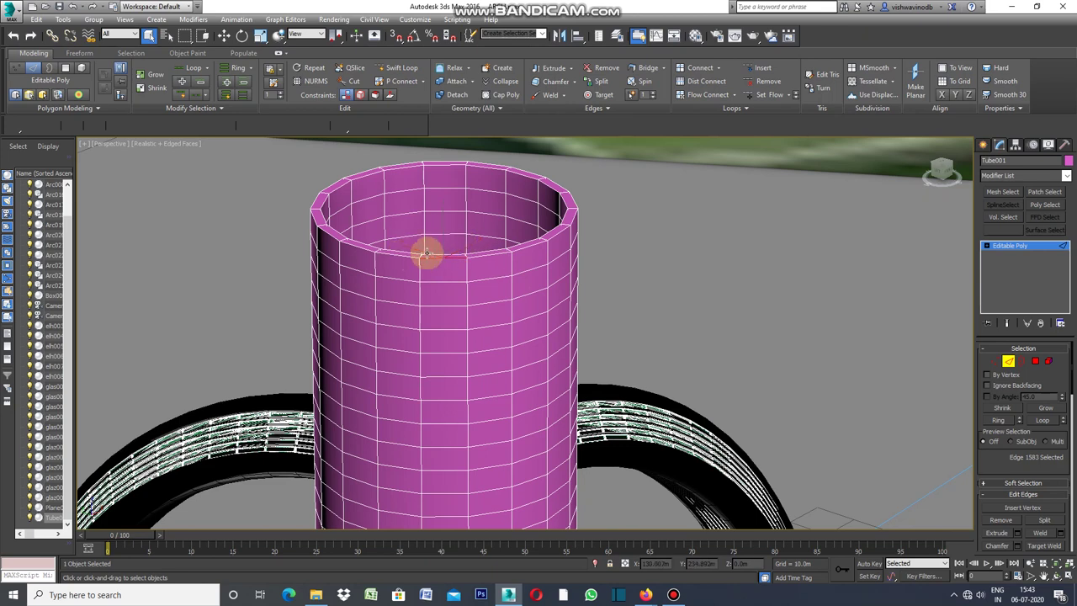
pyautogui.click(205, 98)
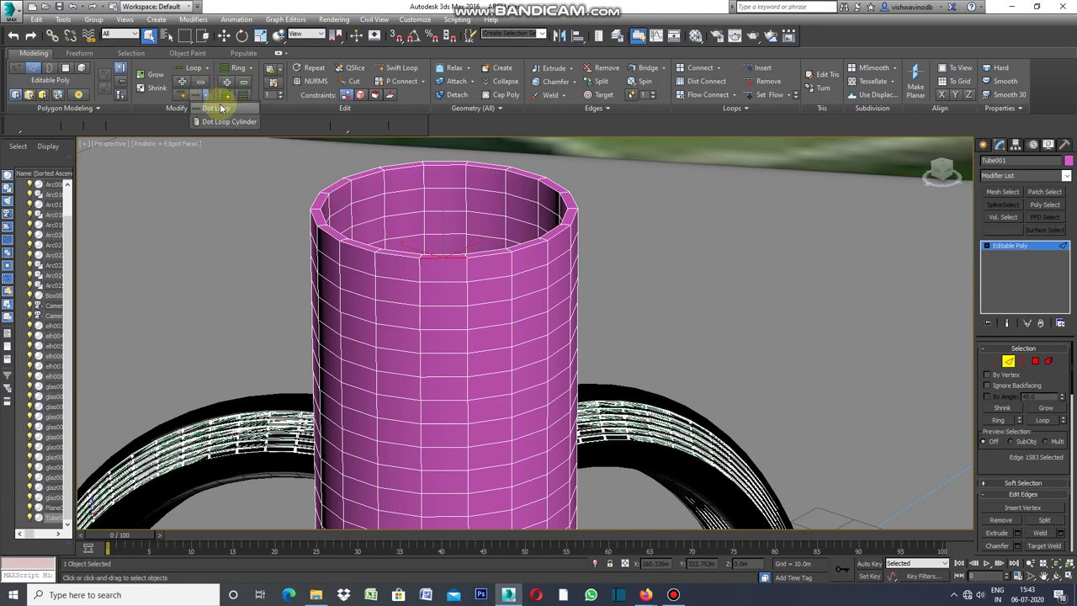
pyautogui.click(220, 109)
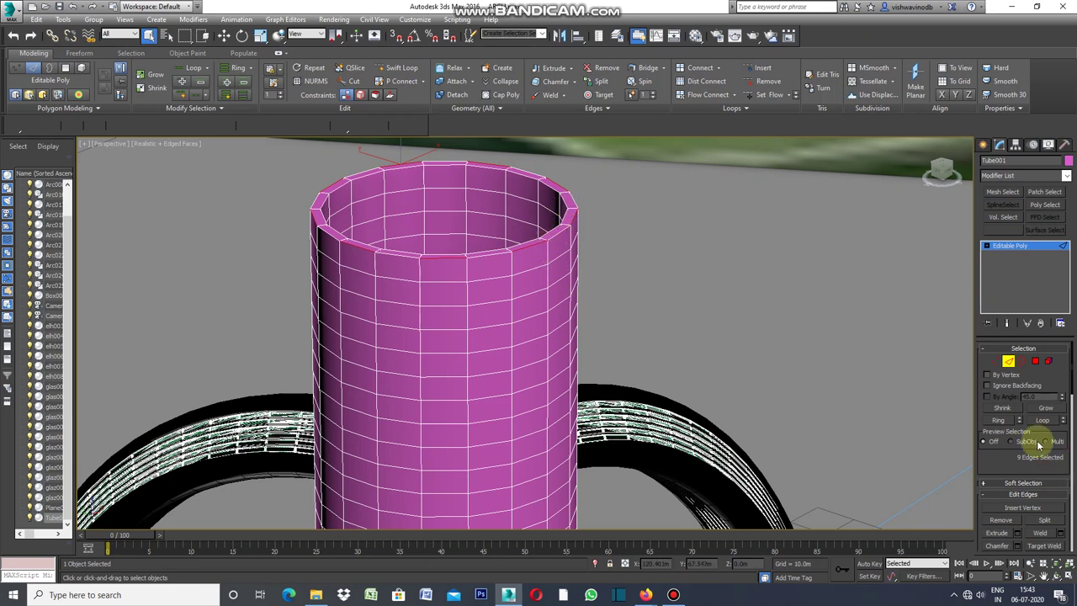
# Ring the rim edges down the tube to 594 alternating edges, panning to its base.
pyautogui.click(999, 421)
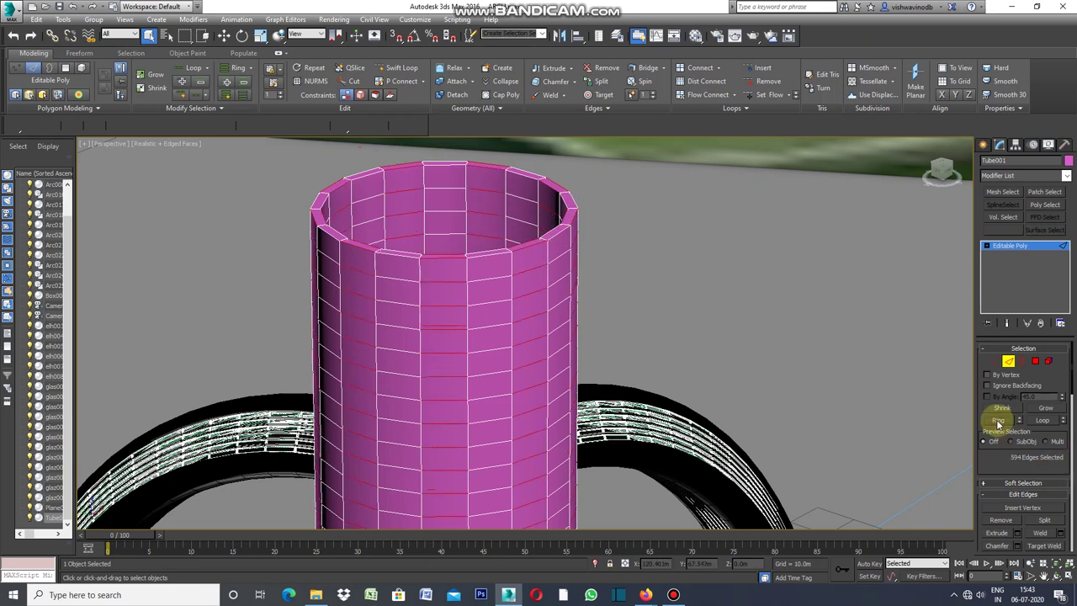
pyautogui.click(1044, 578)
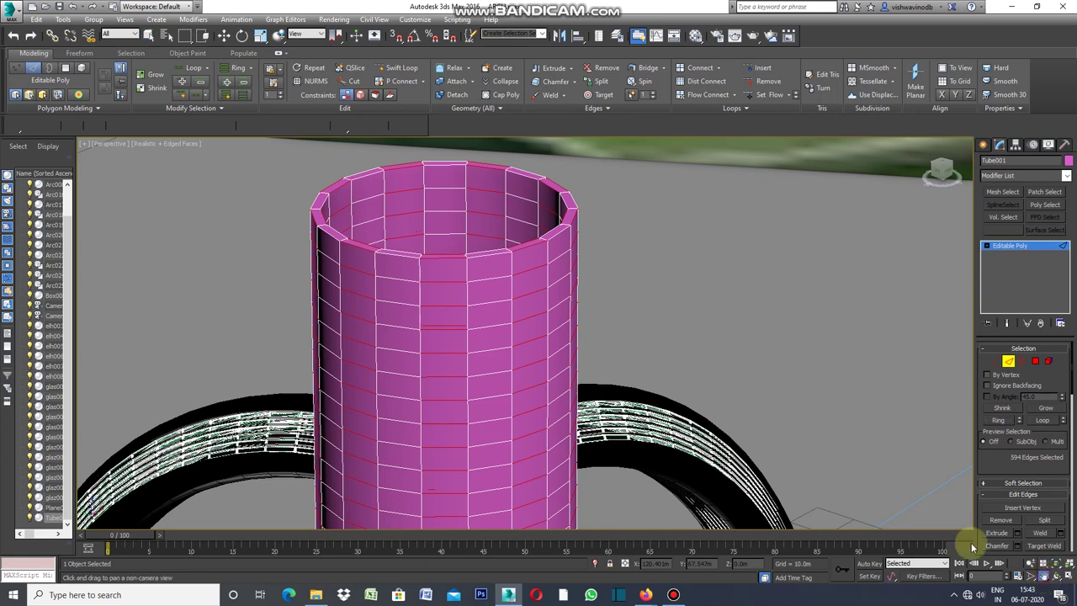
pyautogui.moveTo(805, 469); pyautogui.dragTo(800, 361)
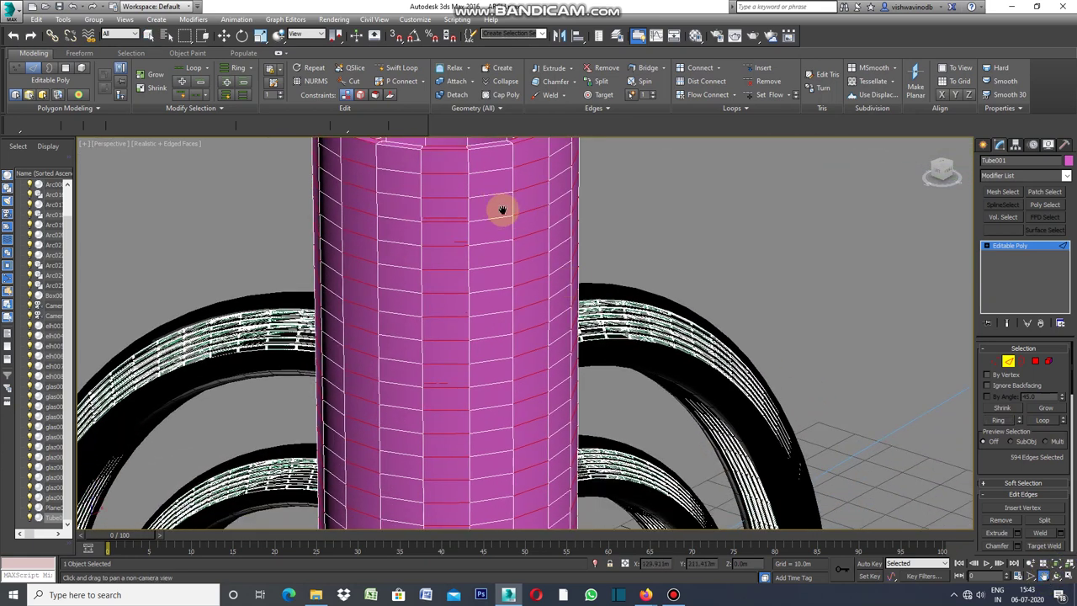
pyautogui.moveTo(564, 396); pyautogui.dragTo(564, 248)
pyautogui.moveTo(550, 413); pyautogui.dragTo(546, 251)
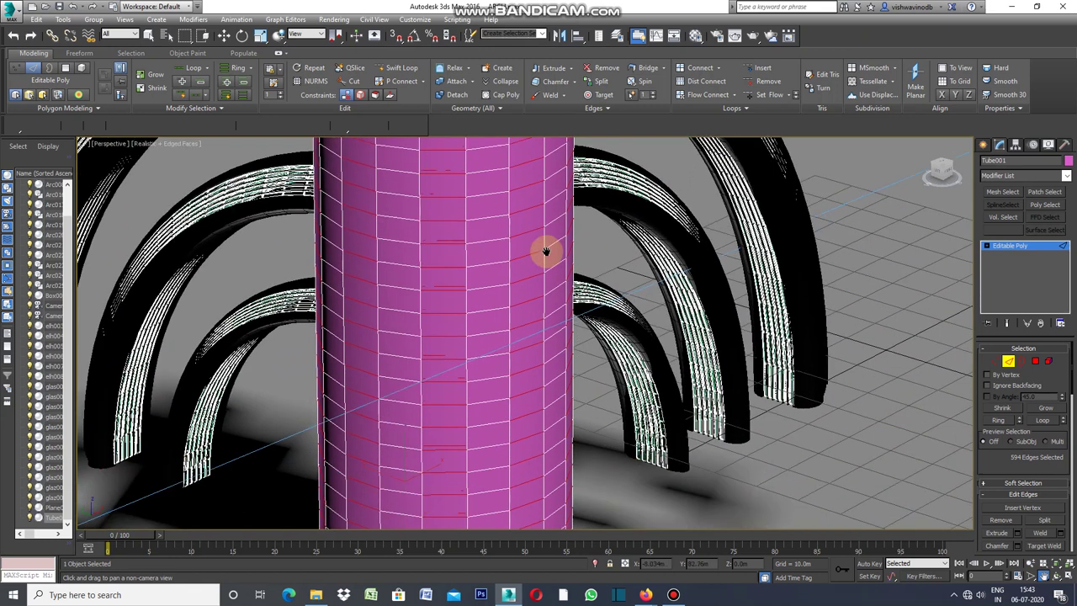
pyautogui.moveTo(532, 466); pyautogui.dragTo(541, 351)
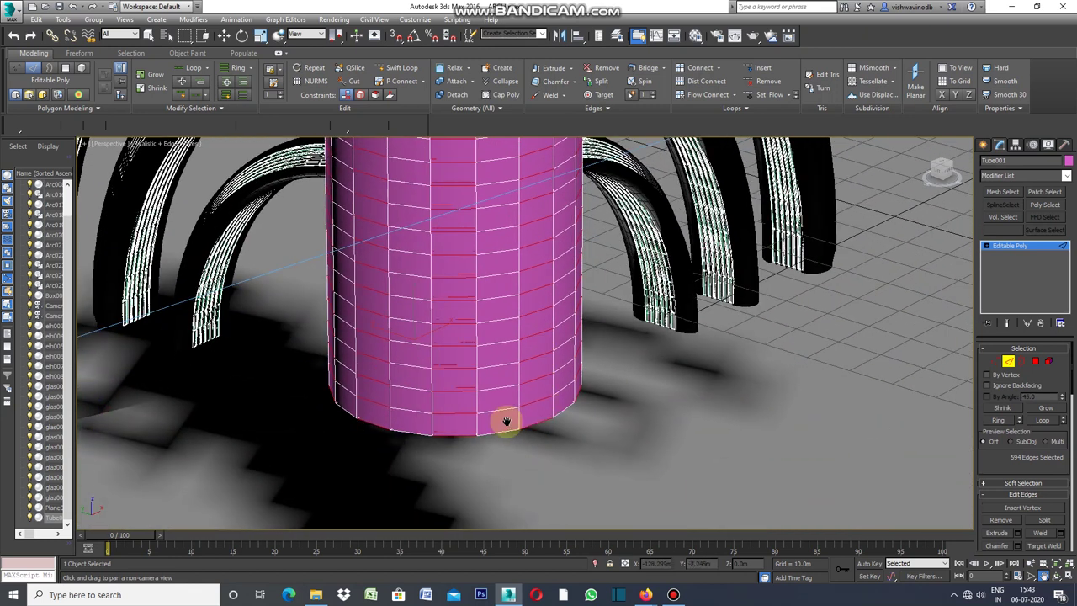
# Orbit and pan the view so the tube fills the viewport.
pyautogui.click(1057, 577)
pyautogui.moveTo(433, 352)
pyautogui.mouseDown()
pyautogui.moveTo(396, 337)
pyautogui.moveTo(491, 354)
pyautogui.moveTo(402, 339)
pyautogui.mouseUp()
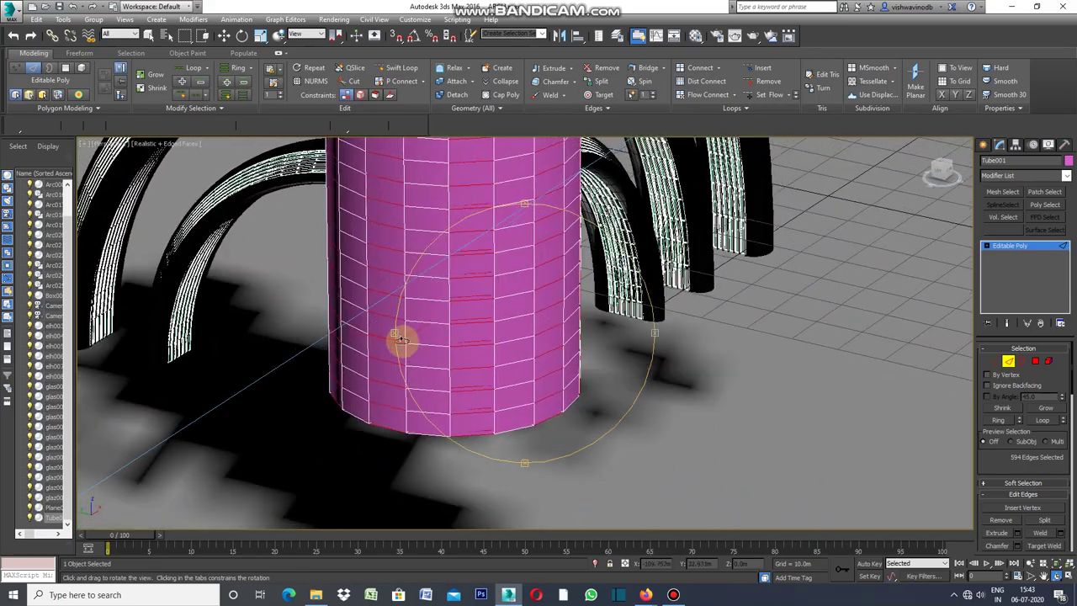
pyautogui.click(1040, 576)
pyautogui.moveTo(601, 320)
pyautogui.mouseDown()
pyautogui.moveTo(584, 423)
pyautogui.moveTo(589, 358)
pyautogui.moveTo(601, 413)
pyautogui.moveTo(620, 427)
pyautogui.moveTo(630, 325)
pyautogui.moveTo(609, 350)
pyautogui.moveTo(589, 330)
pyautogui.mouseUp()
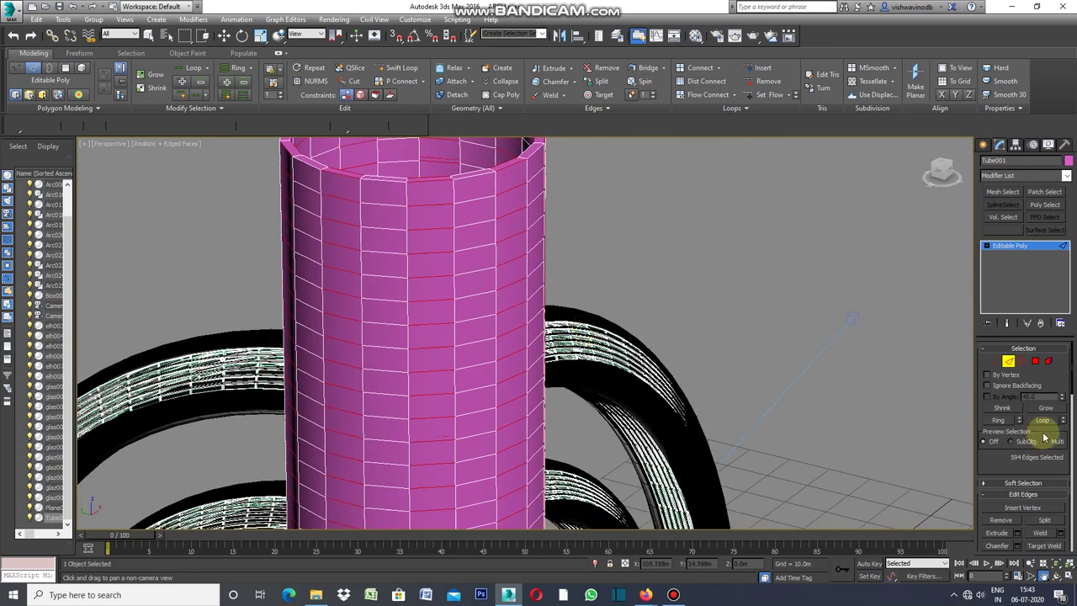
# Convert the edges to alternating face strips and detach them as an object named window.
pyautogui.click(1036, 362)
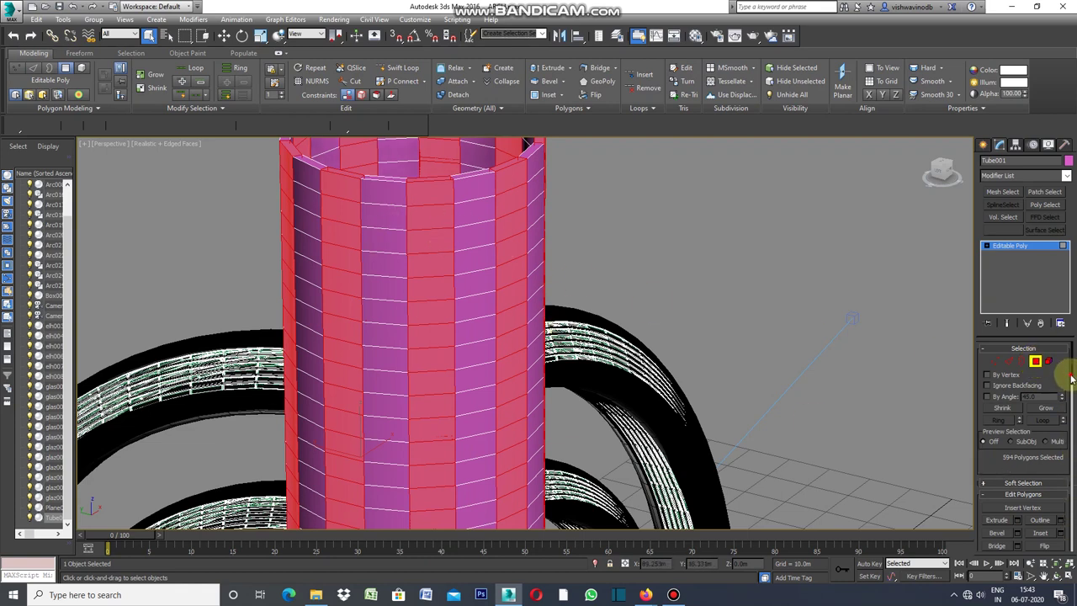
pyautogui.moveTo(1071, 377); pyautogui.dragTo(1072, 444)
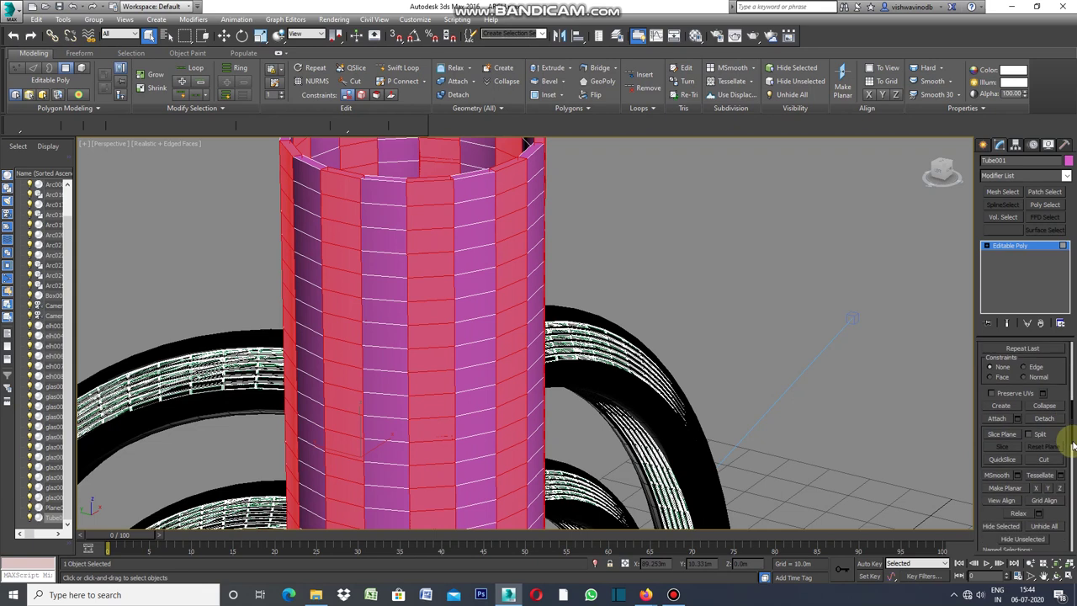
pyautogui.click(1044, 419)
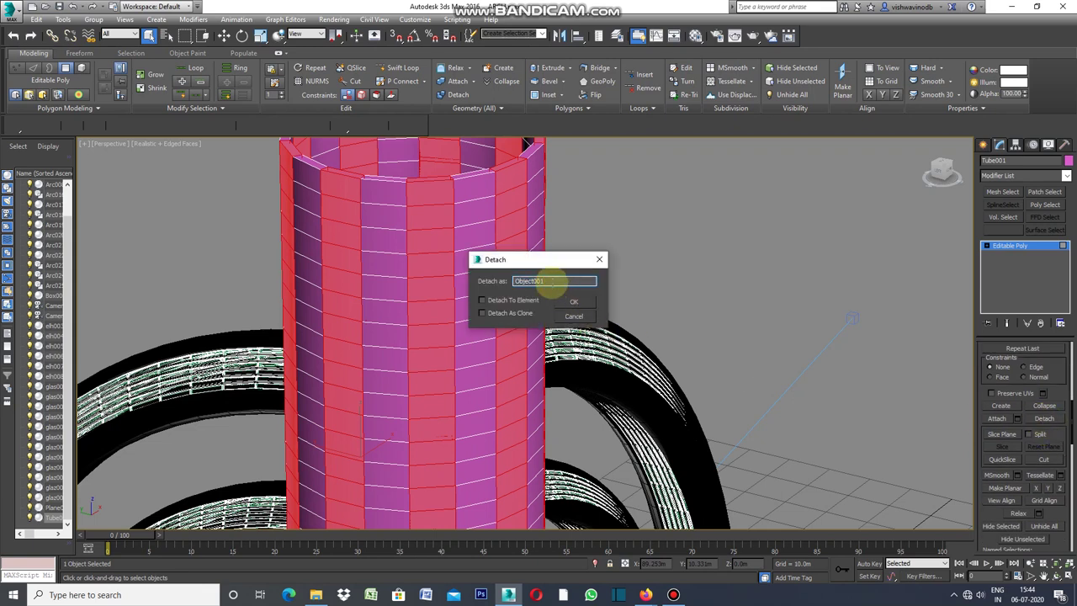
pyautogui.press('BackSpace')
pyautogui.press('BackSpace')
pyautogui.write('window')
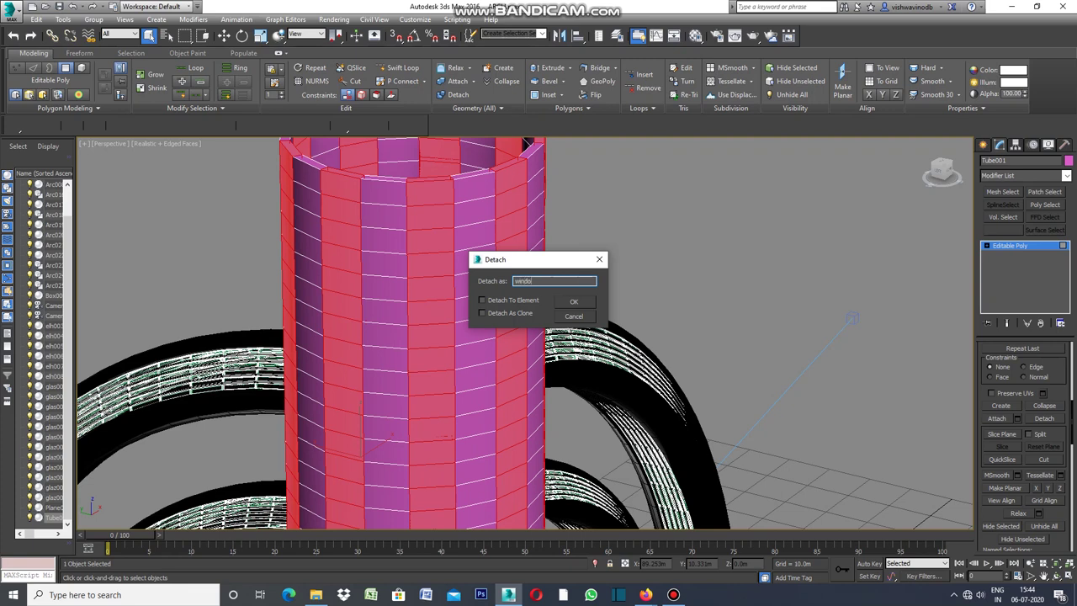
pyautogui.click(575, 303)
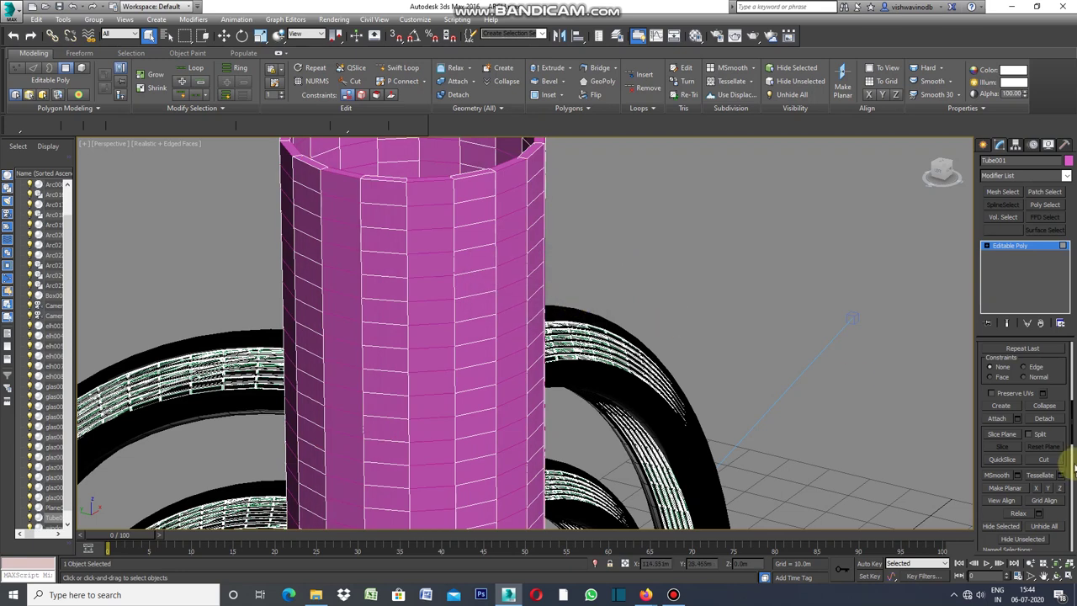
# Set the remaining tube's object colour to black.
pyautogui.click(1069, 160)
pyautogui.click(760, 336)
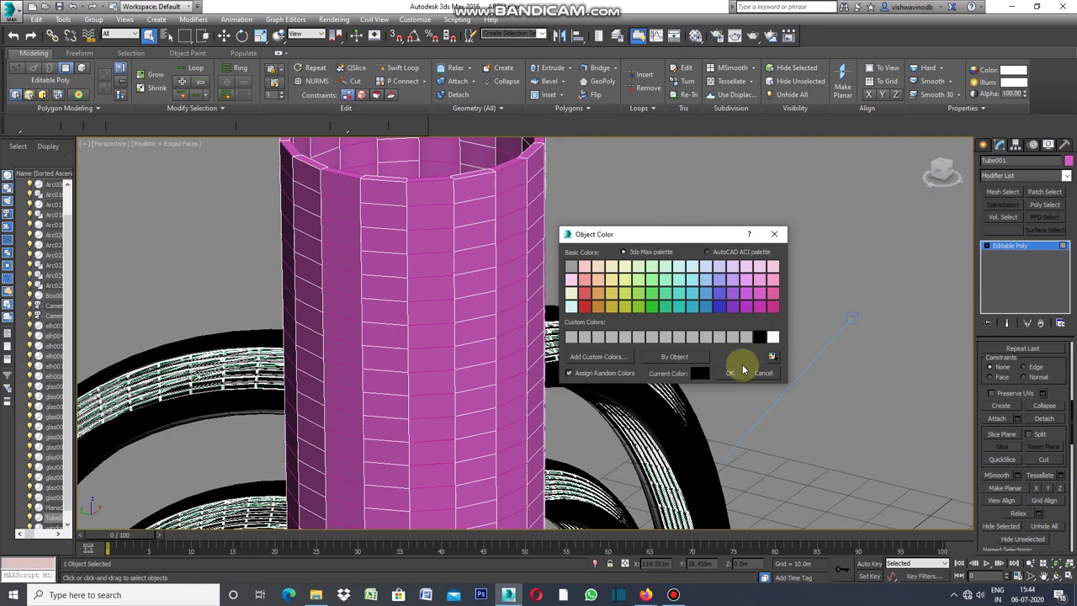
pyautogui.click(728, 373)
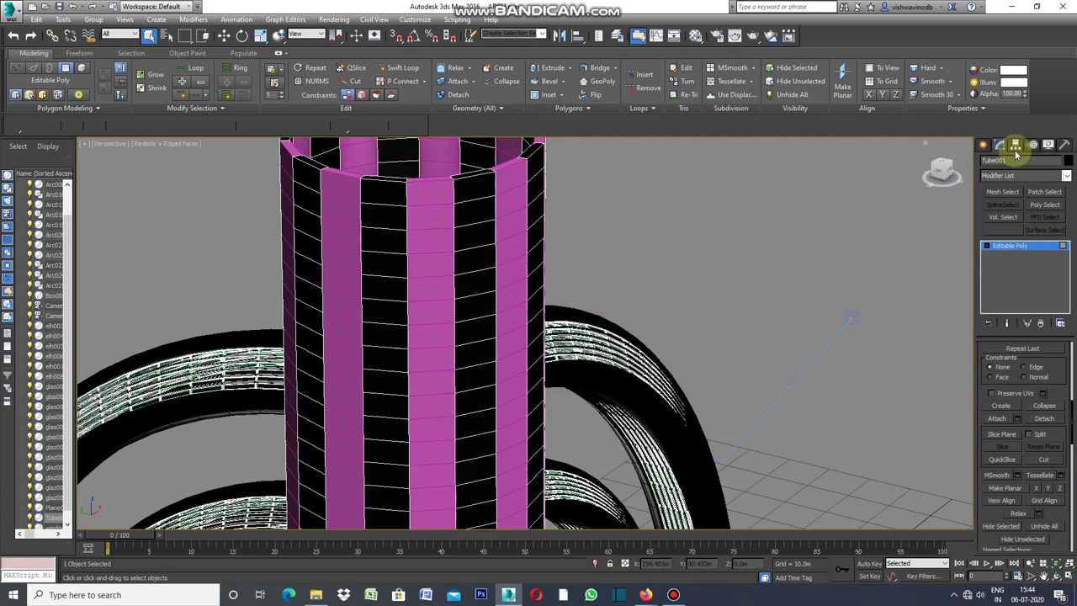
pyautogui.click(1068, 178)
pyautogui.moveTo(1068, 253); pyautogui.dragTo(1067, 392)
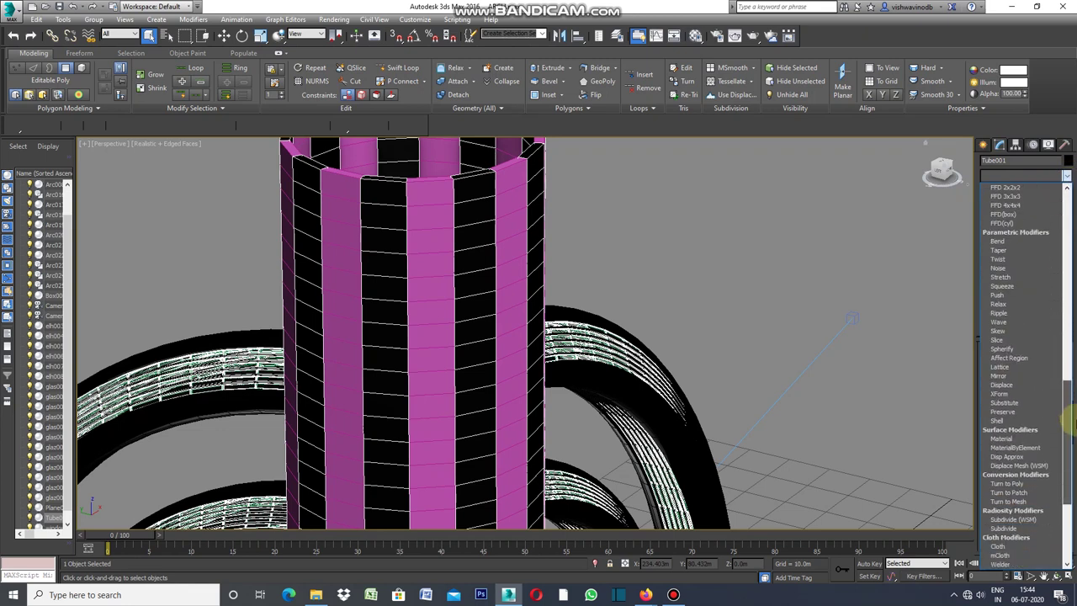
# Give Tube001 a Shell modifier with a 0.8m outer amount.
pyautogui.click(1006, 420)
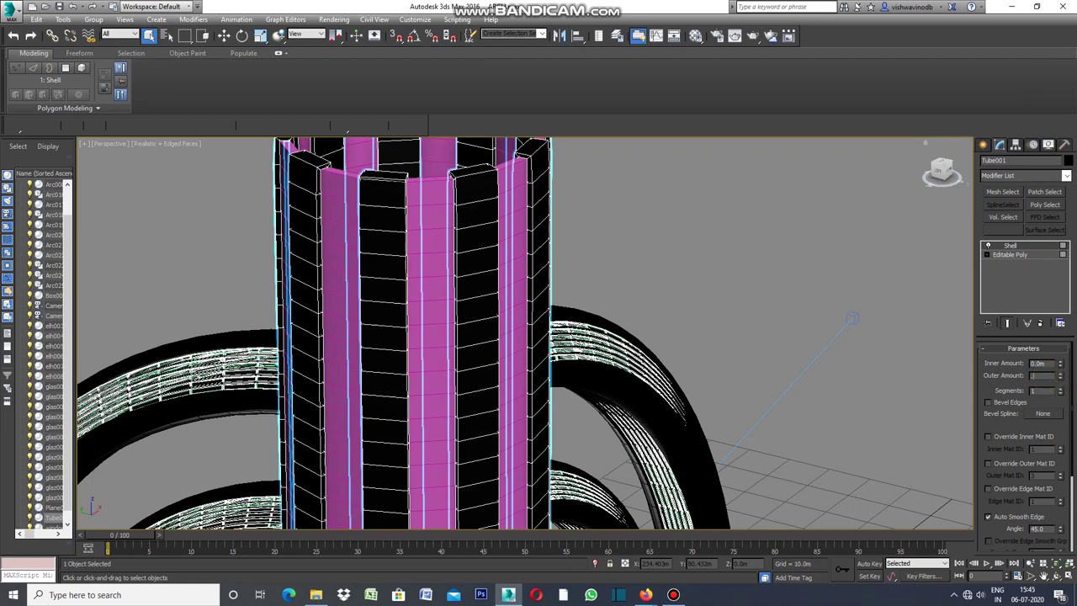
pyautogui.press('Return')
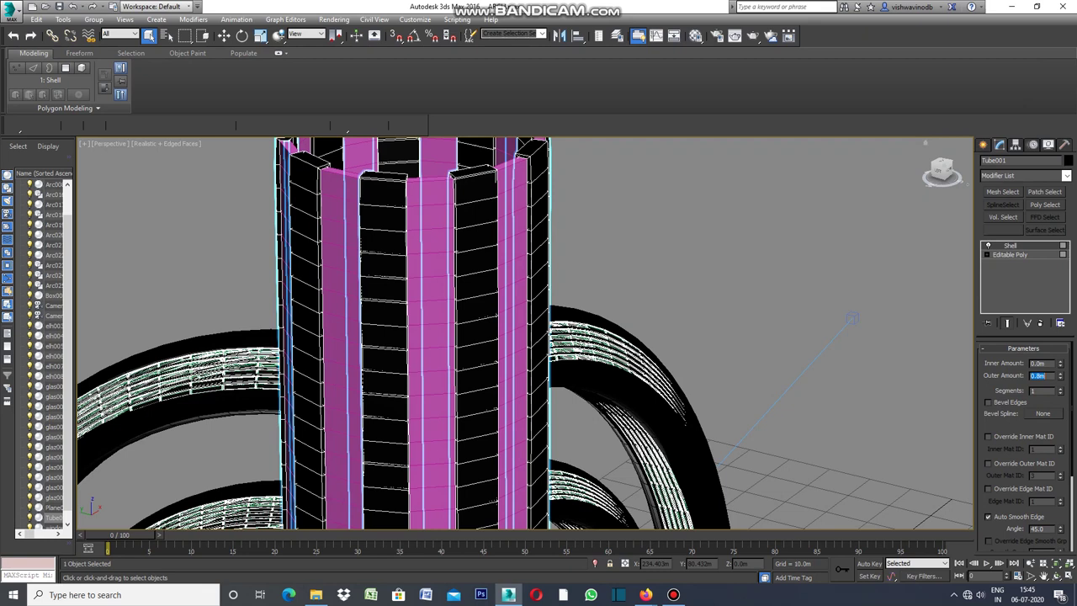
pyautogui.click(1001, 145)
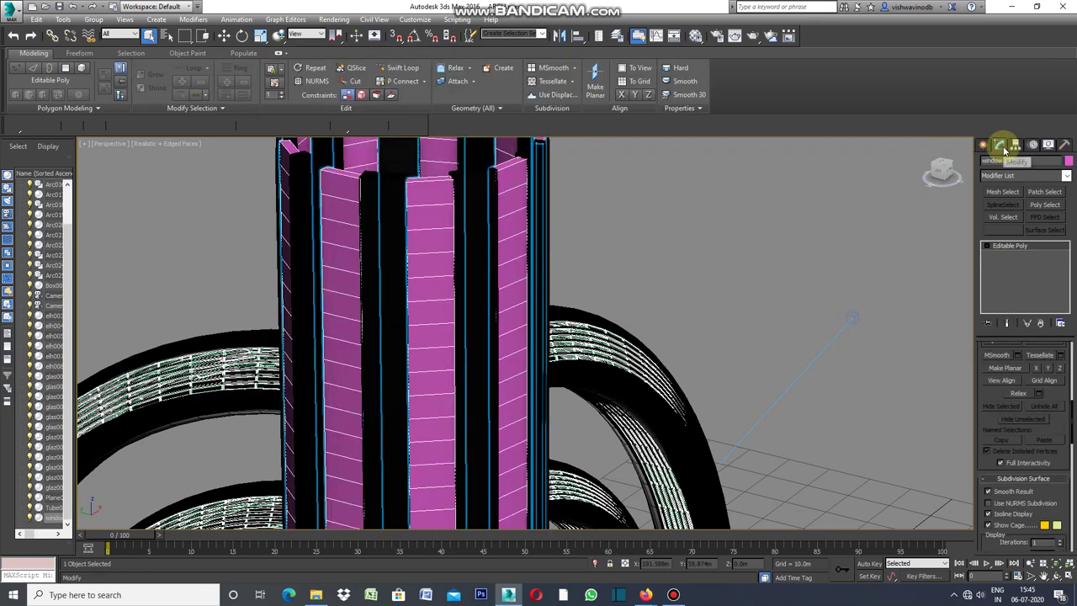
# Add an Edit Poly modifier to window and connect its panel edges with 3 segments.
pyautogui.click(1067, 177)
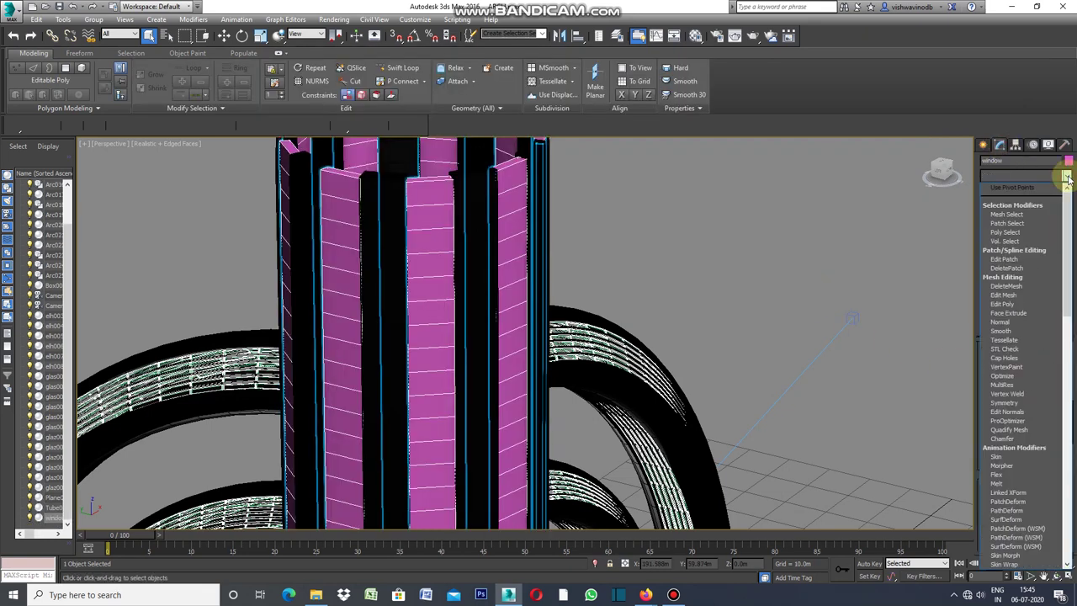
pyautogui.click(1015, 307)
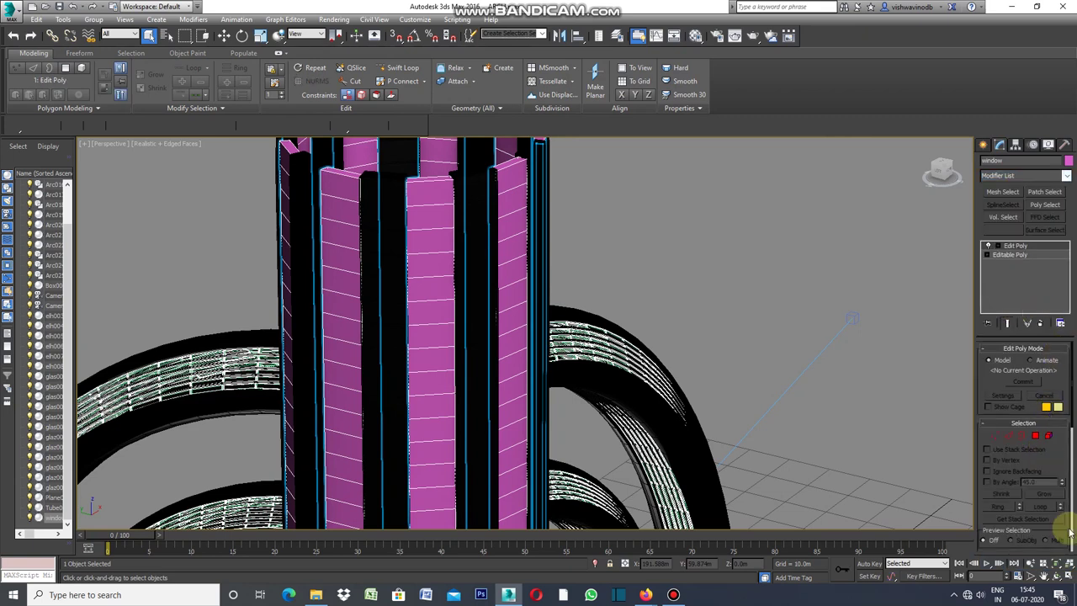
pyautogui.click(1010, 437)
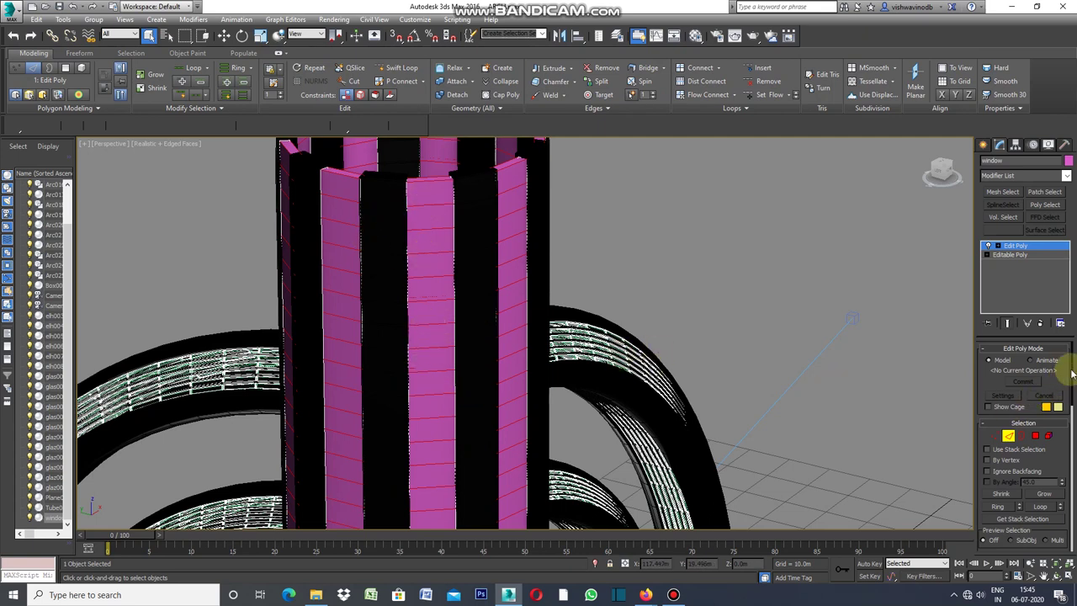
pyautogui.moveTo(1073, 367); pyautogui.dragTo(1074, 436)
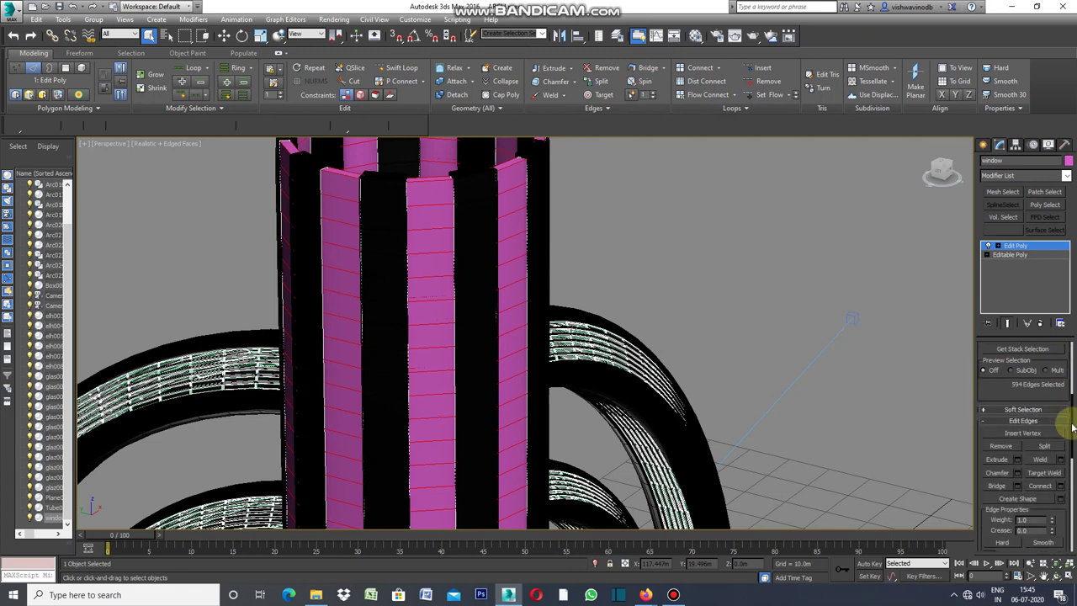
pyautogui.click(1034, 436)
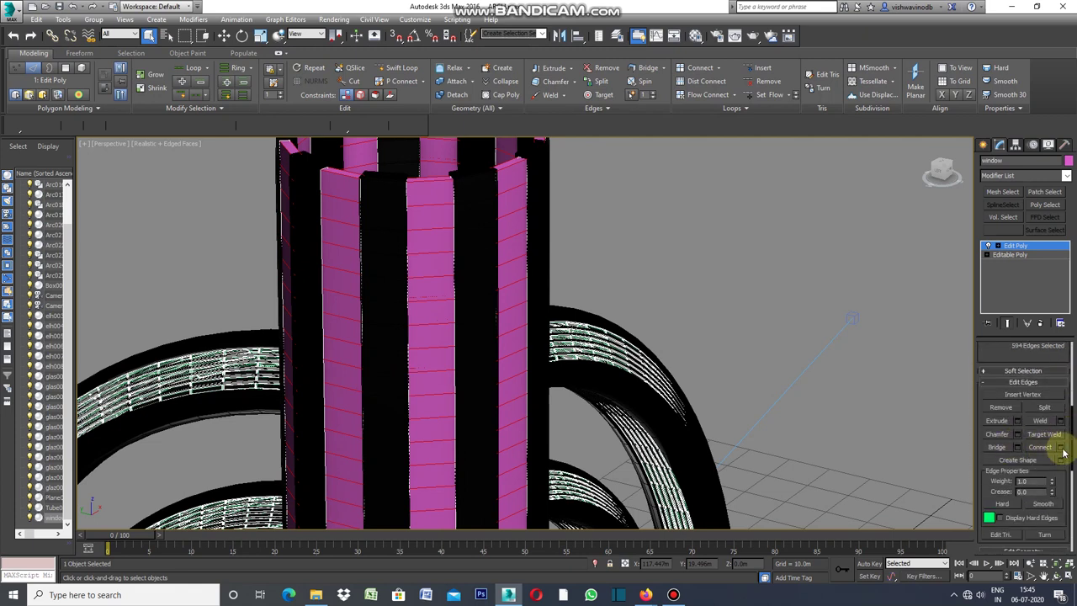
pyautogui.click(1061, 449)
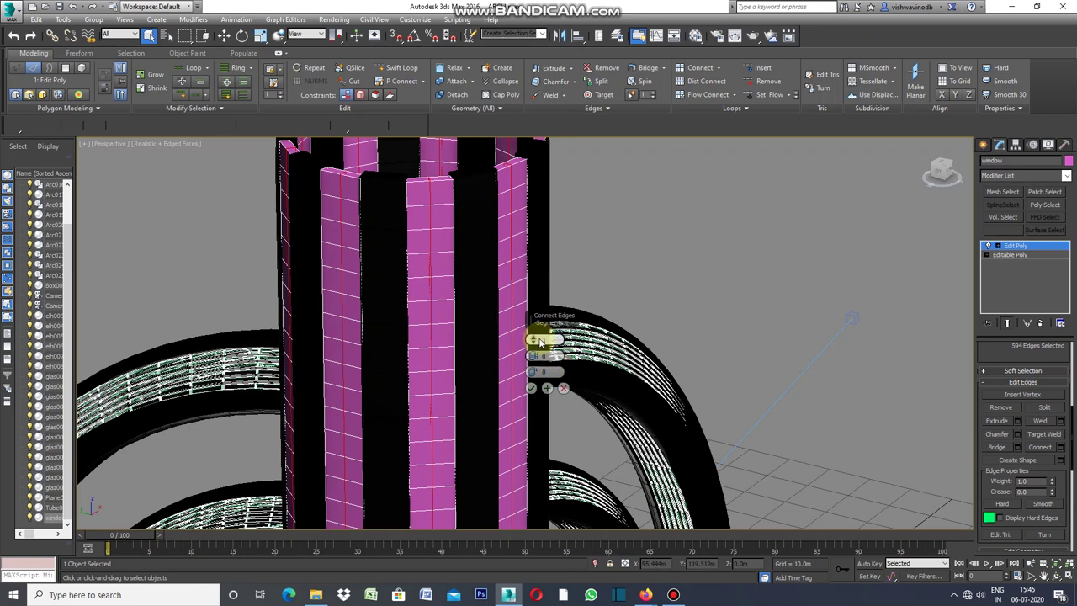
pyautogui.moveTo(533, 338); pyautogui.dragTo(534, 334)
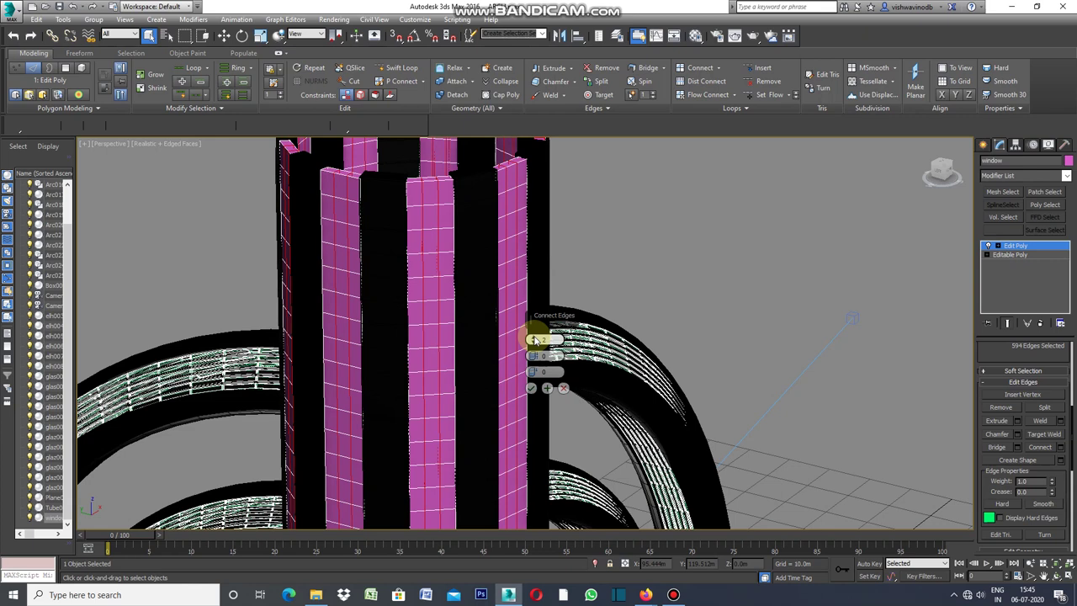
pyautogui.moveTo(533, 337); pyautogui.dragTo(535, 339)
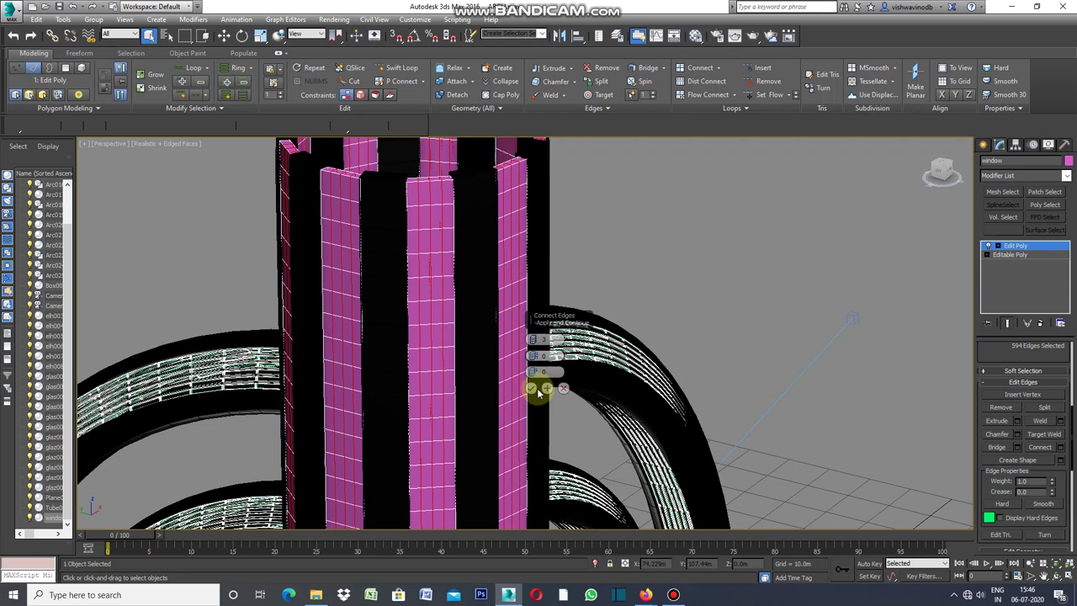
pyautogui.click(531, 390)
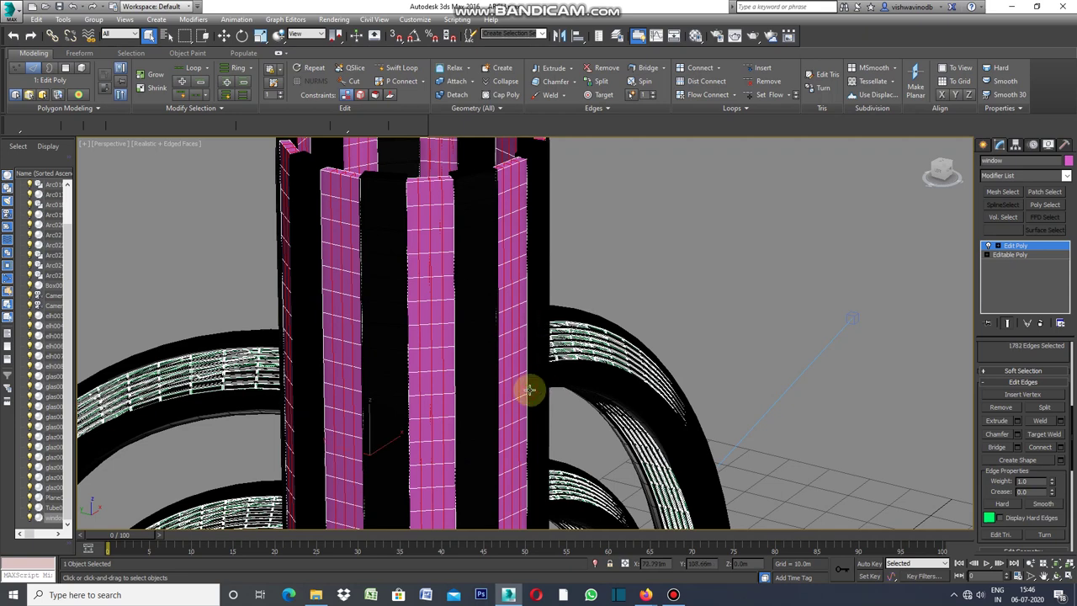
# Chamfer the new connecting edges at 0.3m, zooming in on the columns to check.
pyautogui.click(1018, 435)
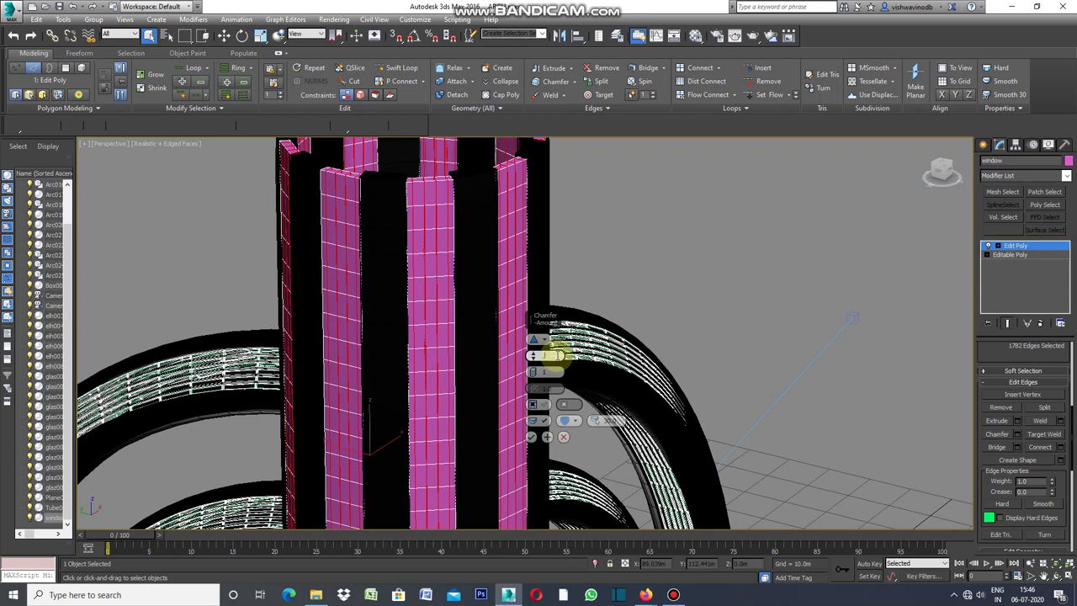
pyautogui.press('Return')
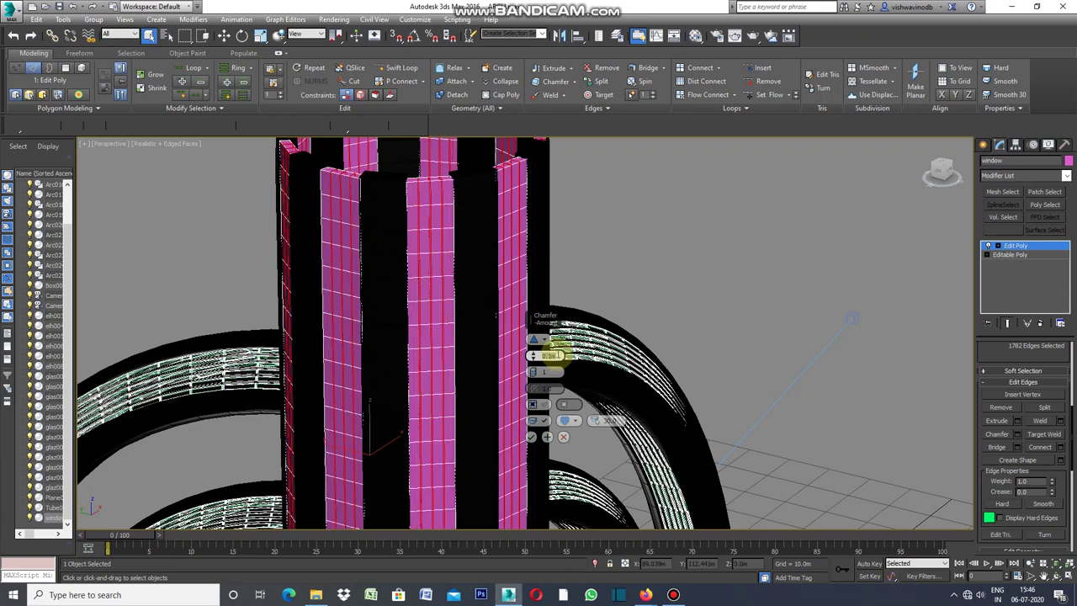
pyautogui.click(1029, 577)
pyautogui.moveTo(483, 403); pyautogui.dragTo(483, 382)
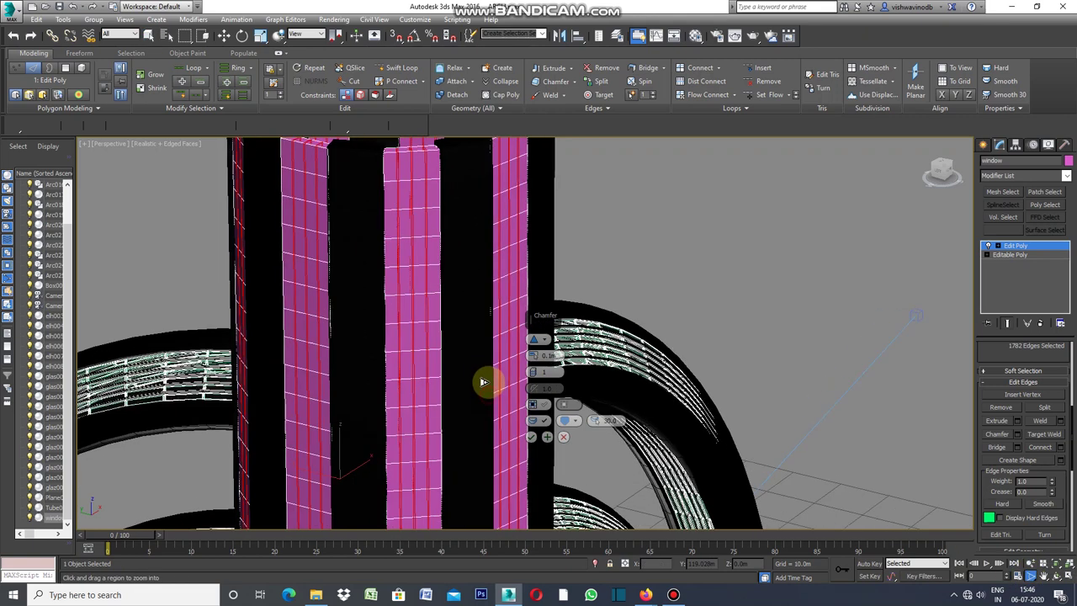
pyautogui.scroll(3, 485, 375)
pyautogui.scroll(2, 488, 345)
pyautogui.scroll(1, 488, 345)
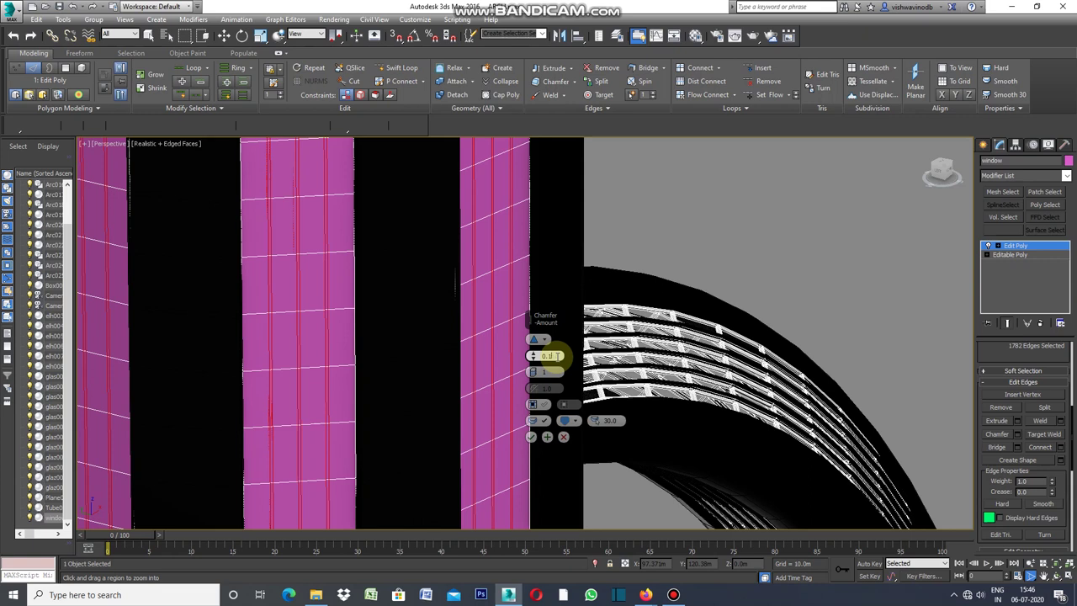
pyautogui.write('3m')
pyautogui.press('Return')
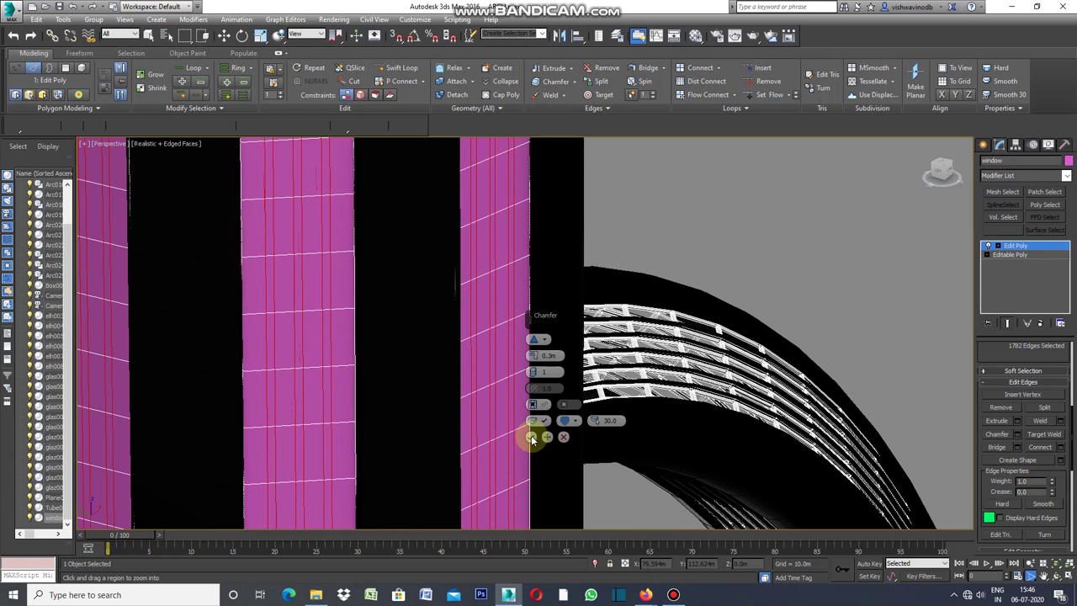
pyautogui.click(531, 436)
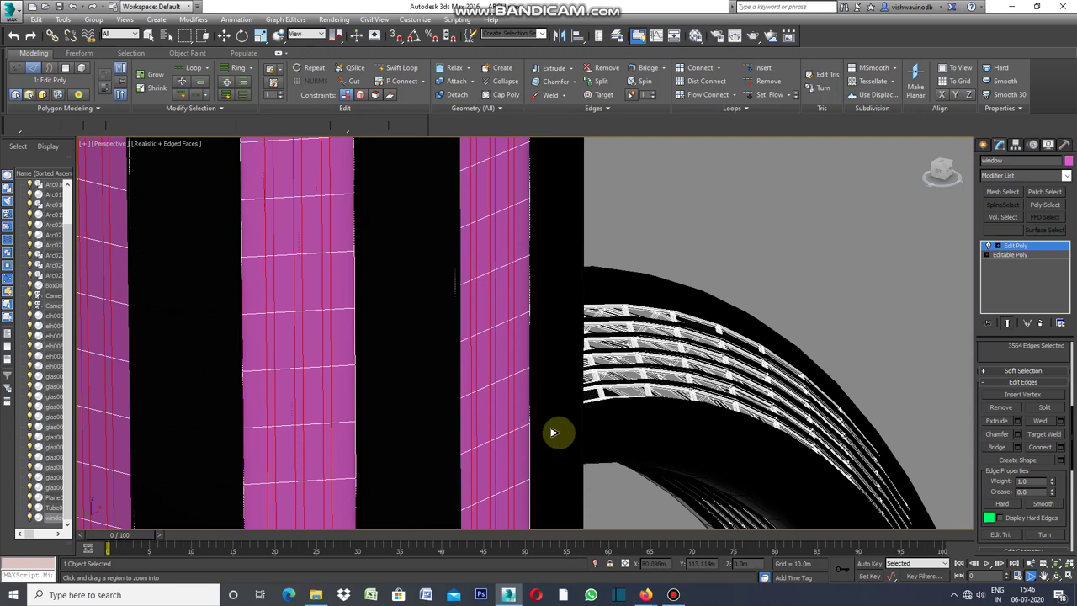
pyautogui.moveTo(1069, 441); pyautogui.dragTo(1074, 354)
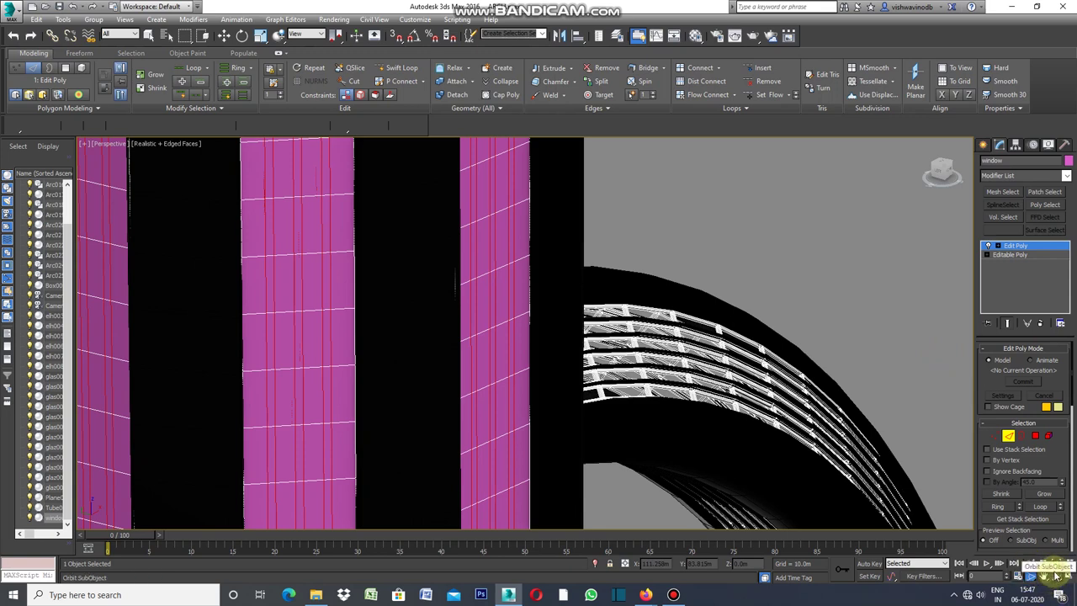
# Clear the current edge selection and pan up to the column tops.
pyautogui.click(148, 35)
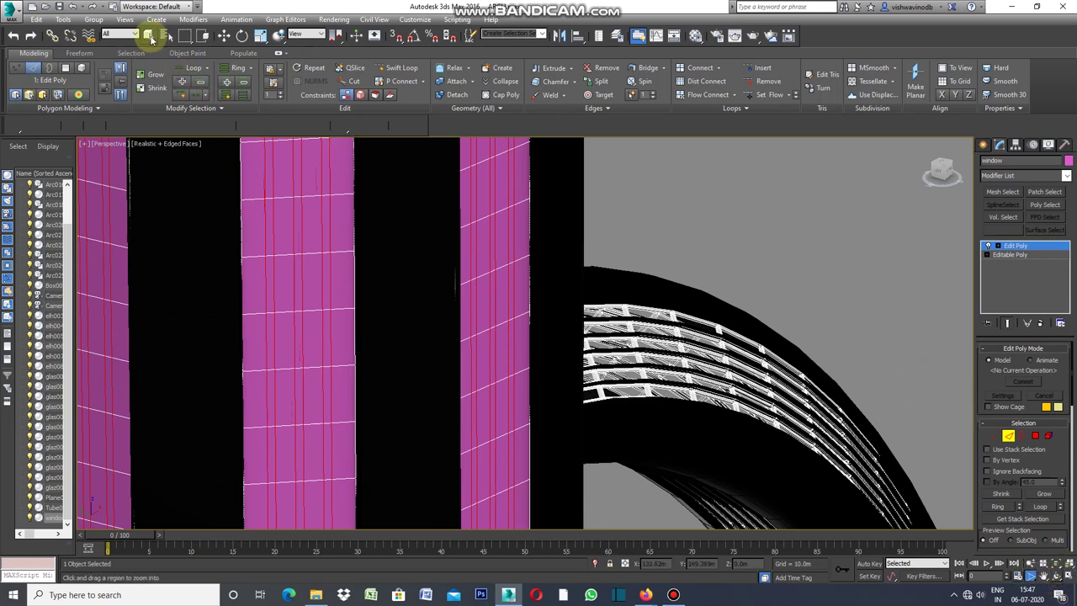
pyautogui.click(672, 209)
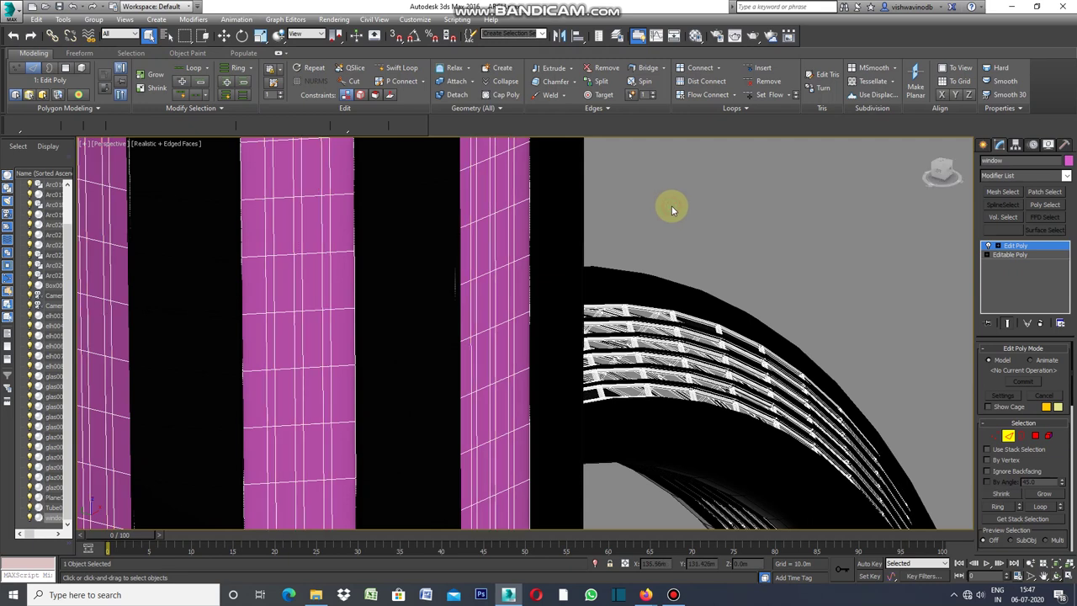
pyautogui.click(1046, 575)
pyautogui.moveTo(608, 212)
pyautogui.mouseDown()
pyautogui.moveTo(658, 390)
pyautogui.moveTo(558, 246)
pyautogui.moveTo(623, 283)
pyautogui.mouseUp()
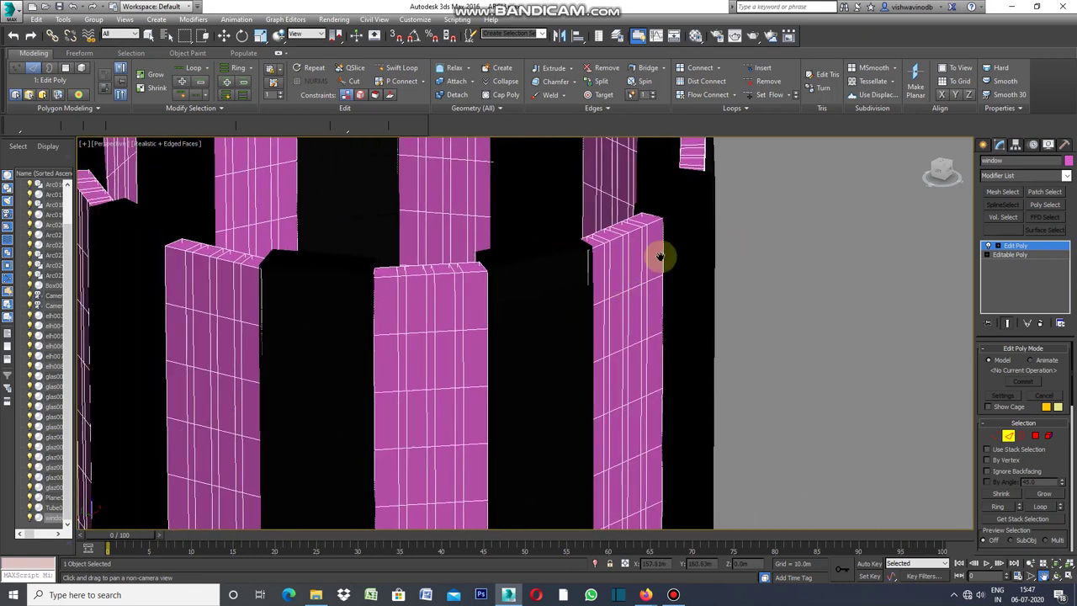
pyautogui.click(1009, 436)
pyautogui.click(1008, 436)
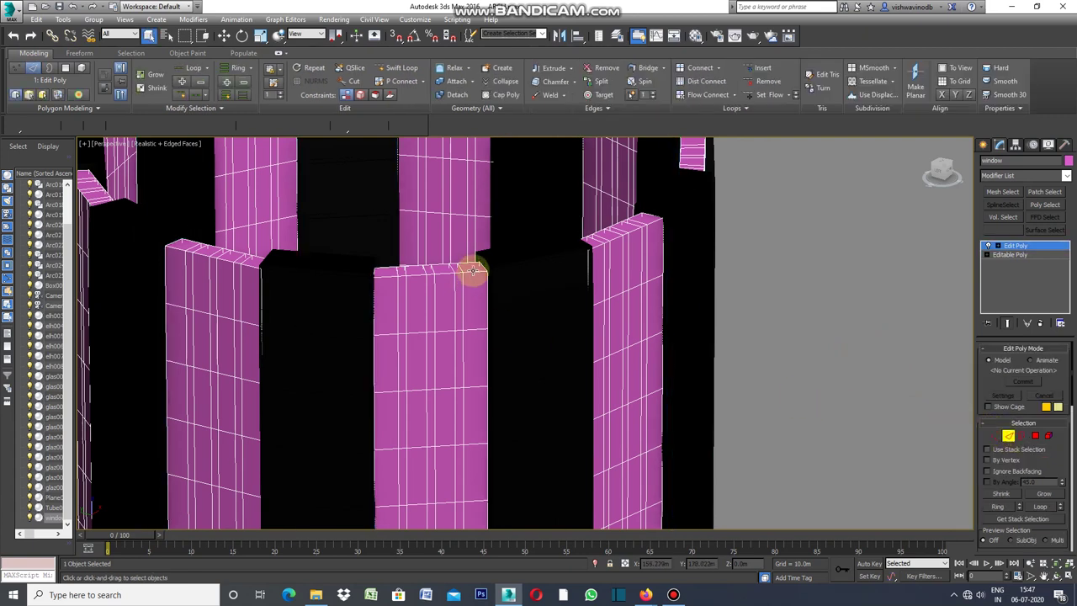
# Pick one top edge on the middle, left, right and upper-left panels.
pyautogui.click(472, 270)
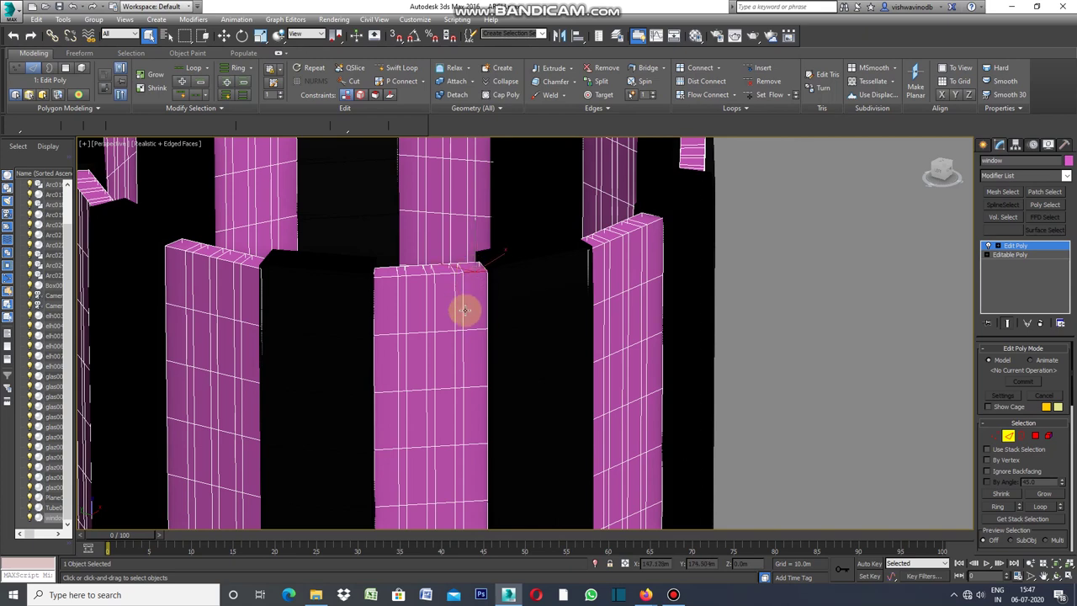
pyautogui.keyDown('ctrl'); pyautogui.click(249, 266); pyautogui.keyUp('ctrl')
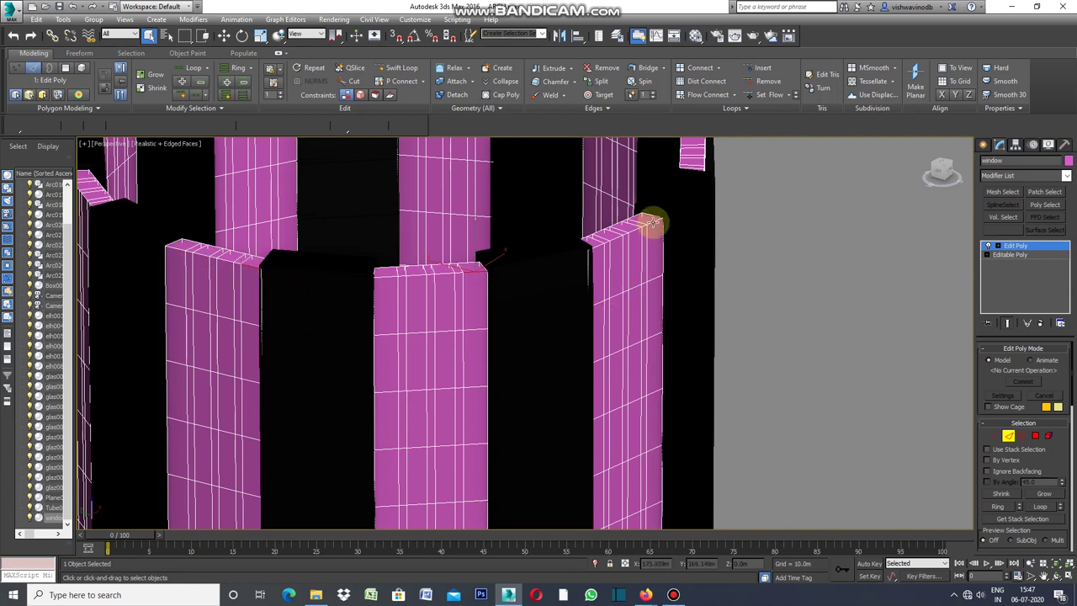
pyautogui.keyDown('ctrl'); pyautogui.click(677, 207); pyautogui.keyUp('ctrl')
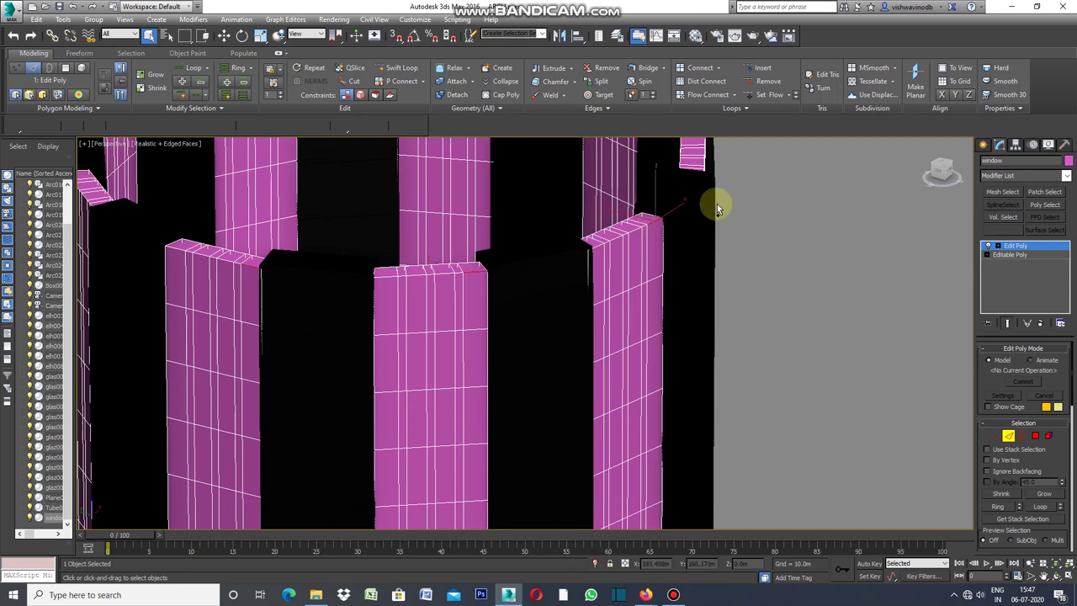
pyautogui.click(1043, 574)
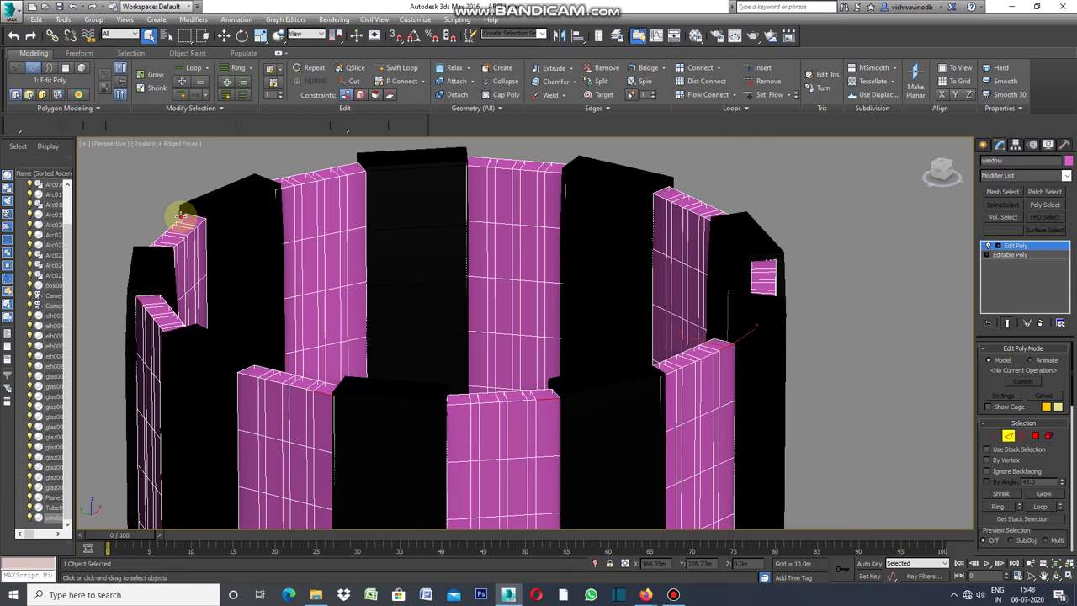
pyautogui.click(284, 184)
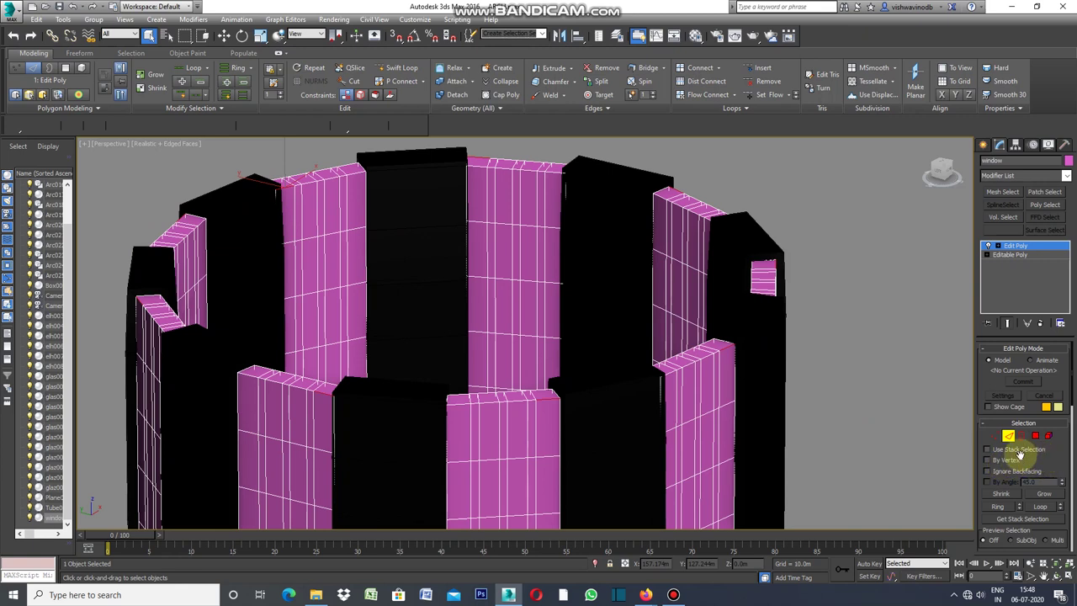
# Expand the top edges into dot loops and convert them to the wide pane polygons.
pyautogui.click(208, 100)
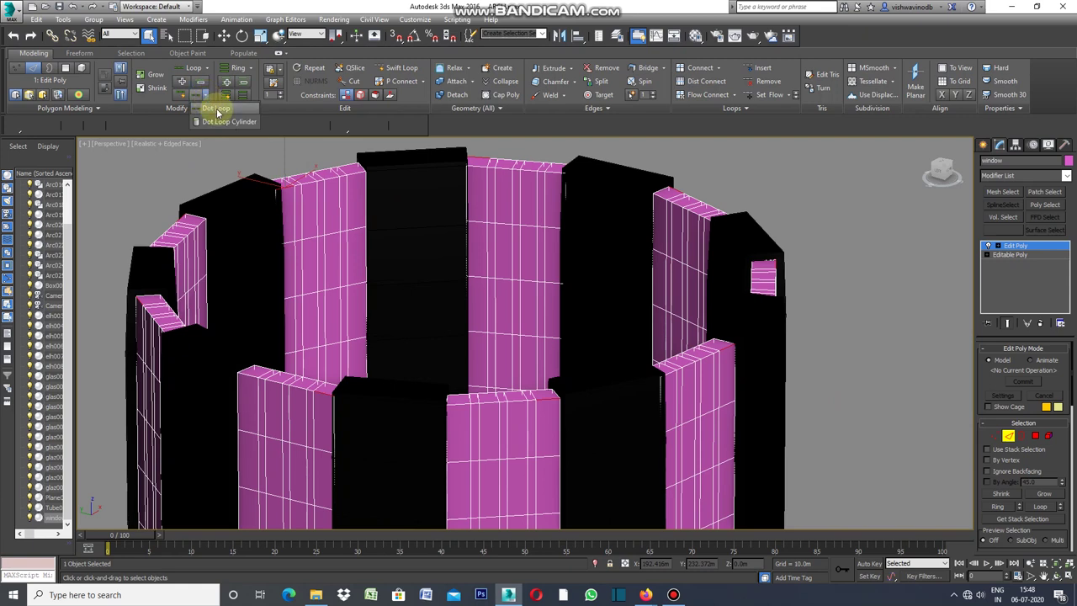
pyautogui.click(216, 108)
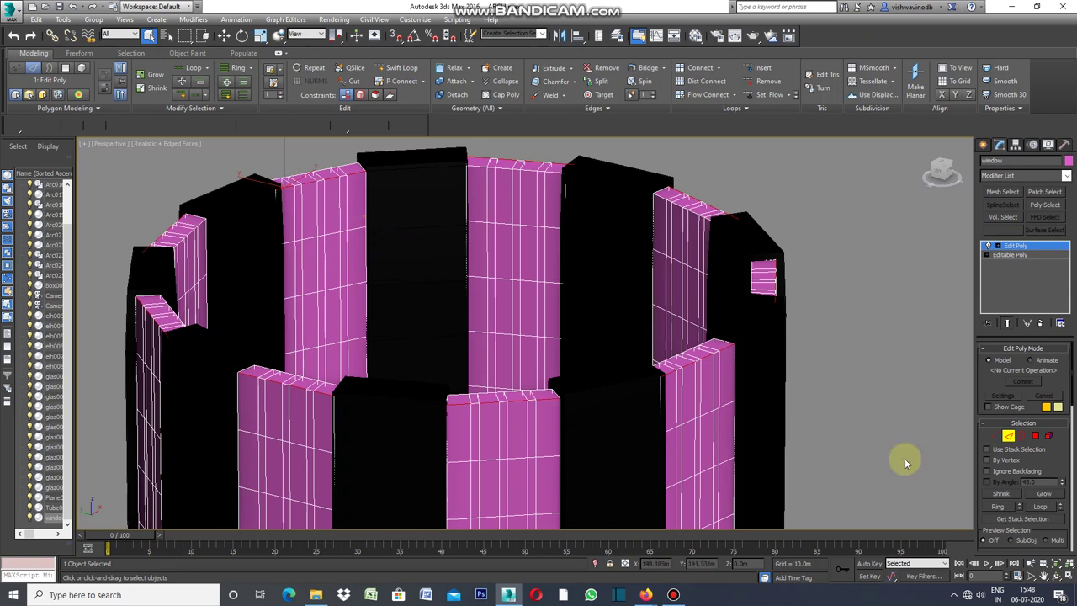
pyautogui.click(1035, 436)
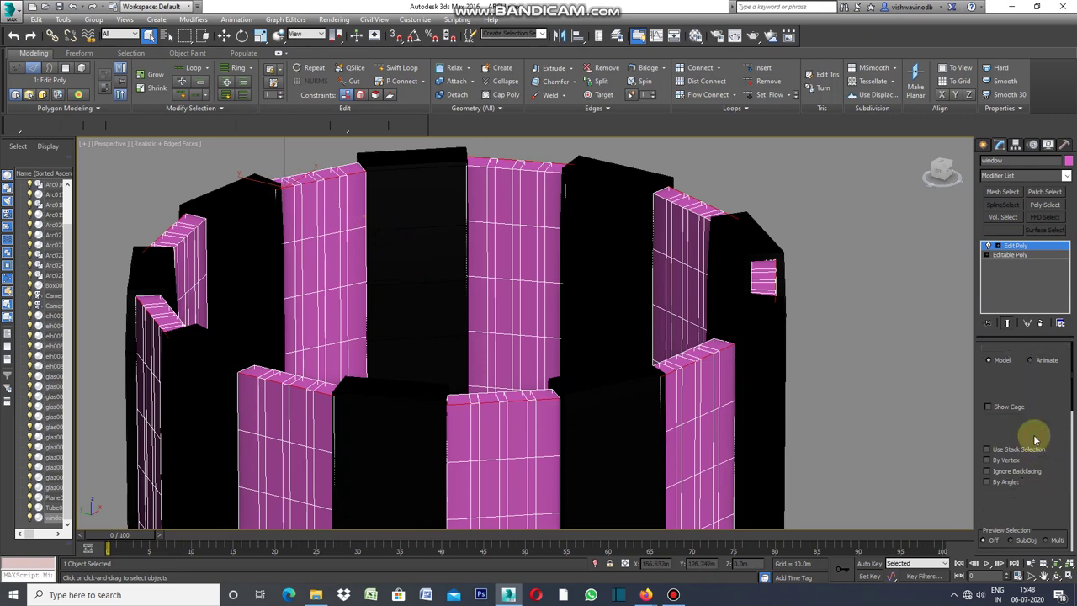
pyautogui.press('2')
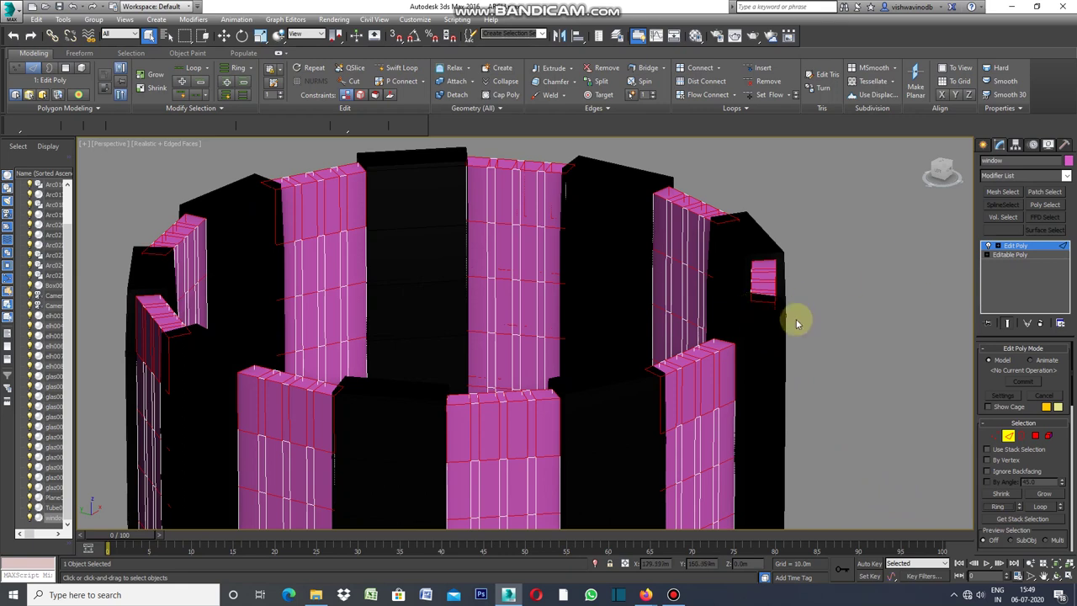
pyautogui.click(1035, 435)
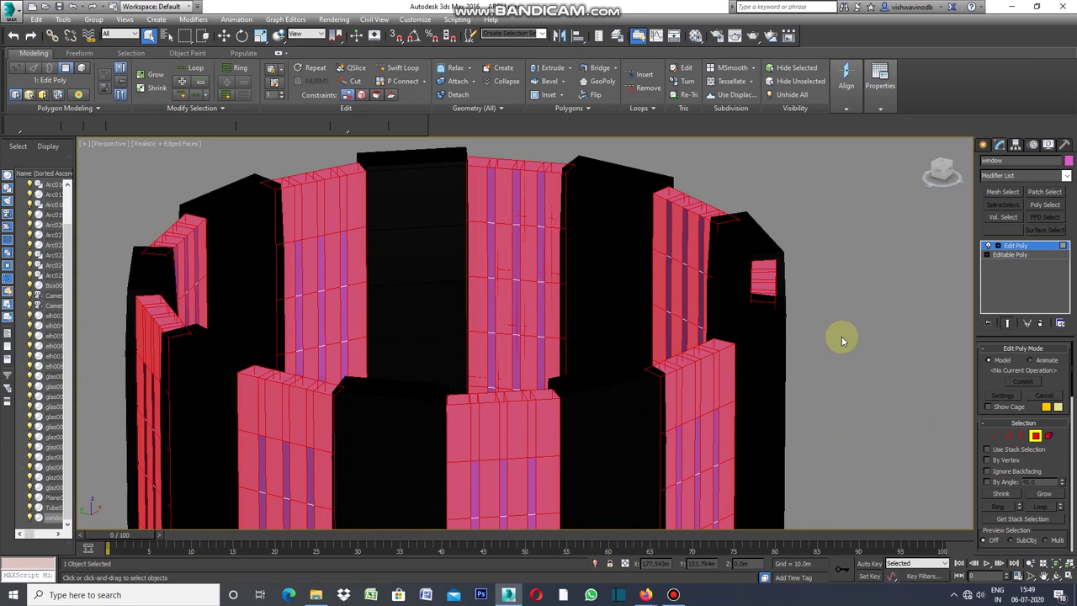
# Detach the selected pane faces as a new object named glaz.
pyautogui.scroll(-5, 1043, 420)
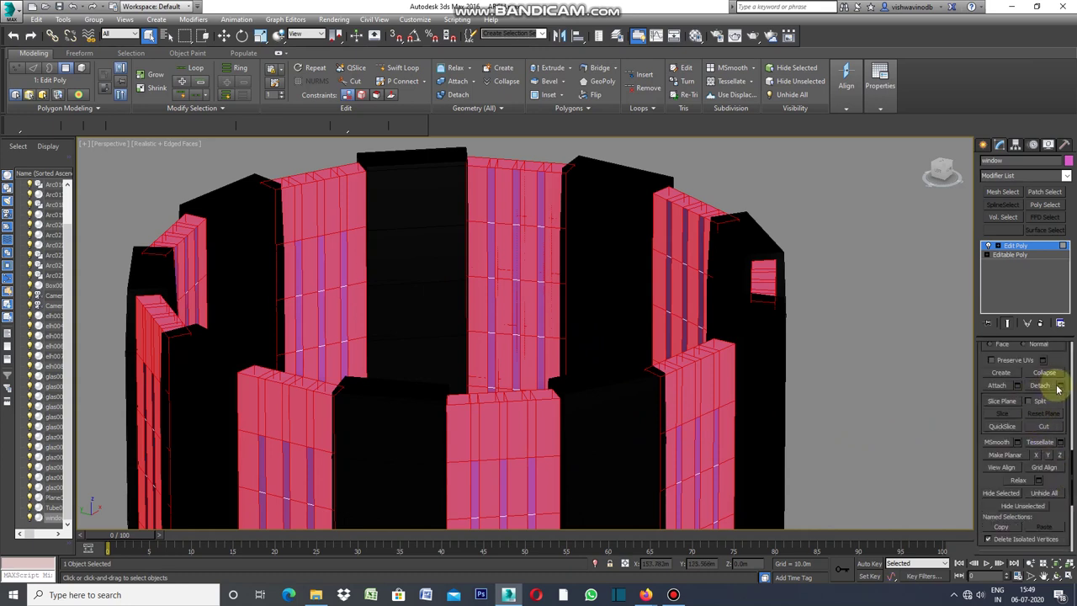
pyautogui.click(1059, 387)
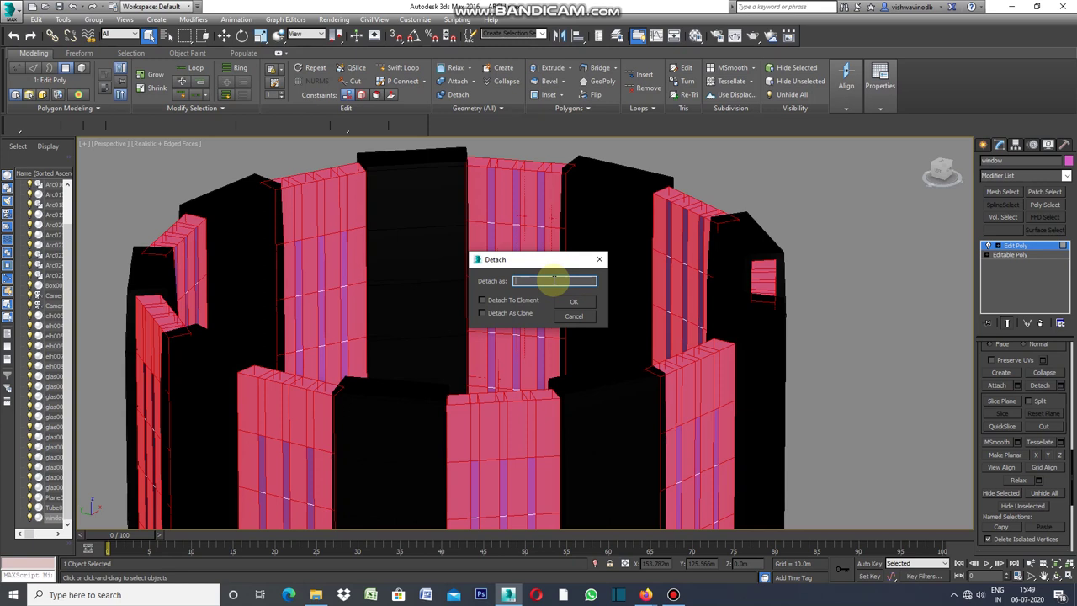
pyautogui.write('glaz')
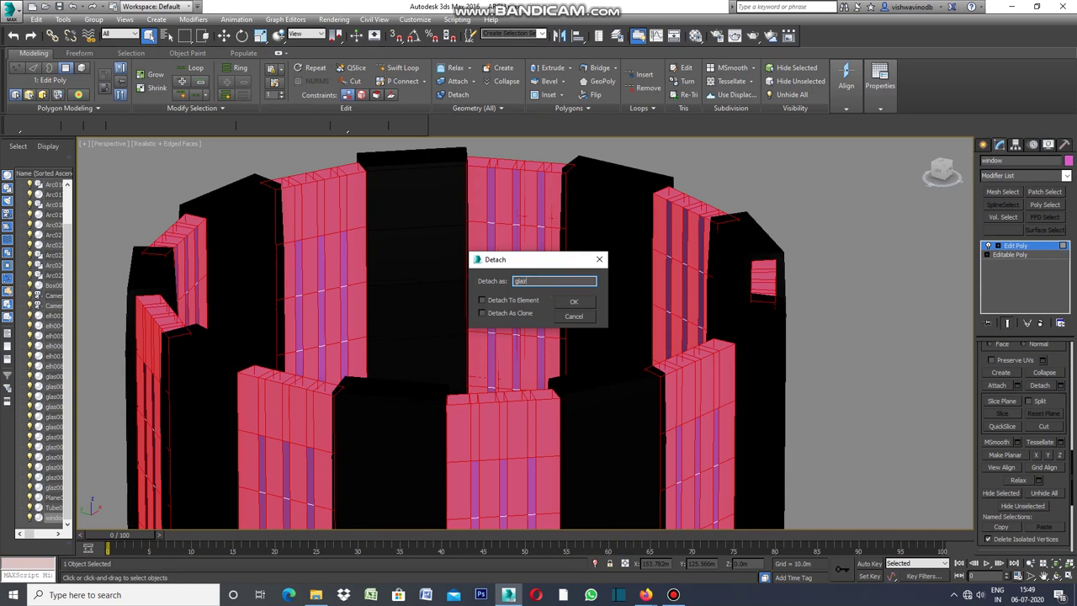
pyautogui.click(573, 303)
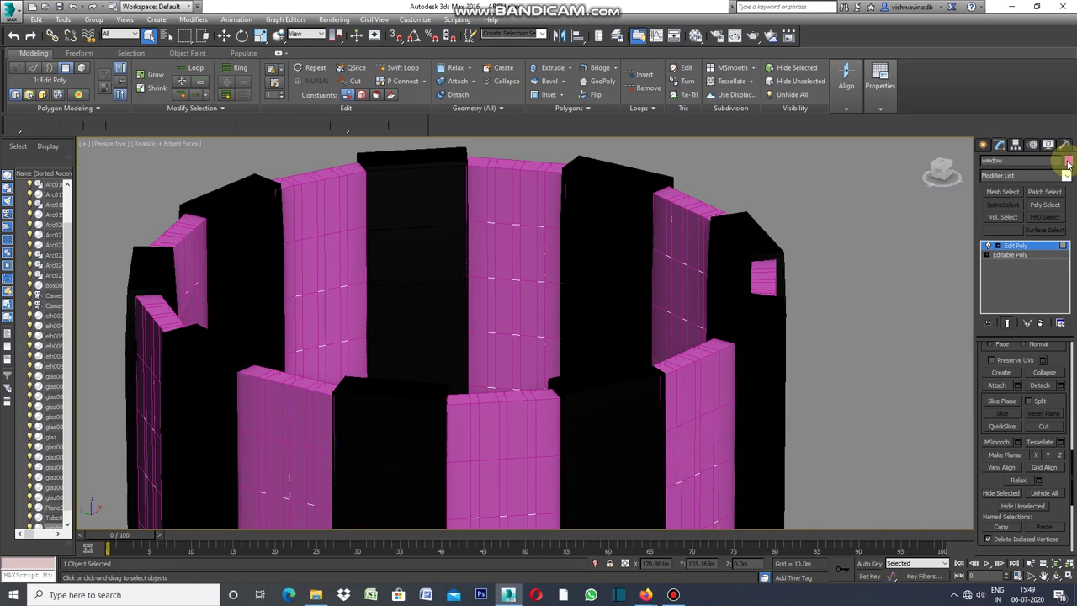
# Set the window object's colour to black and pan the view up the tower.
pyautogui.click(1067, 162)
pyautogui.click(773, 339)
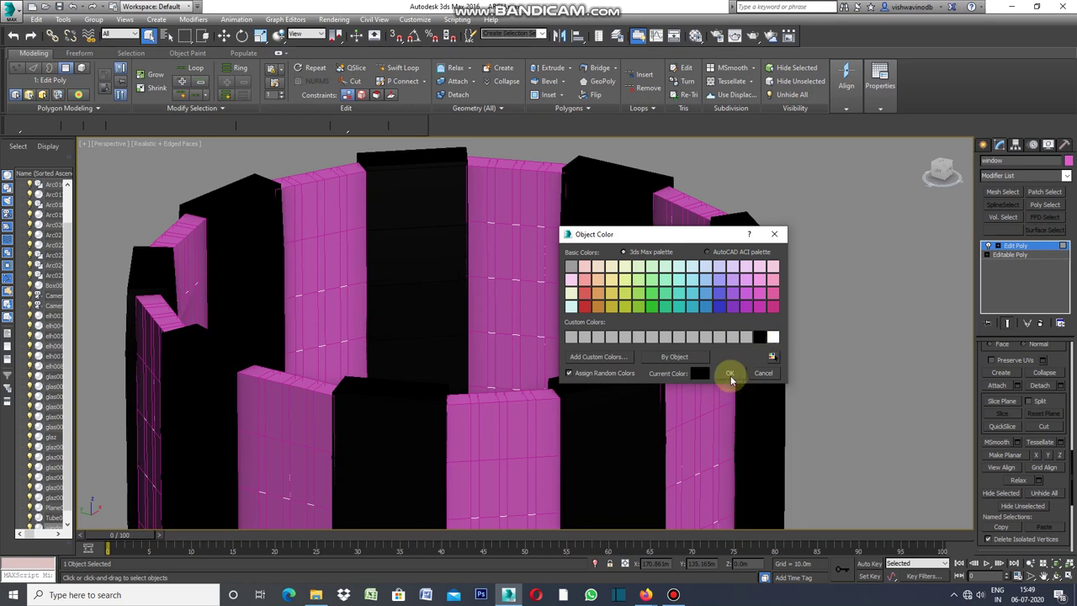
pyautogui.click(729, 372)
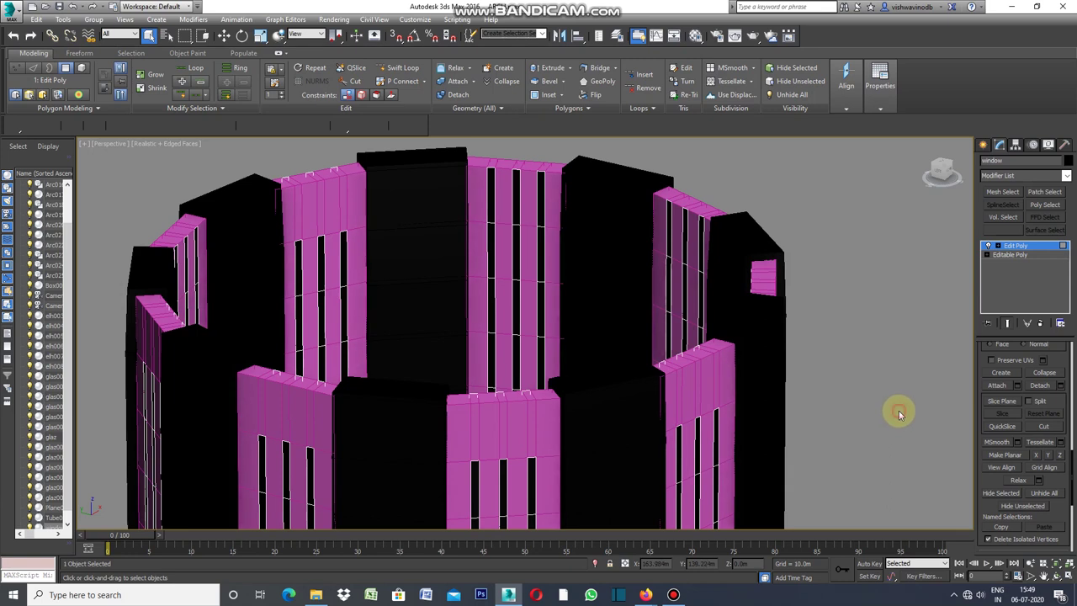
pyautogui.click(1044, 575)
pyautogui.moveTo(858, 526); pyautogui.dragTo(839, 462)
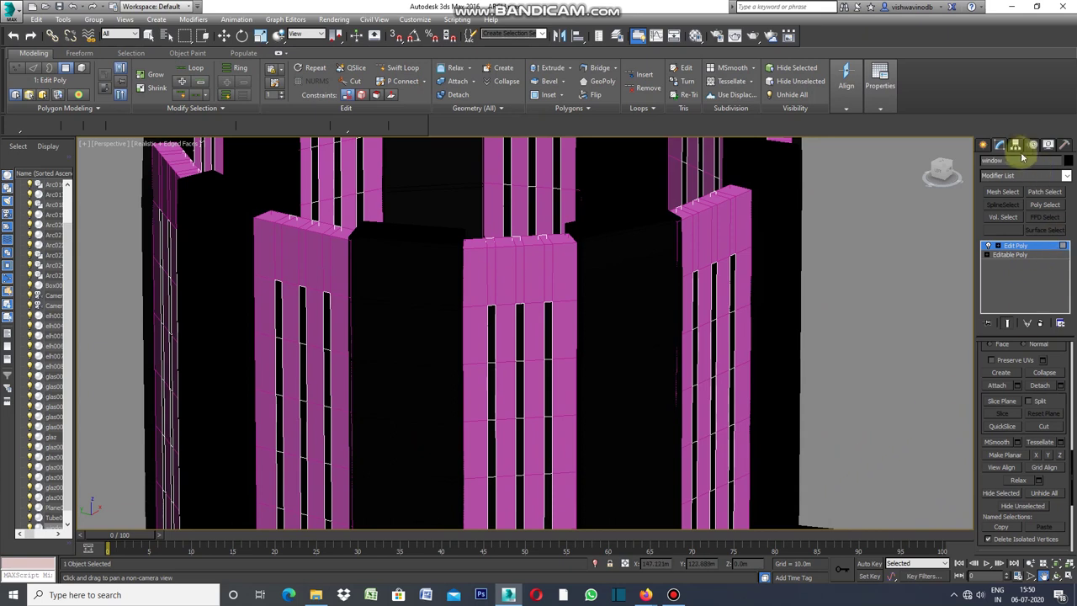
pyautogui.click(1066, 175)
pyautogui.moveTo(1068, 202); pyautogui.dragTo(1067, 437)
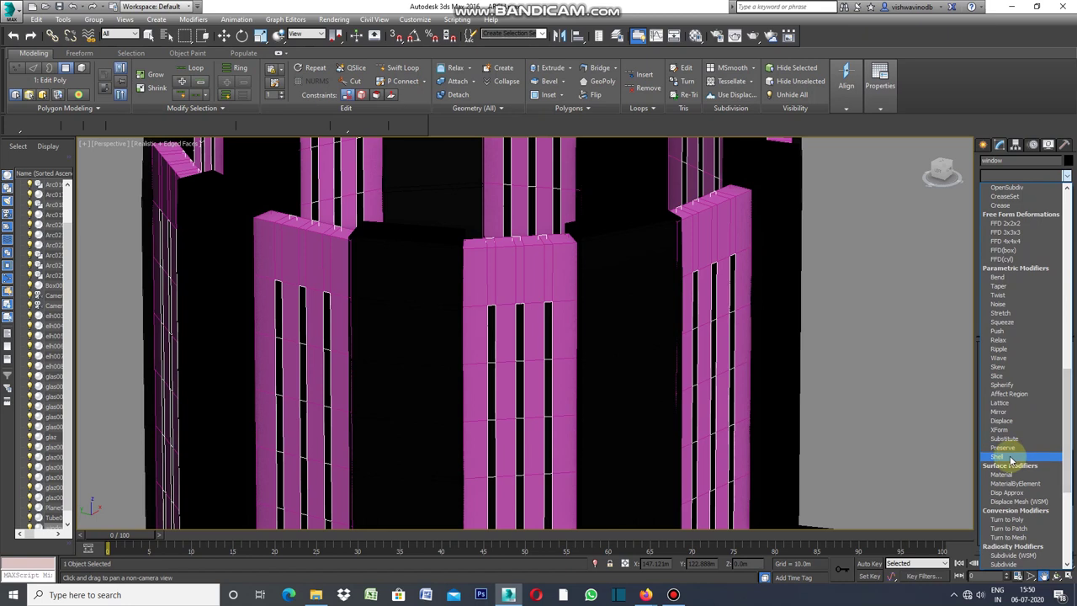
# Add a Shell modifier above Edit Poly on the Plane001 window strips.
pyautogui.click(1009, 456)
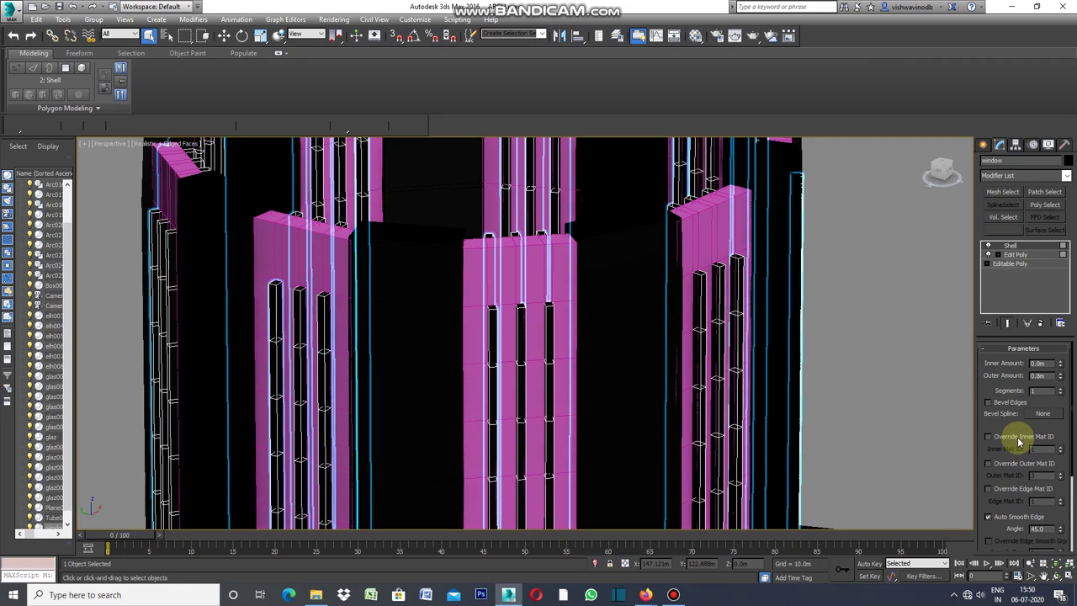
pyautogui.click(934, 385)
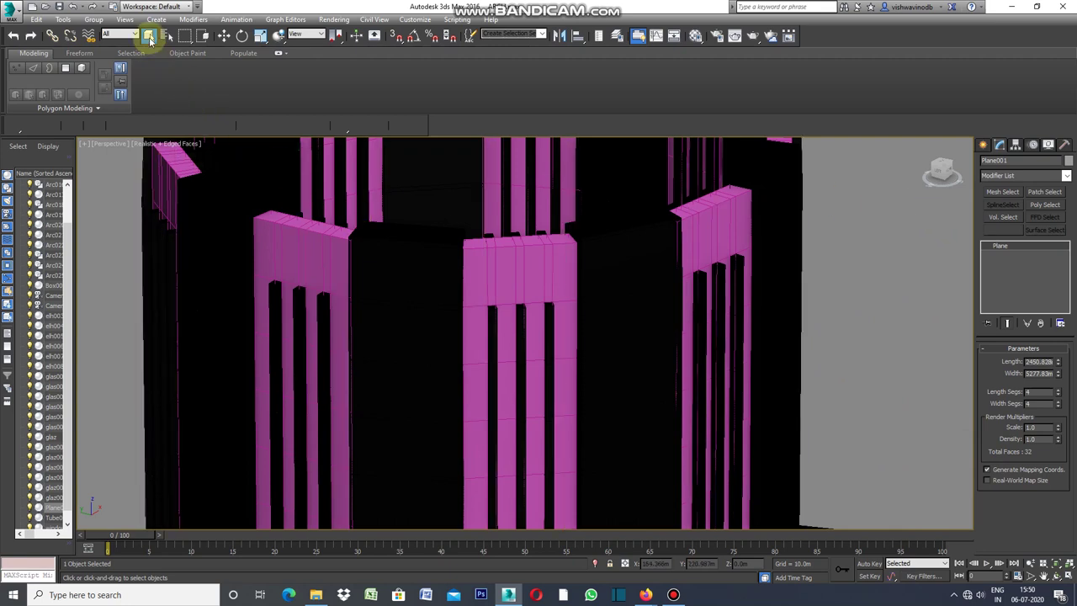
# Select the glaz object and enter Polygon level with all 2430 polygons selected.
pyautogui.click(567, 328)
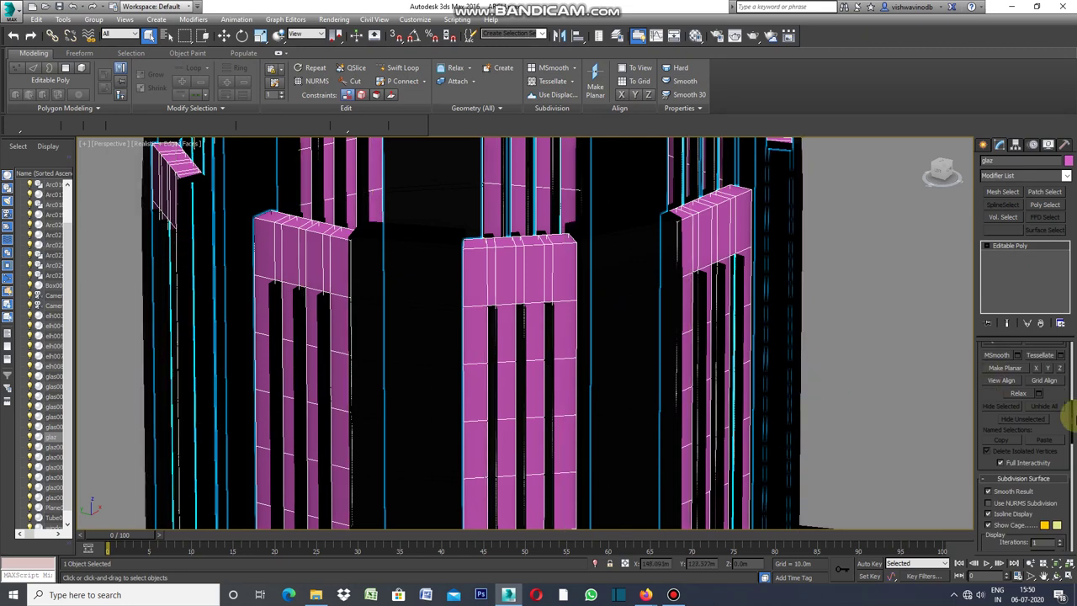
pyautogui.moveTo(1074, 414); pyautogui.dragTo(1074, 345)
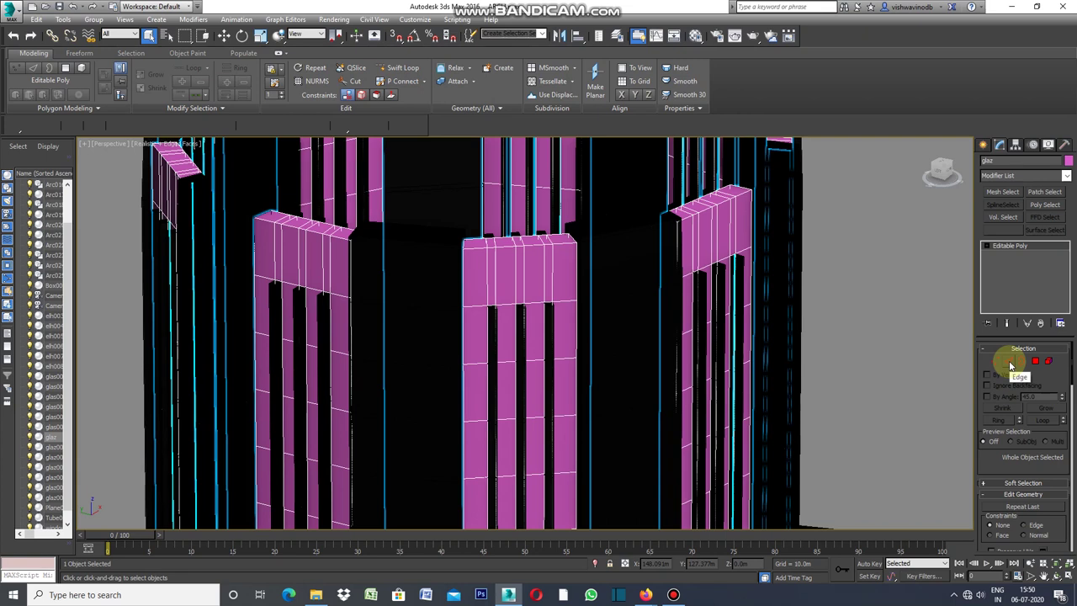
pyautogui.click(1009, 362)
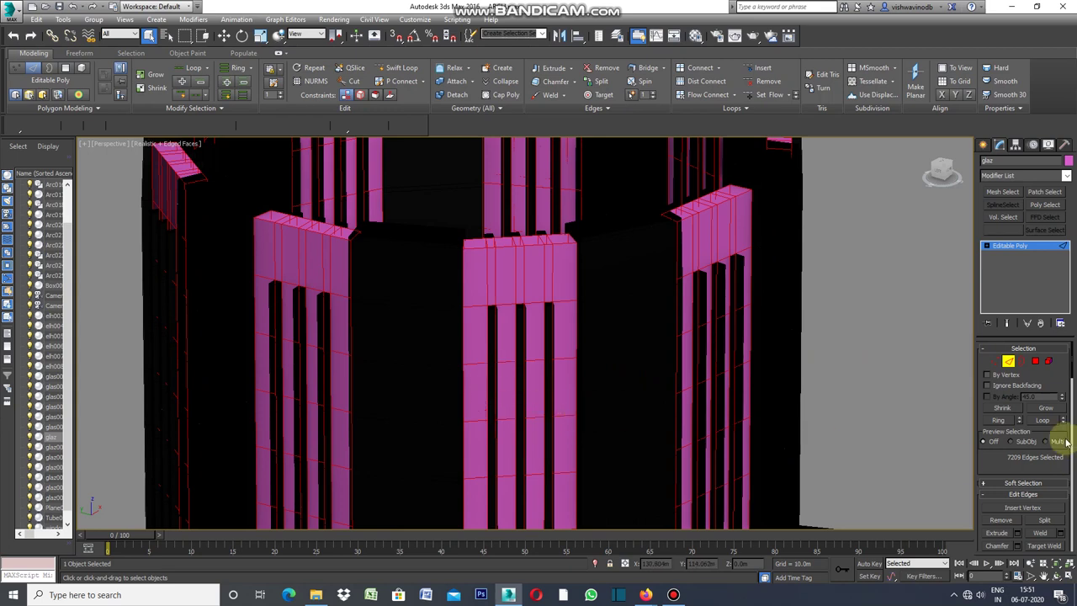
pyautogui.click(1034, 362)
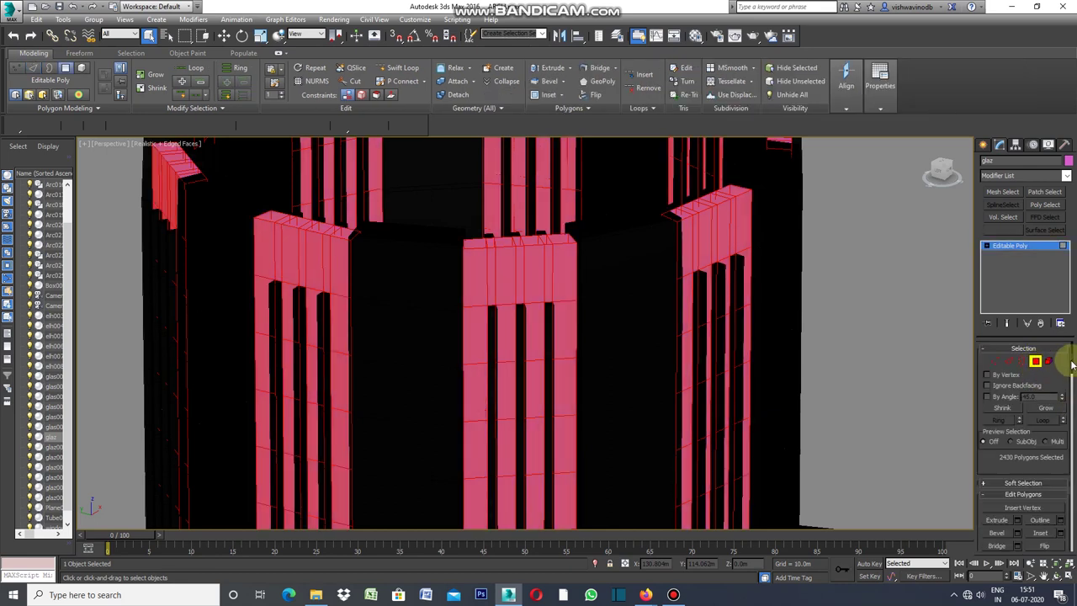
pyautogui.moveTo(1073, 364); pyautogui.dragTo(1073, 395)
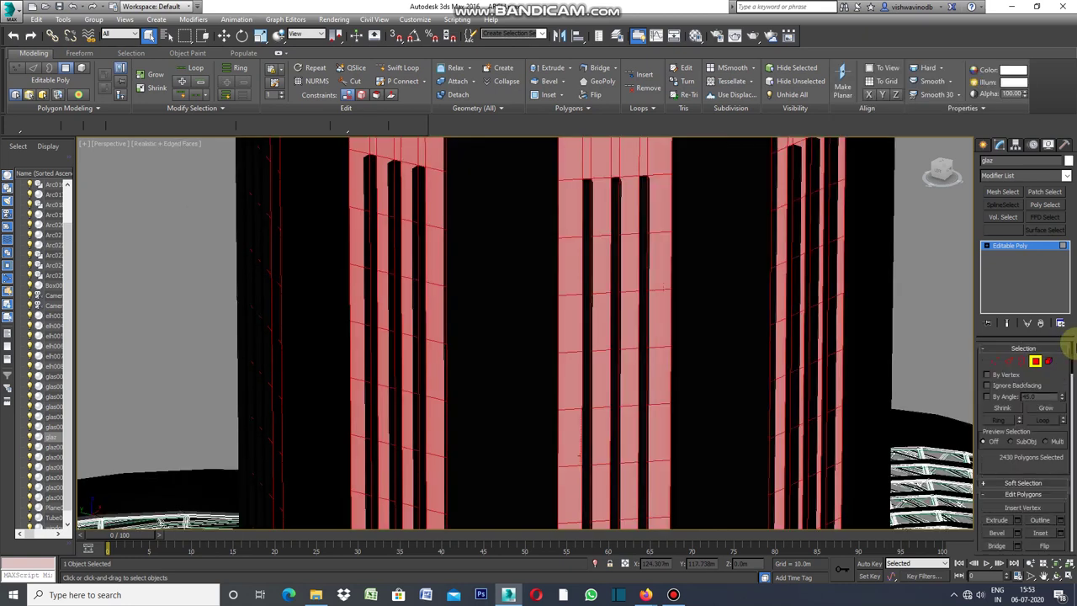
pyautogui.moveTo(1070, 346); pyautogui.dragTo(1071, 371)
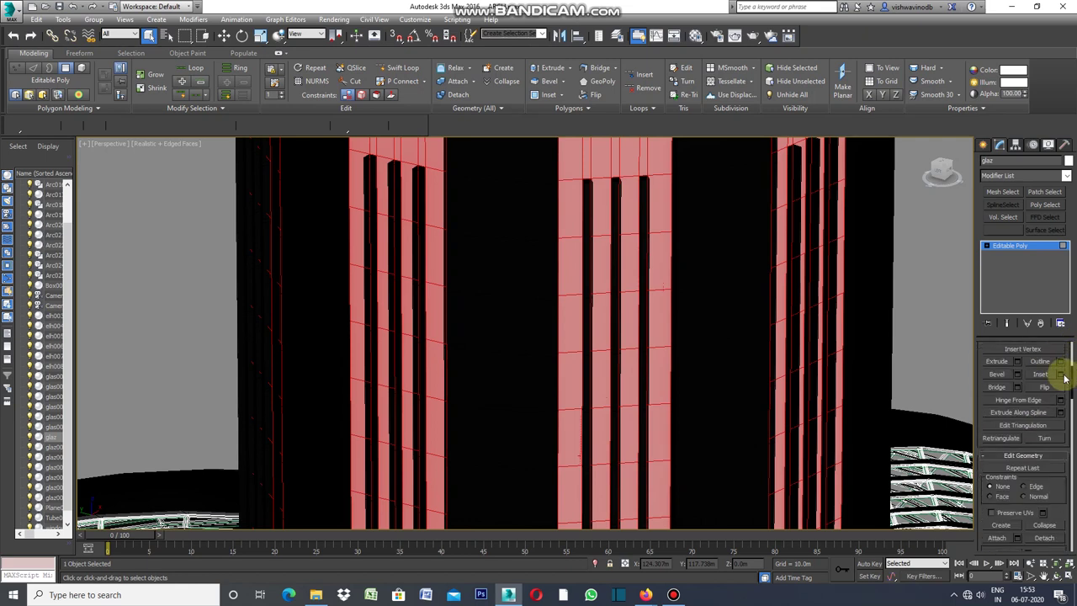
# Inset the selected glaz polygons by 0.2m to leave thin frame borders.
pyautogui.click(1062, 376)
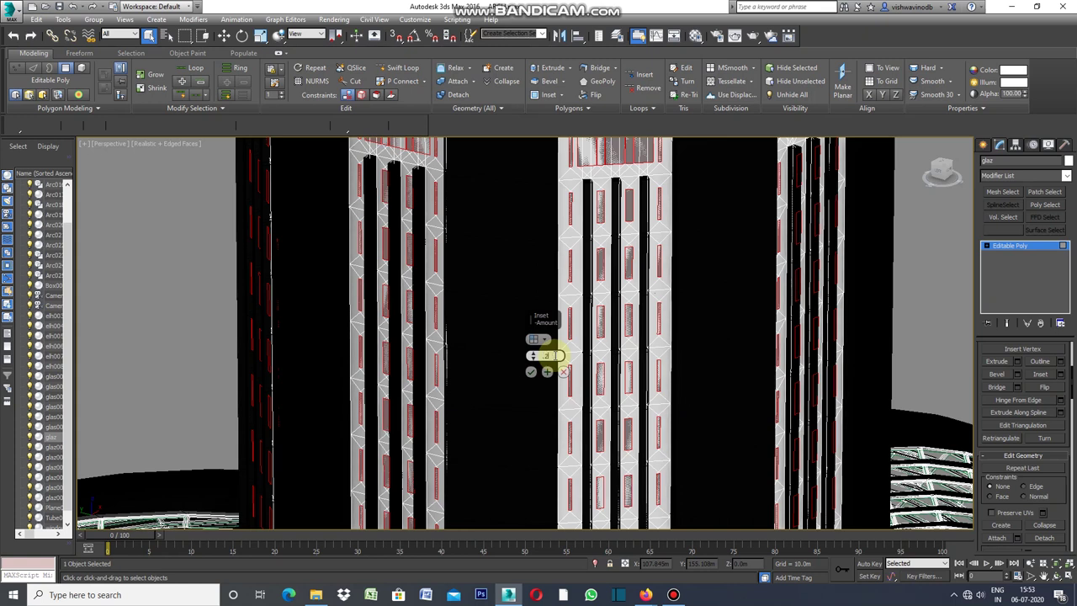
pyautogui.press('Return')
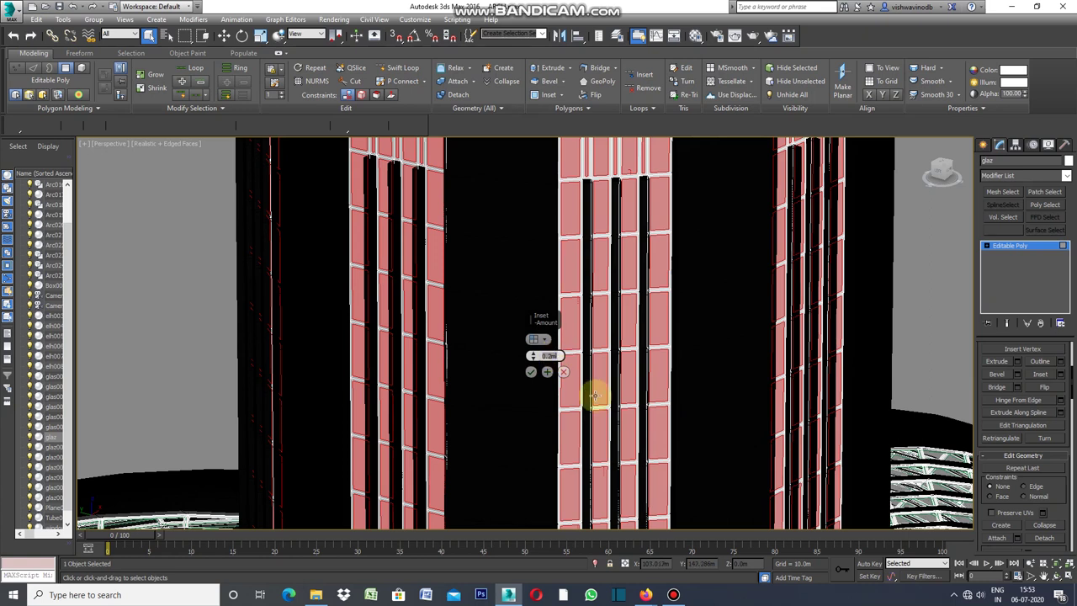
pyautogui.click(532, 373)
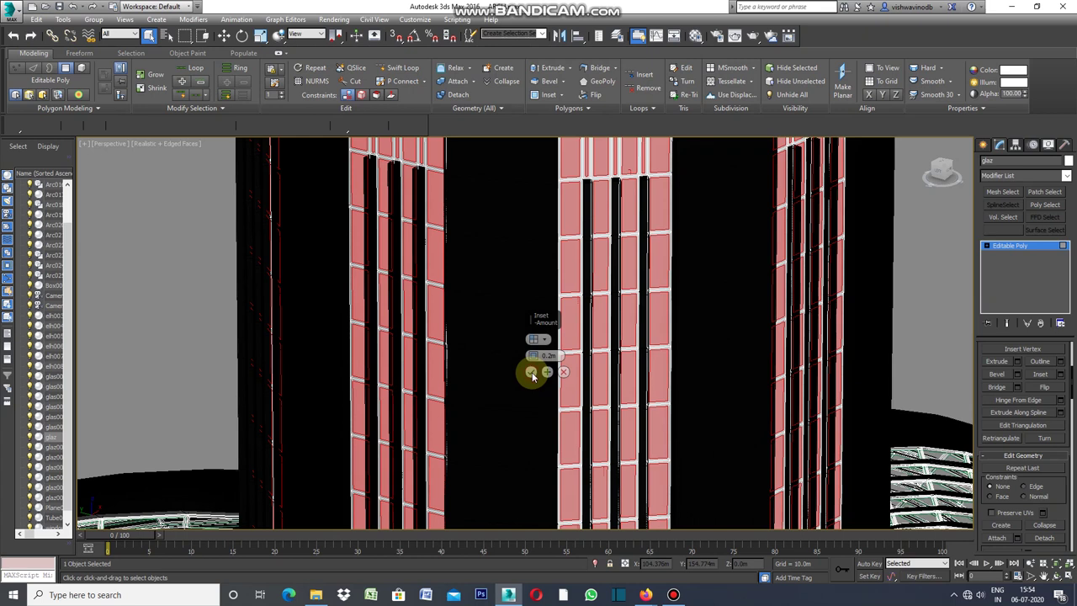
pyautogui.click(532, 373)
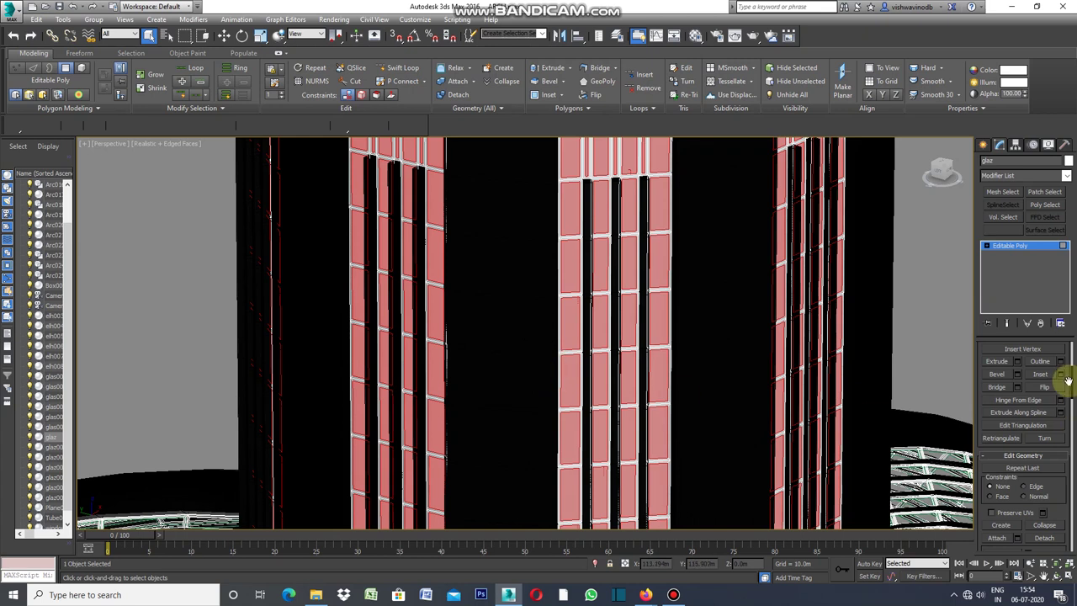
# Start detaching the inset glaz faces into a new object.
pyautogui.scroll(-2, 1073, 392)
pyautogui.scroll(-2, 1070, 395)
pyautogui.scroll(-2, 1060, 408)
pyautogui.click(1054, 413)
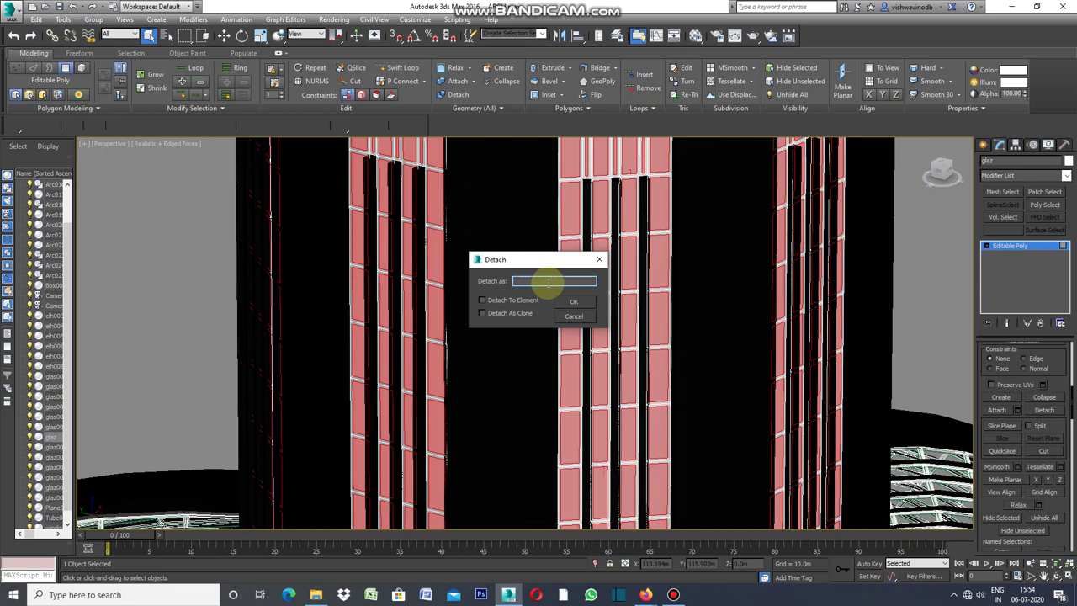
# Detach the inset faces as object gf and colour the glaz frames white.
pyautogui.write('gf')
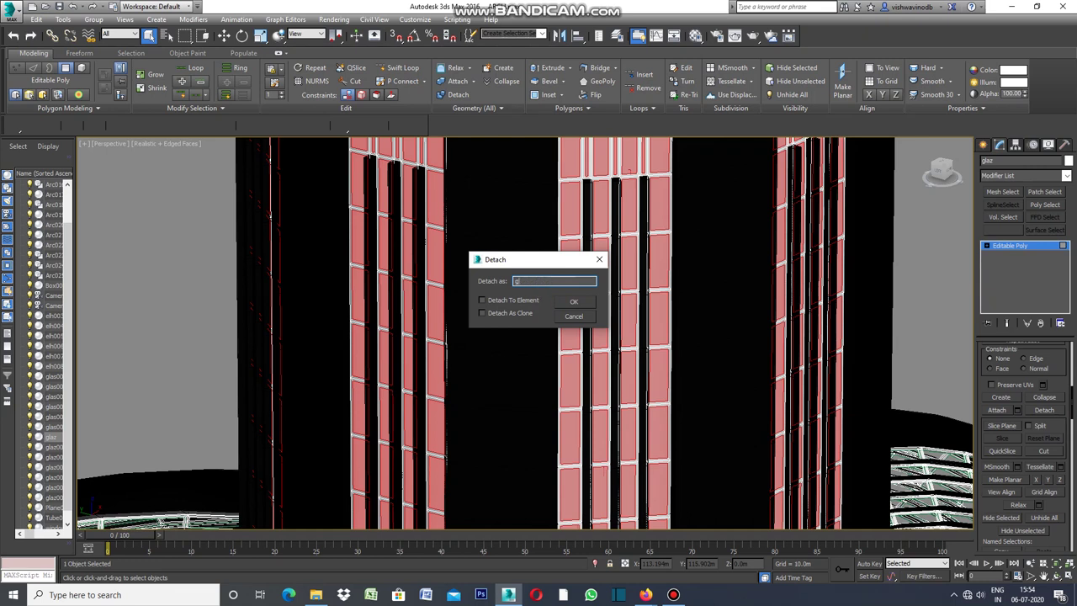
pyautogui.click(576, 301)
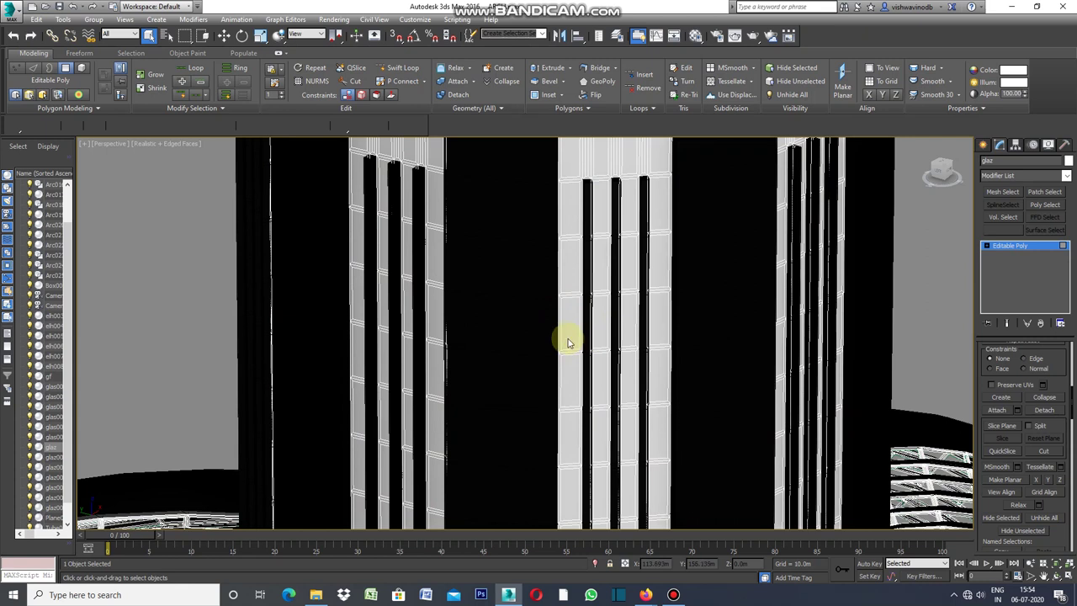
pyautogui.click(1069, 162)
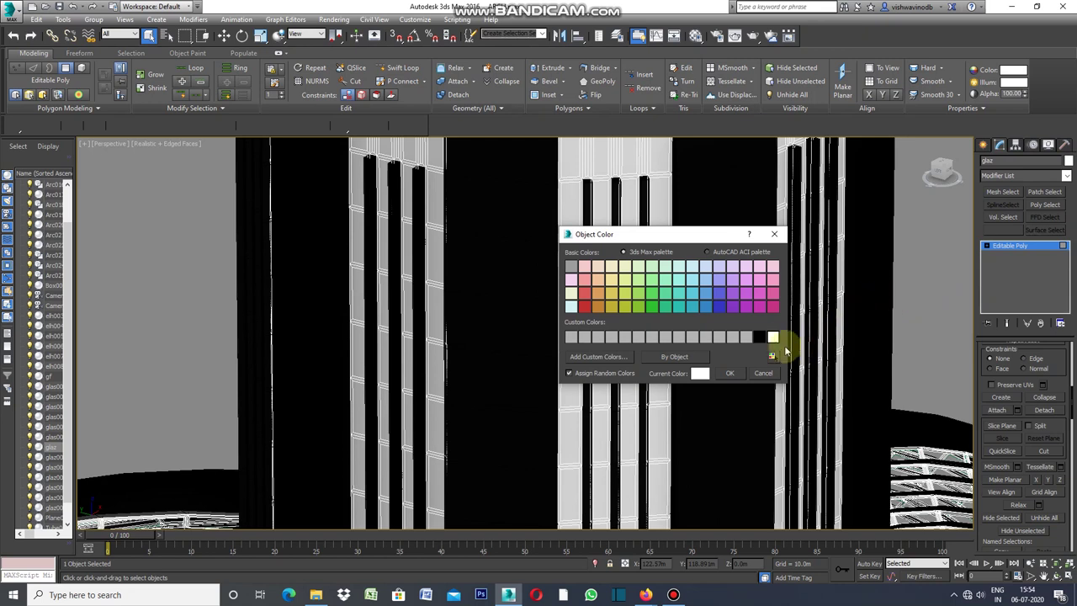
pyautogui.click(730, 374)
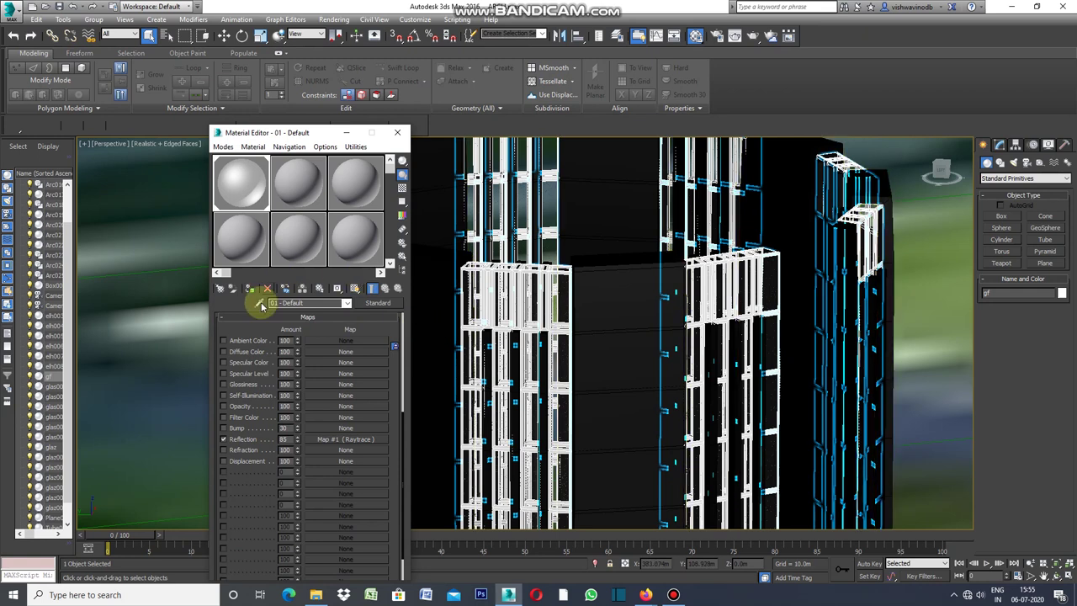
# Hide the Material Editor and add a Taper modifier to the four tower objects.
pyautogui.click(349, 136)
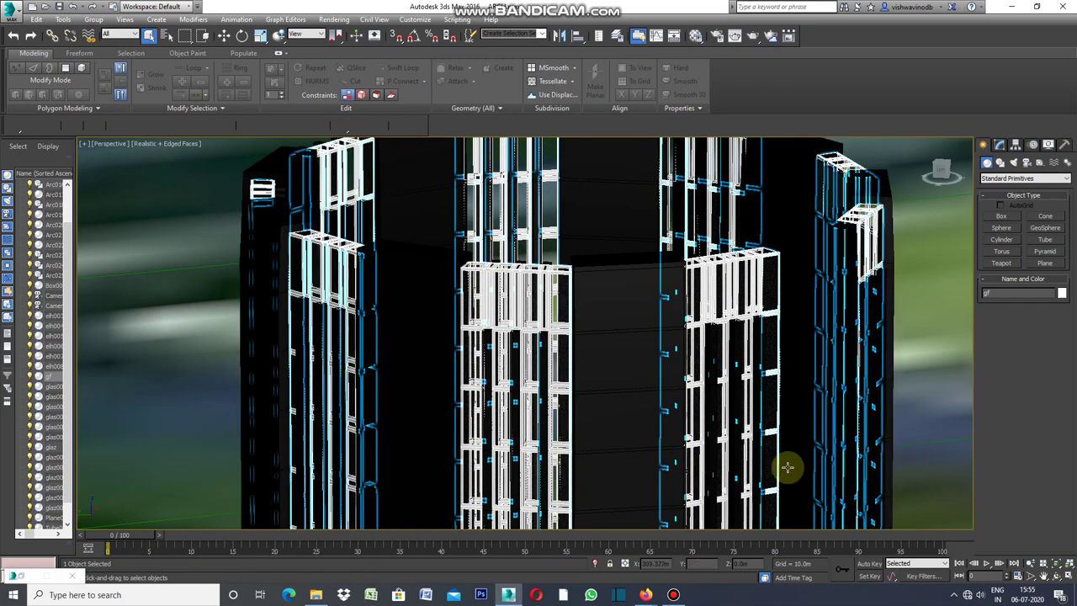
pyautogui.click(1052, 577)
pyautogui.moveTo(648, 331)
pyautogui.mouseDown()
pyautogui.moveTo(606, 328)
pyautogui.moveTo(644, 344)
pyautogui.moveTo(699, 337)
pyautogui.moveTo(686, 347)
pyautogui.moveTo(667, 335)
pyautogui.mouseUp()
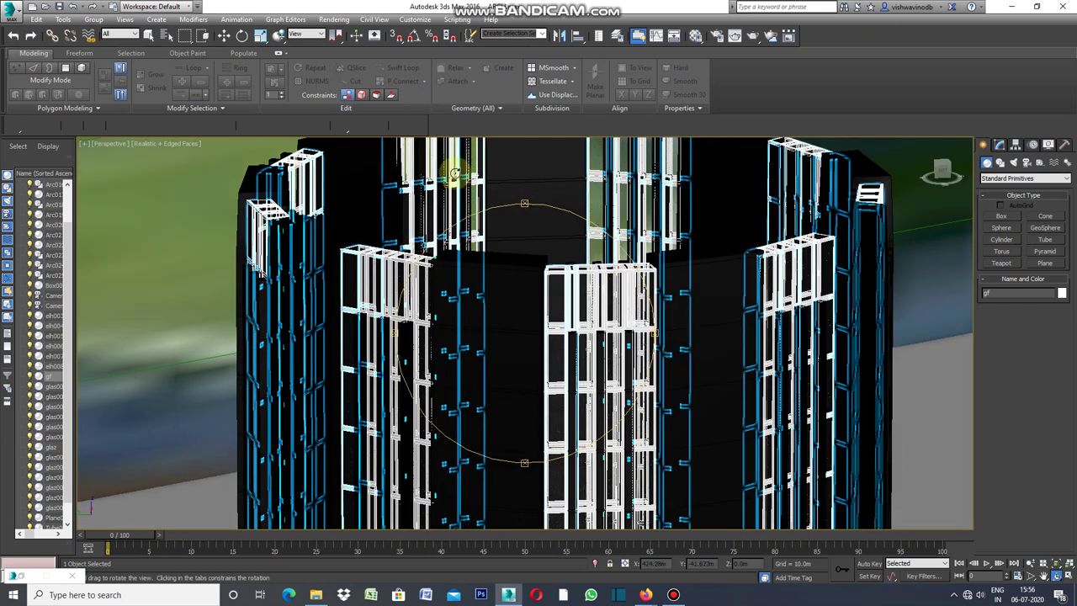
pyautogui.click(148, 35)
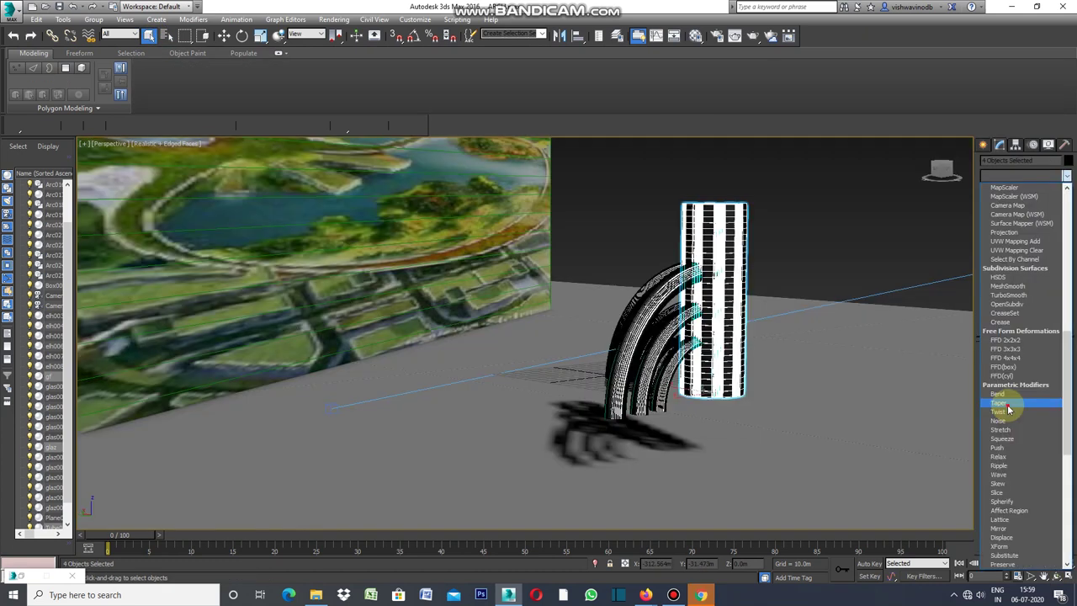
pyautogui.click(1008, 407)
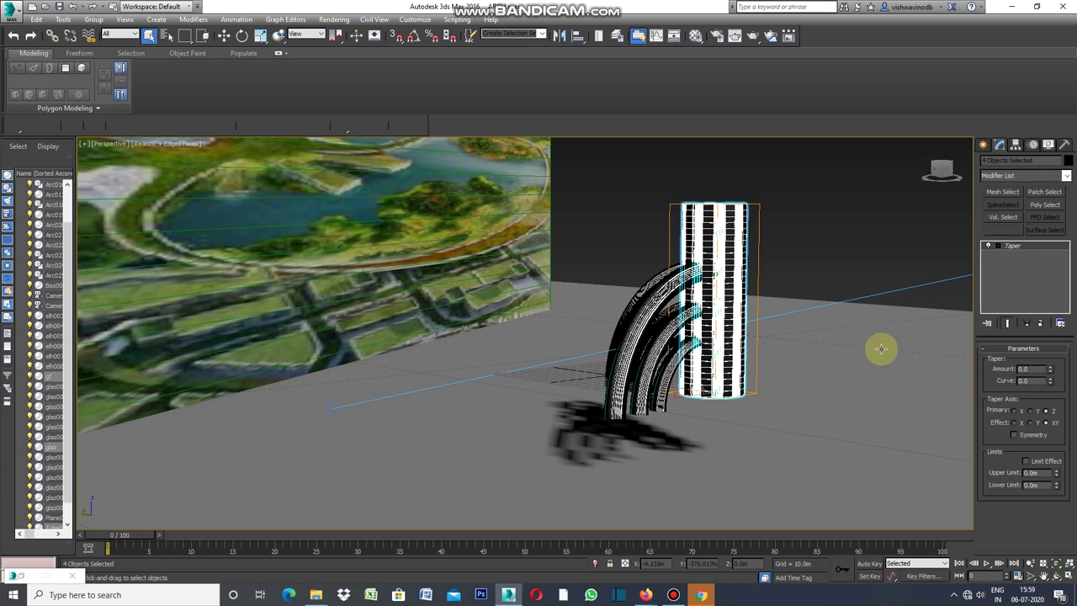
# Set the Taper Amount to 1.0 so the tower flares toward its top.
pyautogui.click(1030, 369)
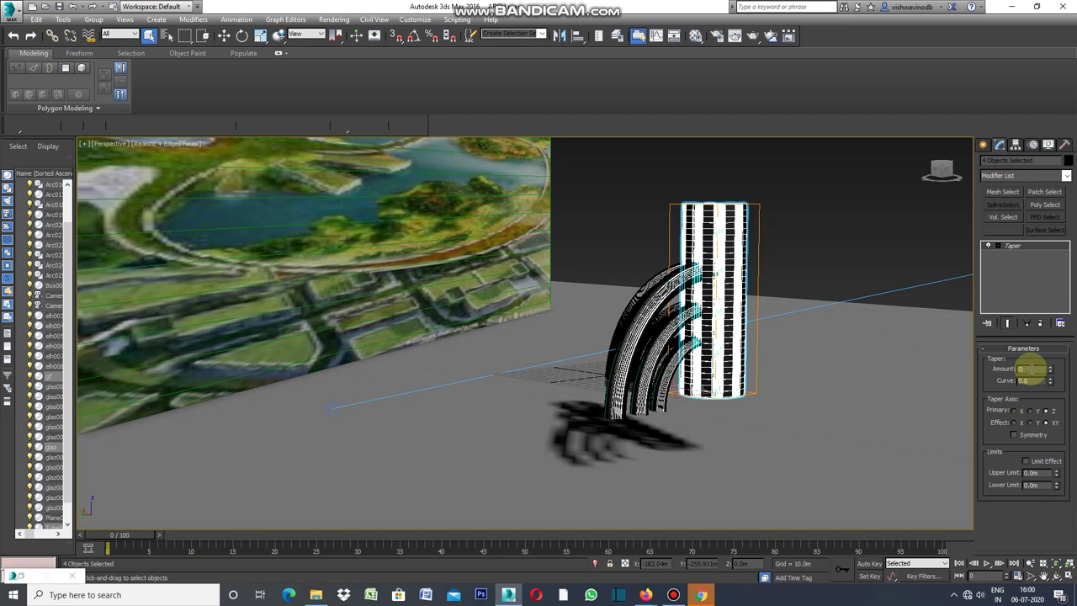
pyautogui.write('1')
pyautogui.press('Return')
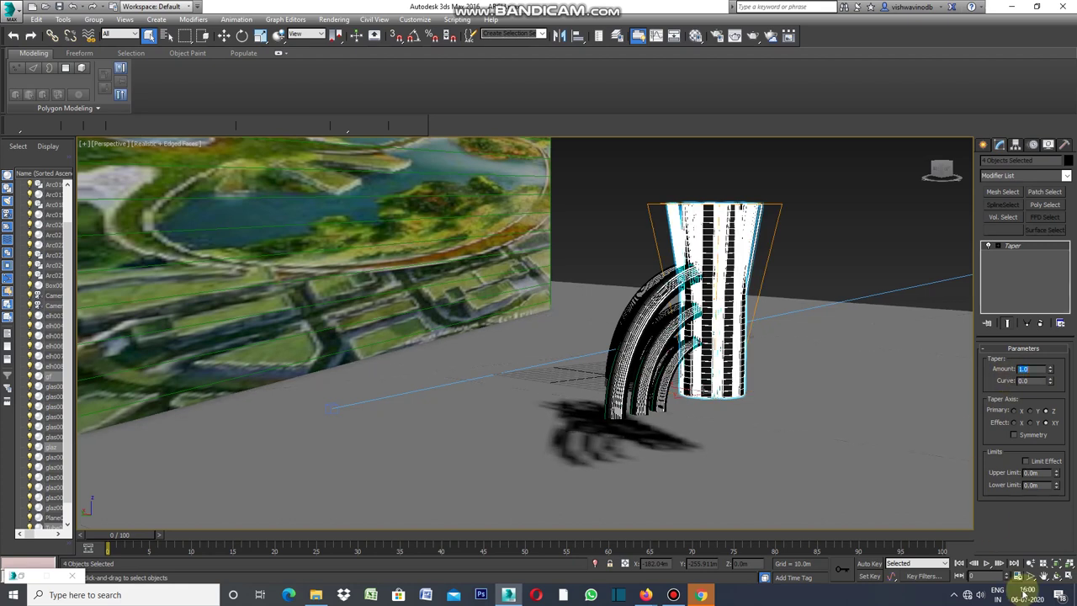
# Convert the podium base outline Curve001 to a NURBS curve.
pyautogui.click(1057, 577)
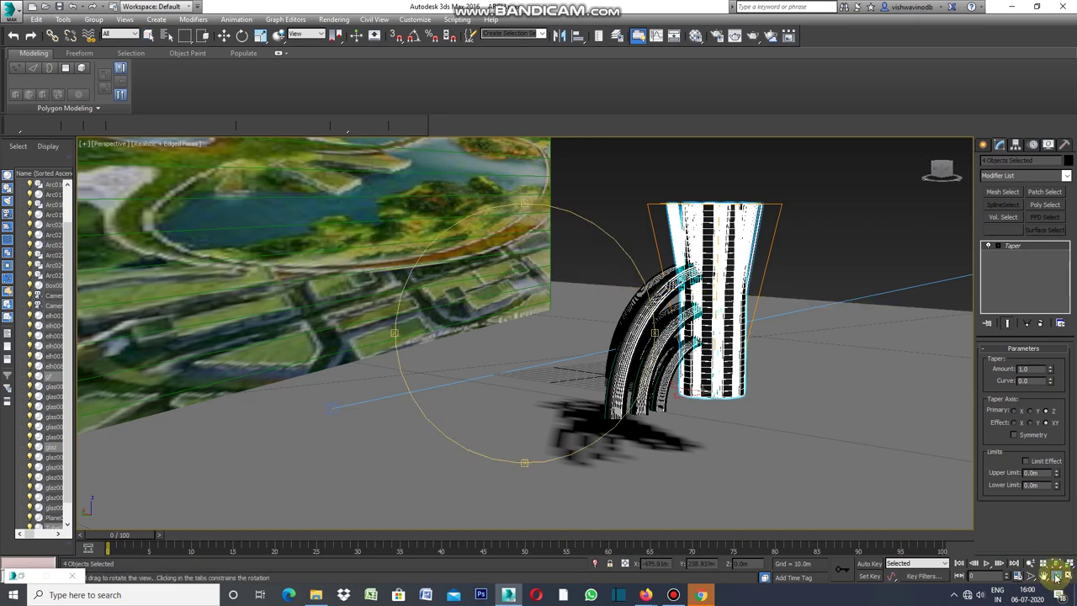
pyautogui.moveTo(654, 338); pyautogui.dragTo(488, 327)
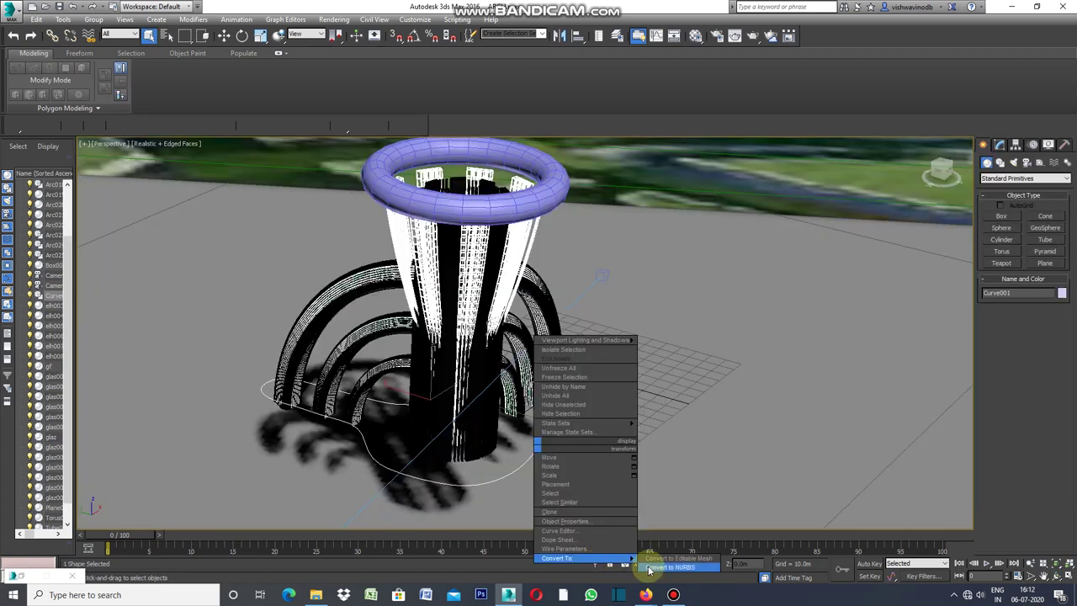
pyautogui.click(649, 568)
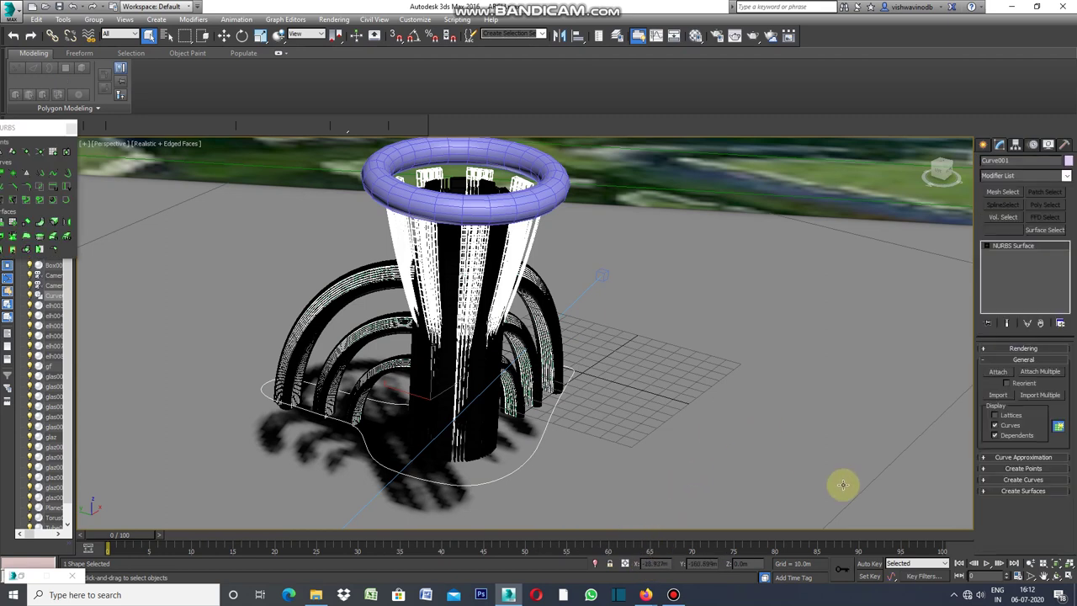
# Cap the closed base curve Curve001 with a NURBS surface.
pyautogui.click(1032, 492)
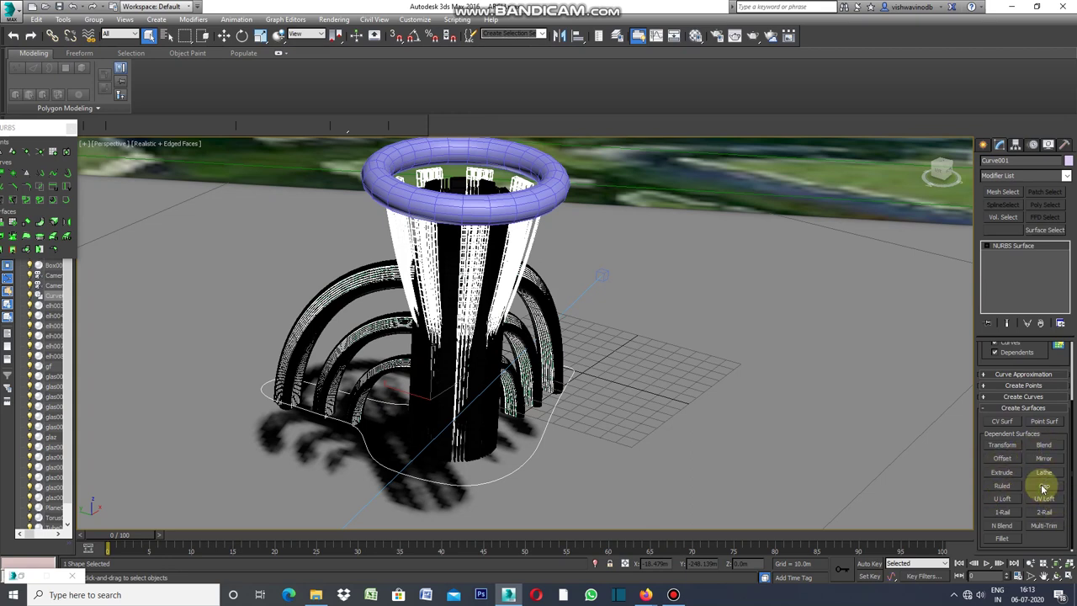
pyautogui.click(1043, 486)
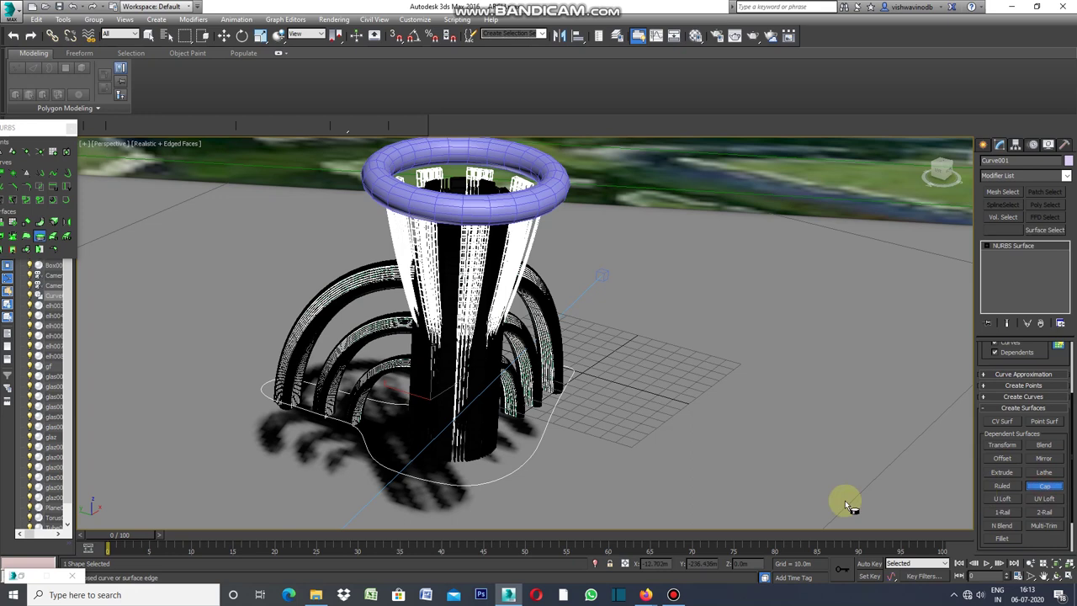
pyautogui.click(522, 467)
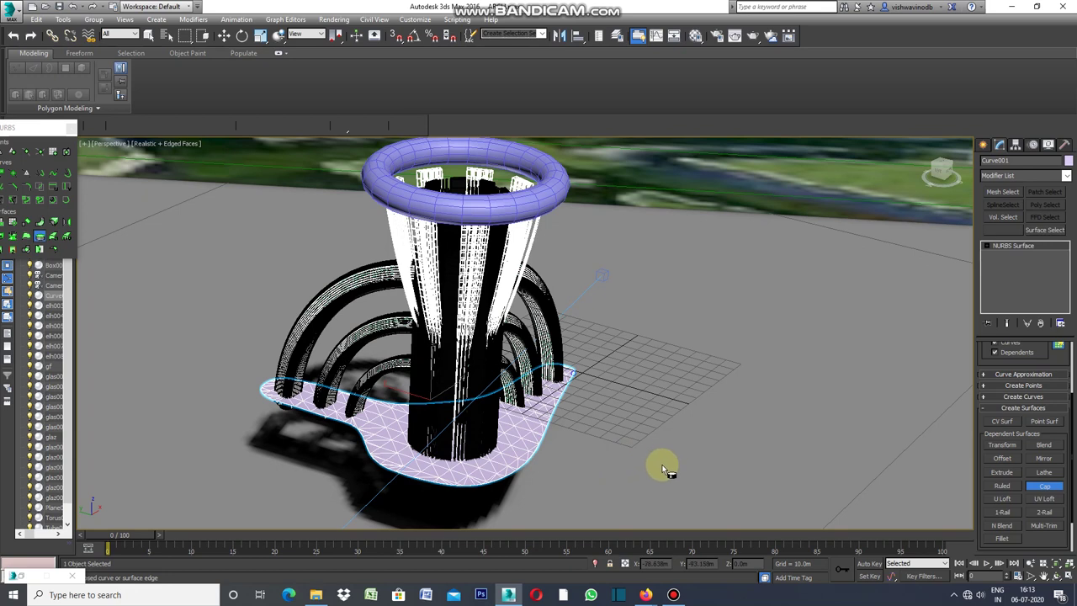
# Extrude the cap surface downward into a thick podium slab.
pyautogui.click(1002, 474)
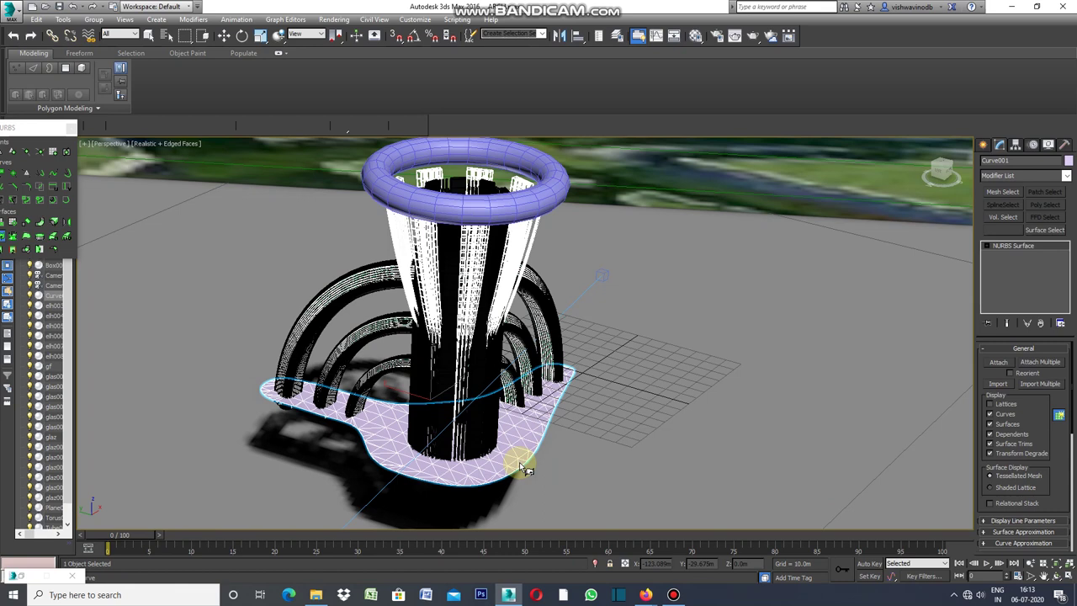
pyautogui.moveTo(524, 467)
pyautogui.mouseDown()
pyautogui.moveTo(517, 459)
pyautogui.moveTo(524, 490)
pyautogui.mouseUp()
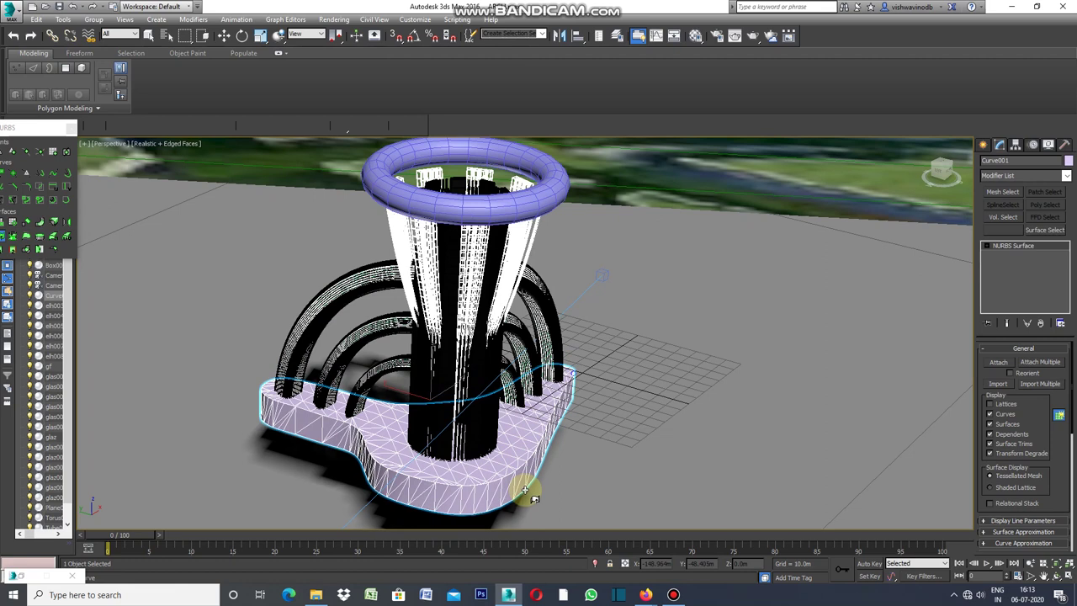
pyautogui.moveTo(524, 490); pyautogui.dragTo(528, 495)
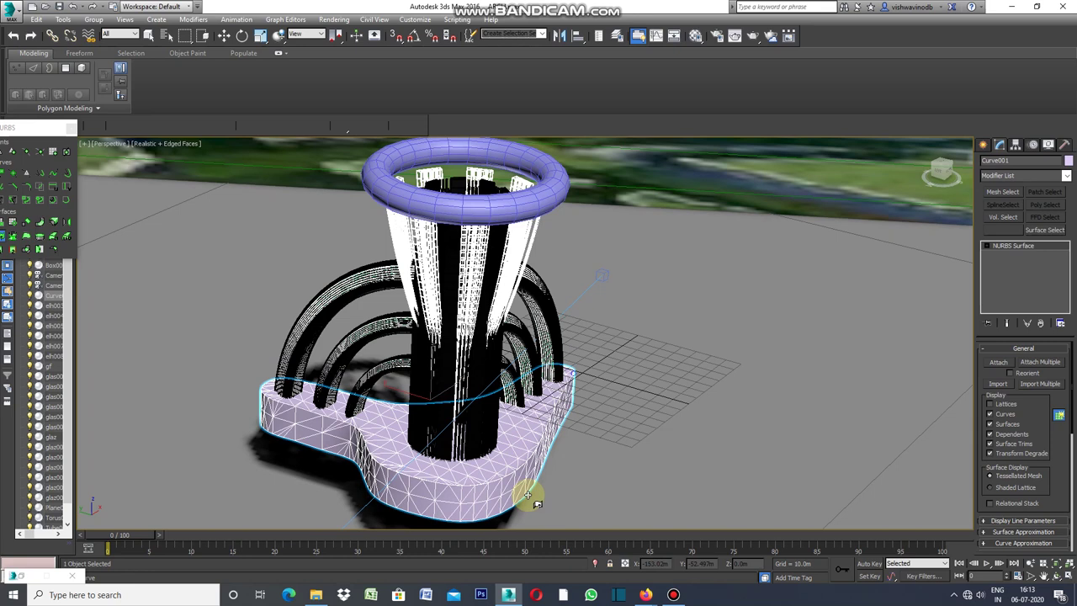
pyautogui.moveTo(527, 495); pyautogui.dragTo(529, 498)
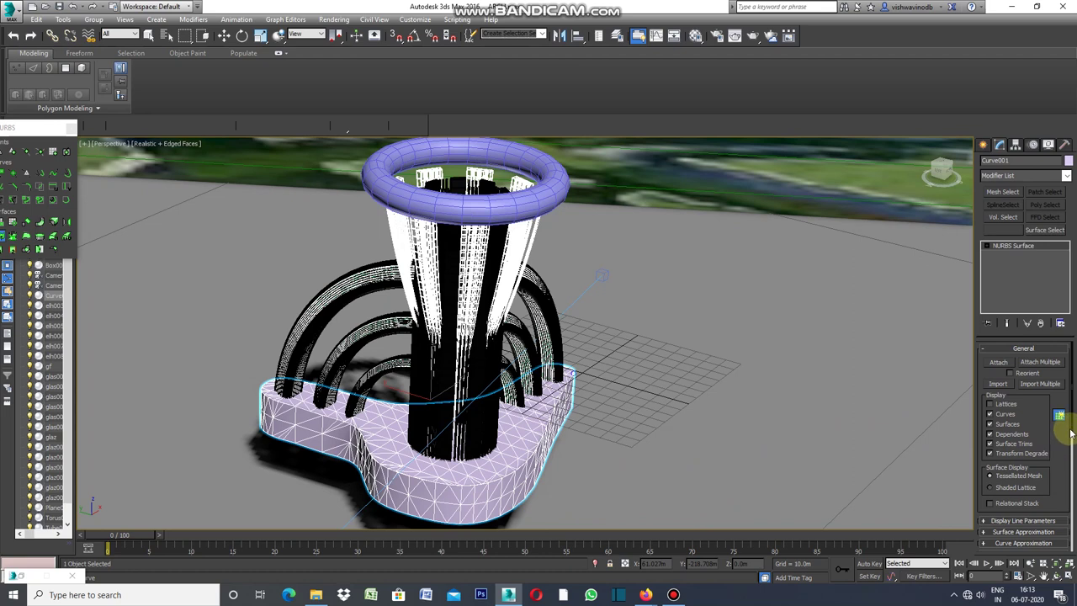
pyautogui.moveTo(1074, 428); pyautogui.dragTo(1073, 504)
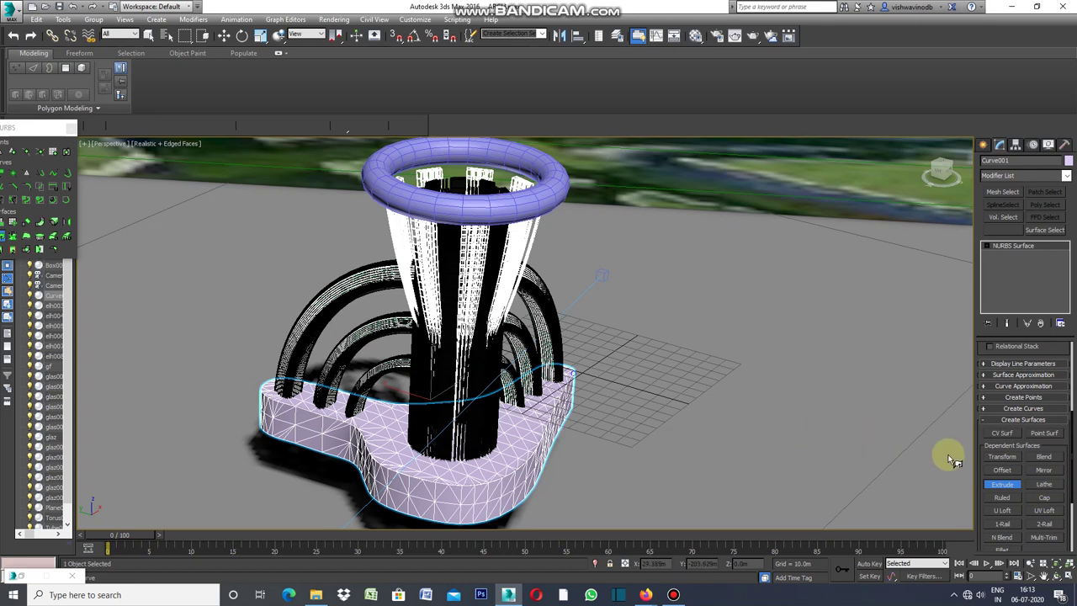
# Offset the base surface upward to complete the podium.
pyautogui.click(1006, 472)
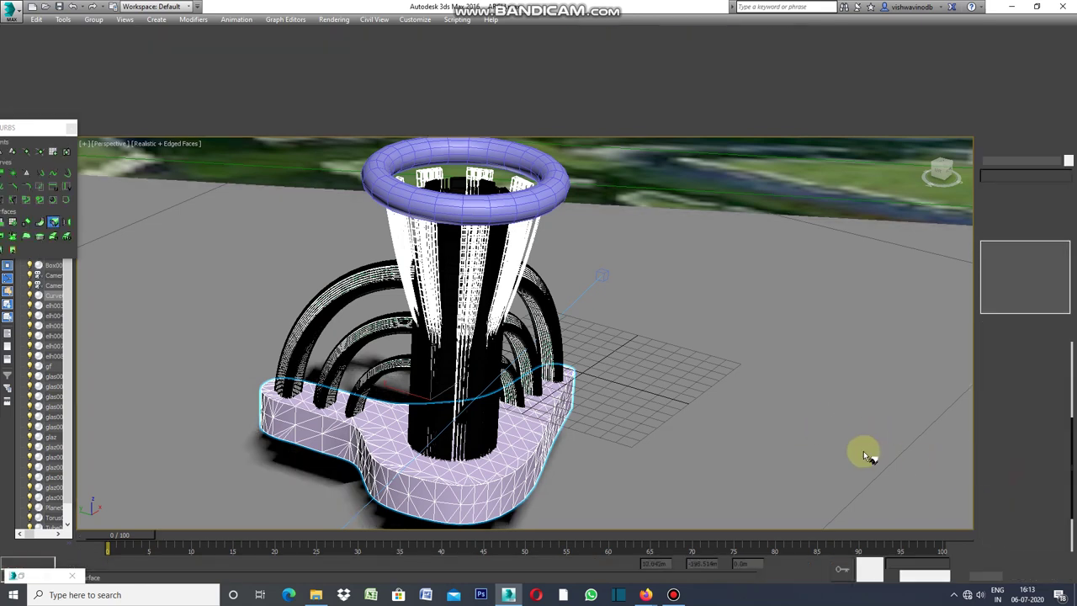
pyautogui.moveTo(534, 443)
pyautogui.mouseDown()
pyautogui.moveTo(540, 454)
pyautogui.moveTo(540, 408)
pyautogui.mouseUp()
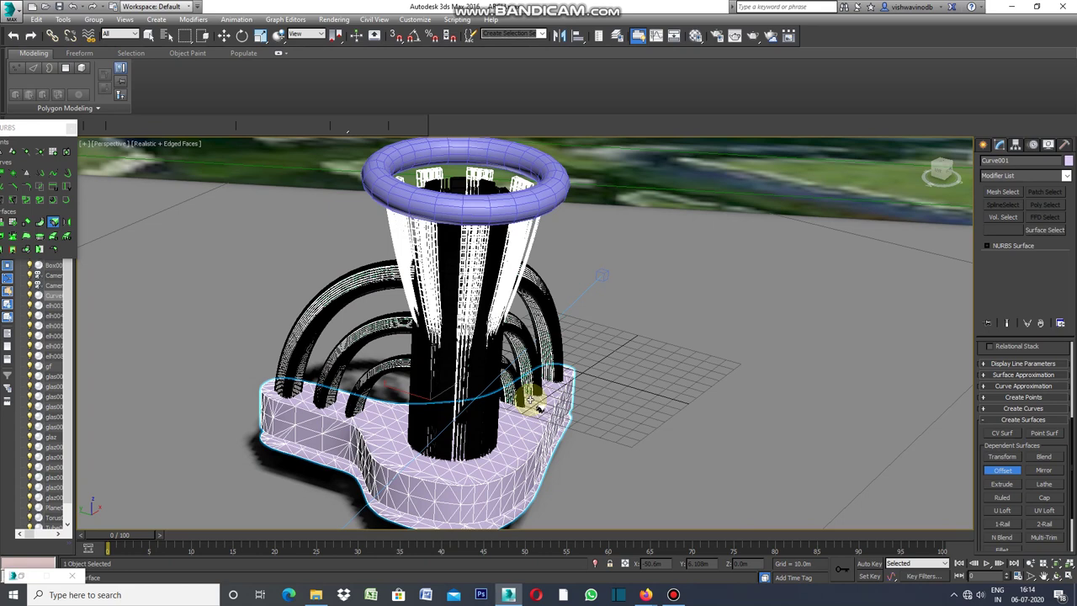
pyautogui.click(1066, 175)
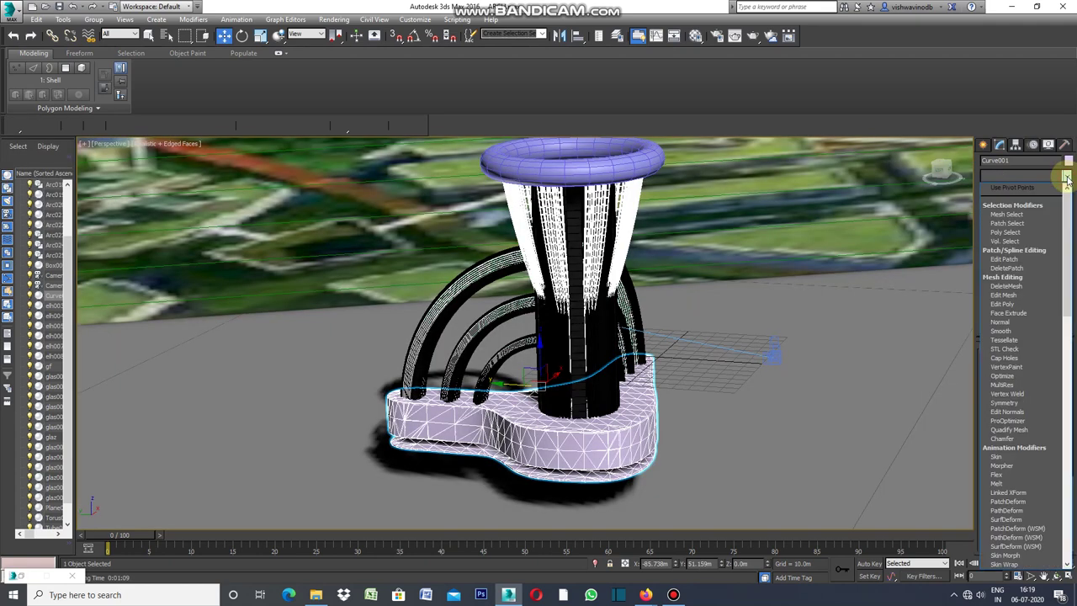
# Add Shell and Edit Poly to the podium and select all its polygons.
pyautogui.click(1015, 307)
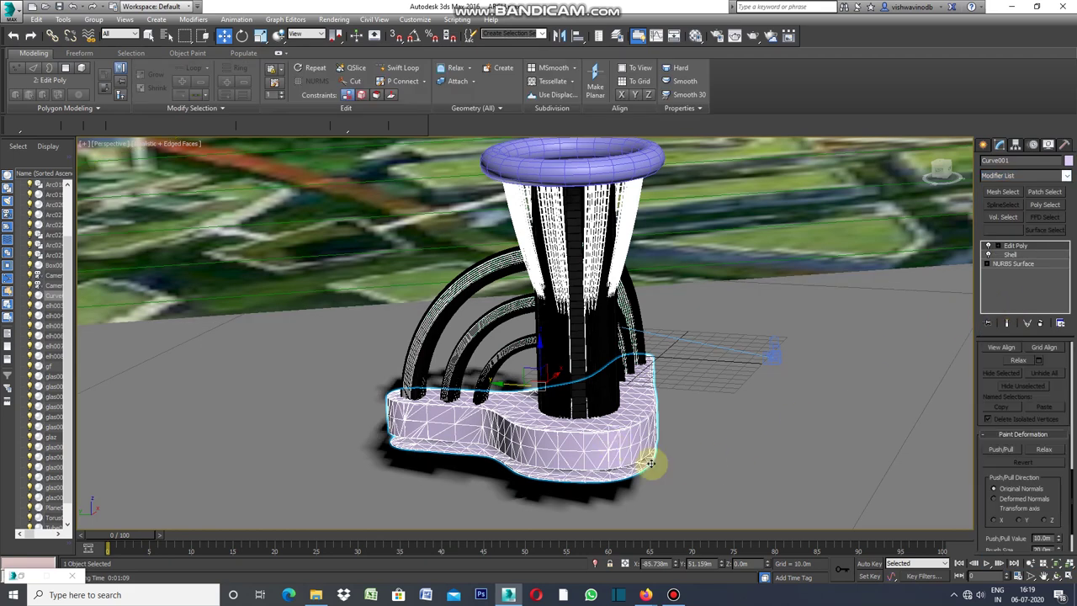
pyautogui.moveTo(1072, 477); pyautogui.dragTo(1073, 360)
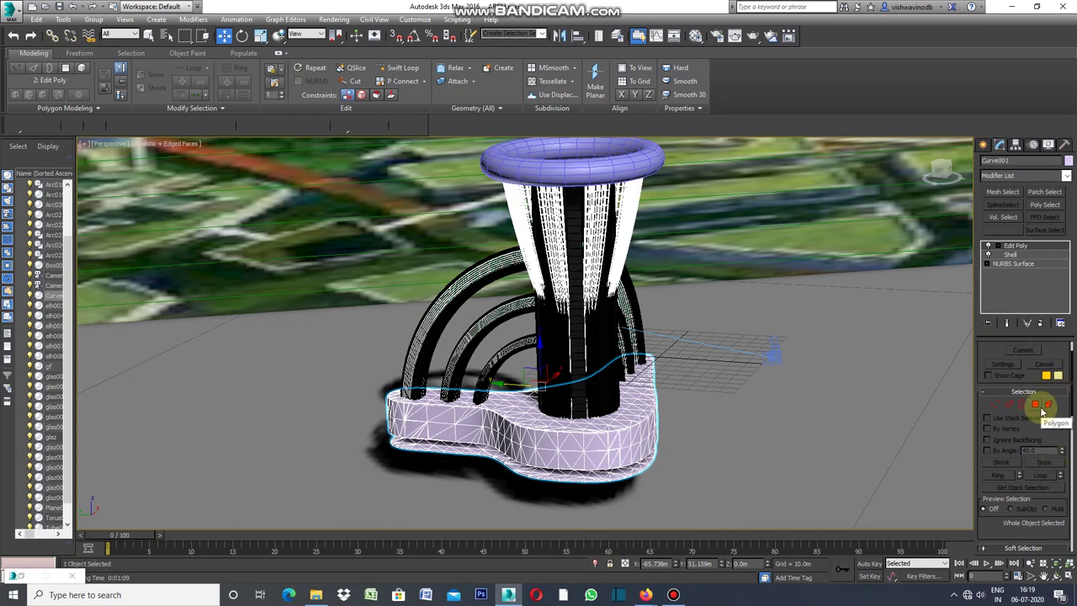
pyautogui.click(1037, 407)
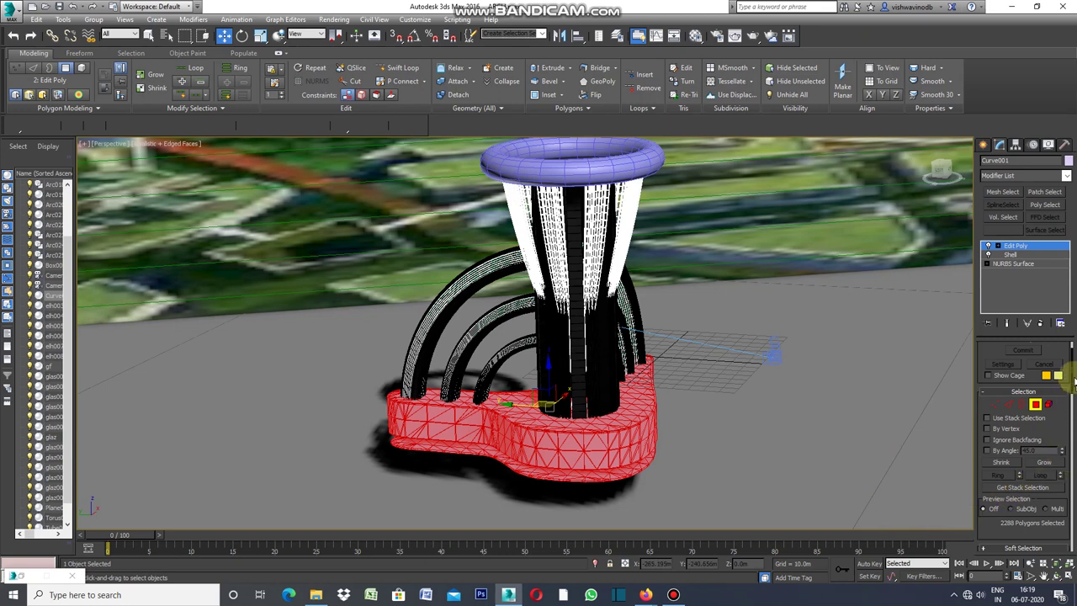
pyautogui.moveTo(1073, 382); pyautogui.dragTo(1073, 379)
pyautogui.scroll(-2, 1052, 403)
pyautogui.scroll(-2, 1052, 403)
pyautogui.scroll(-2, 1052, 412)
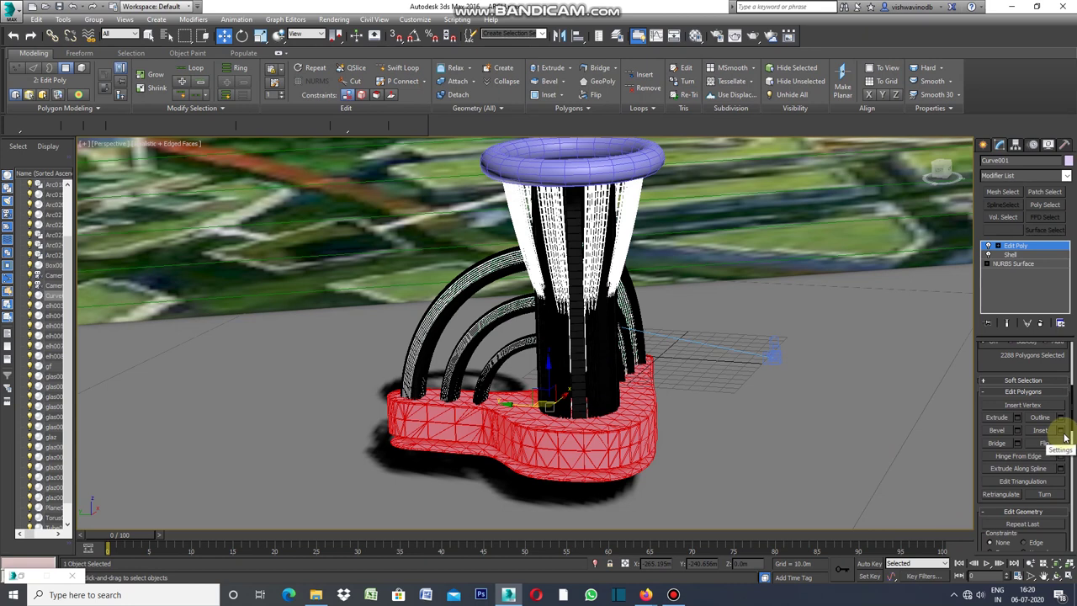
# Inset the podium polygons individually using the By Polygon inset type.
pyautogui.click(1062, 432)
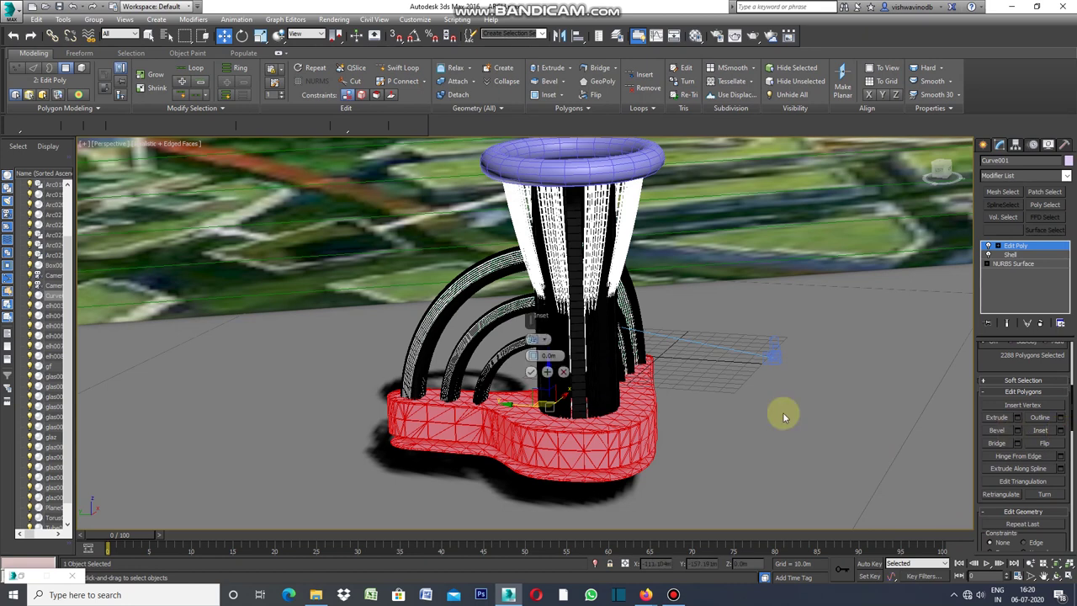
pyautogui.click(546, 340)
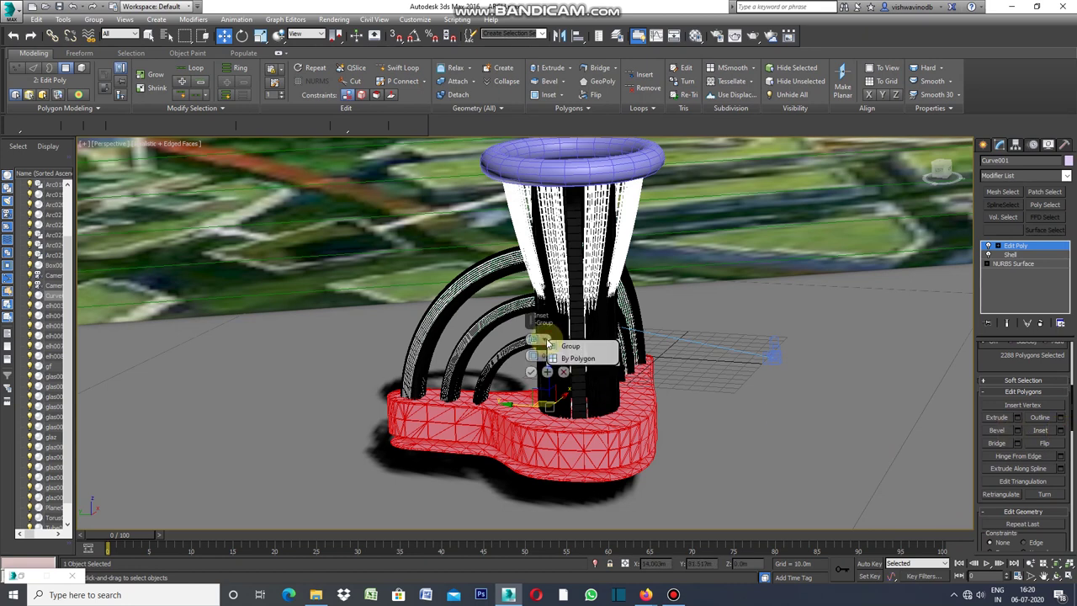
pyautogui.click(587, 360)
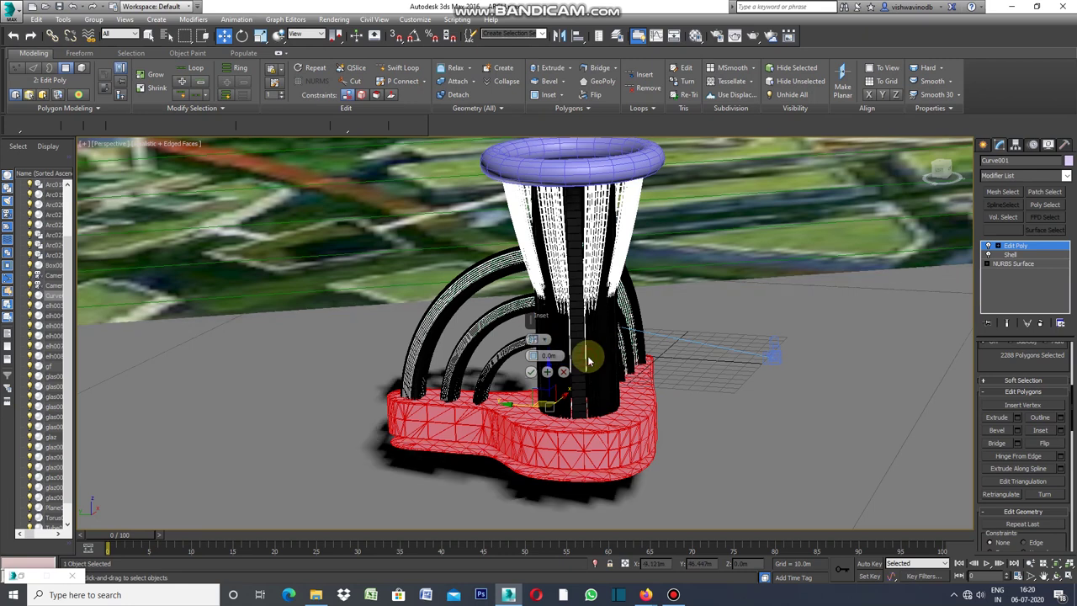
pyautogui.scroll(5, 587, 360)
pyautogui.click(531, 371)
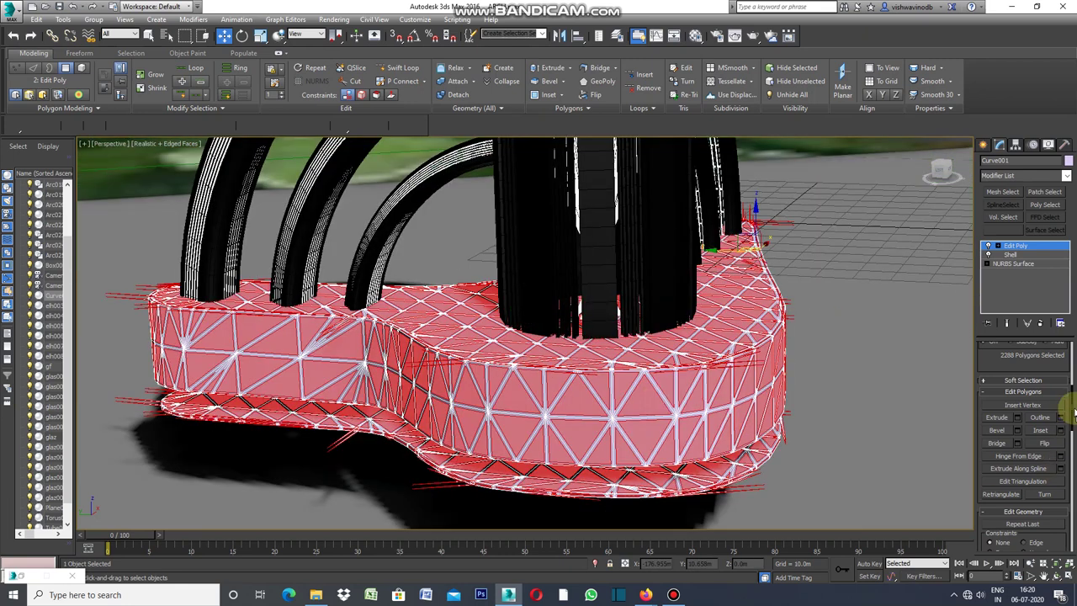
pyautogui.moveTo(1073, 404); pyautogui.dragTo(1052, 465)
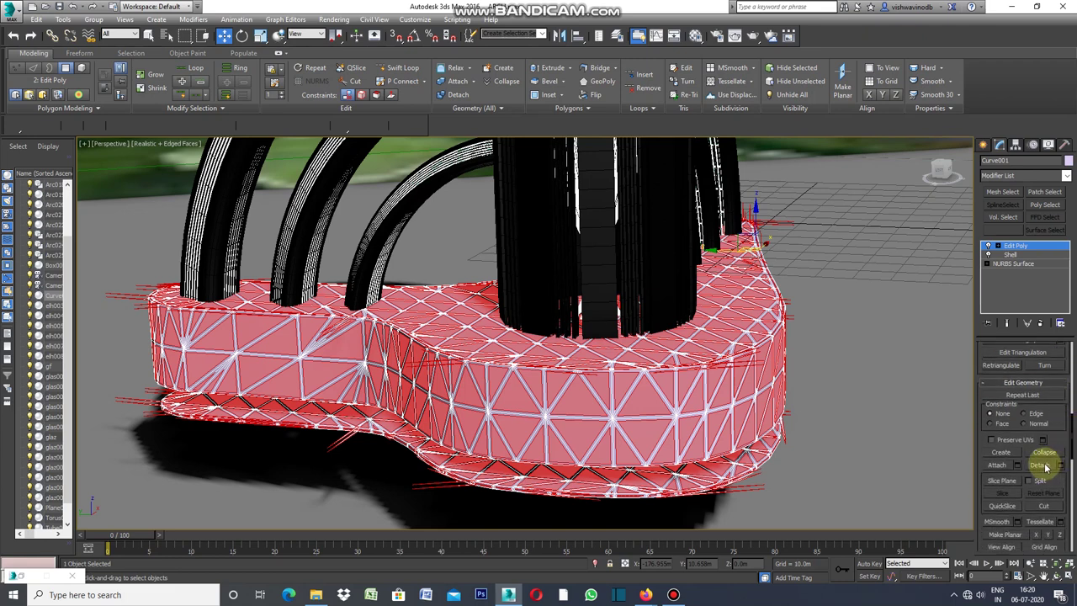
# Detach the selected podium polygons as a new object named v.
pyautogui.click(1059, 467)
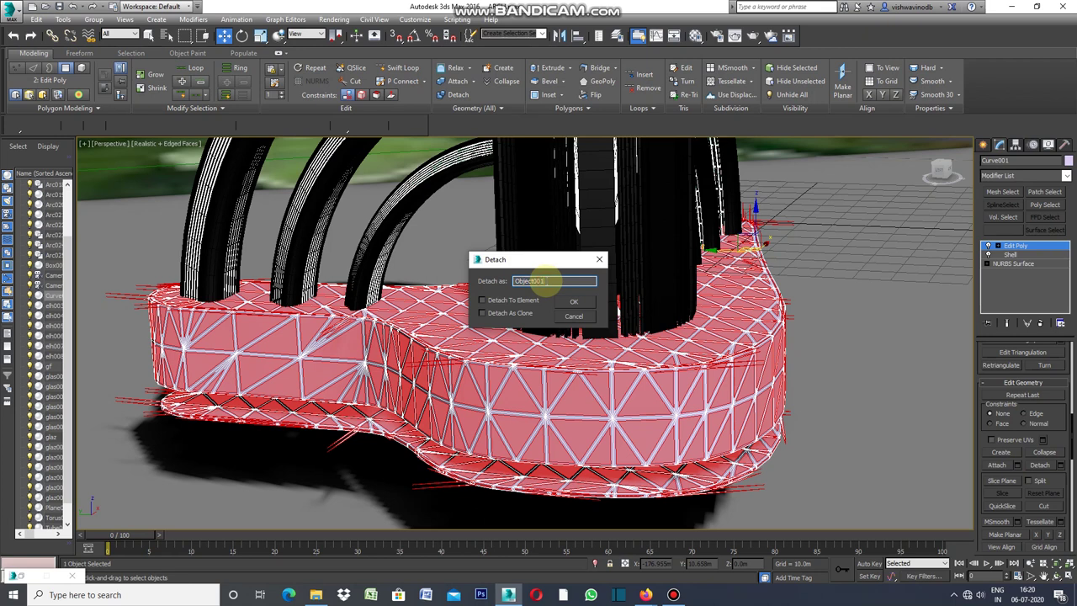
pyautogui.write('vent')
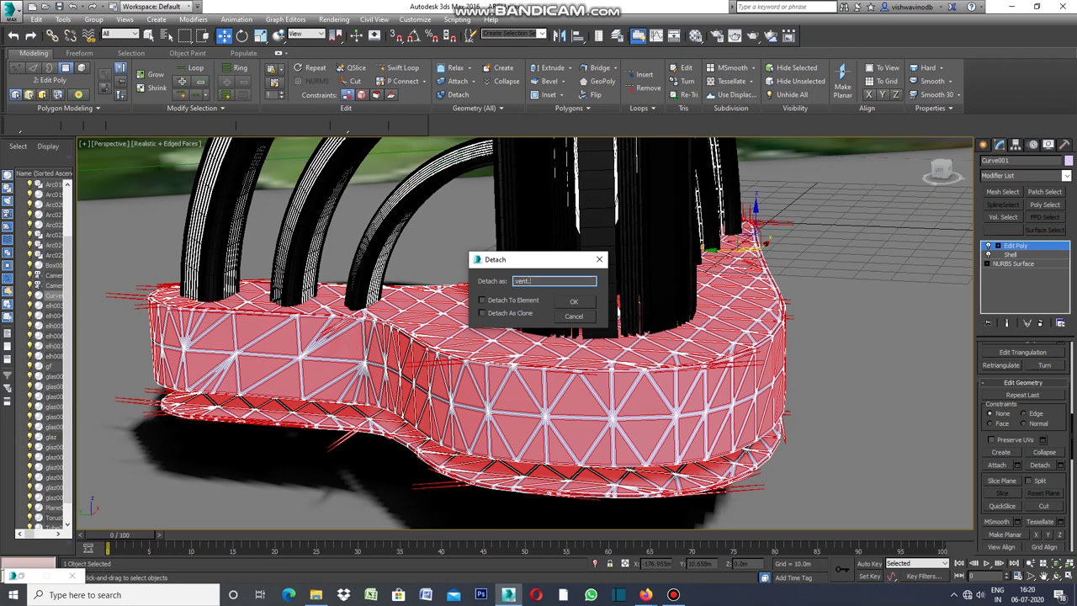
pyautogui.click(575, 302)
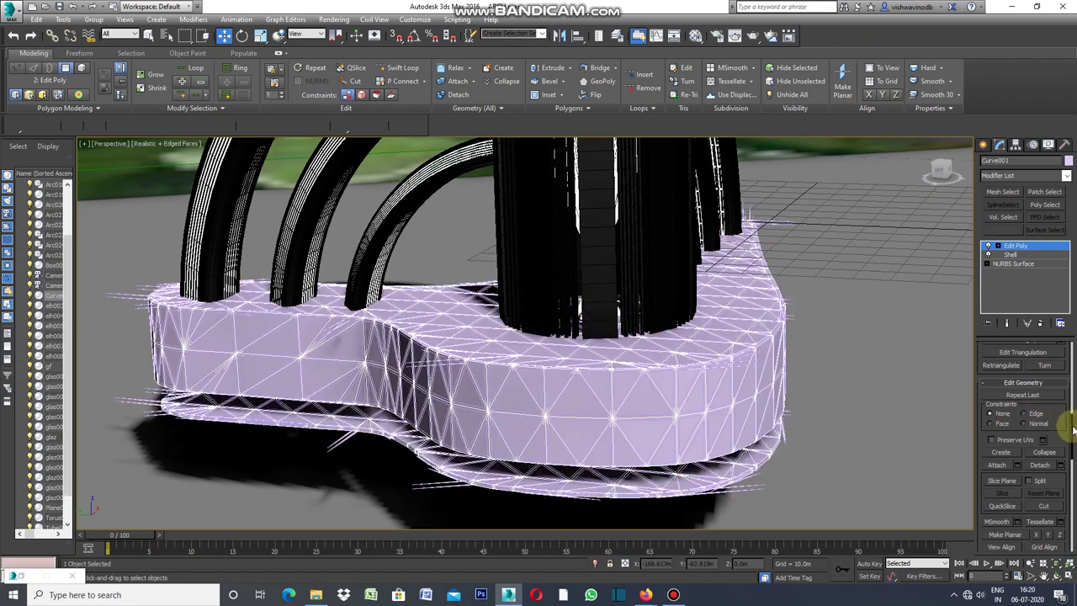
# Give the podium a white object colour and return to plain object selection.
pyautogui.click(1069, 161)
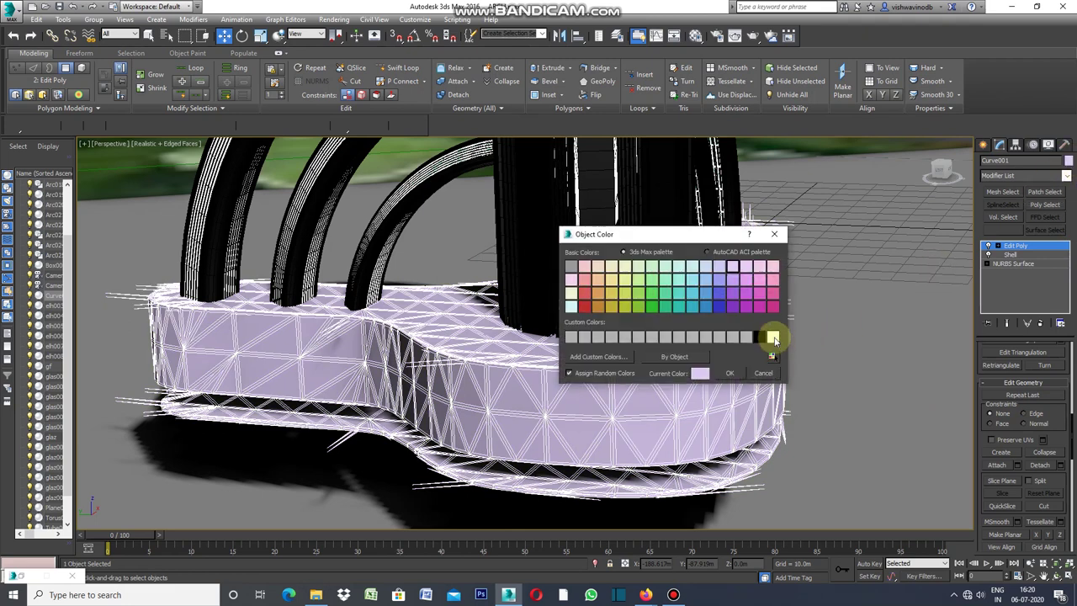
pyautogui.click(772, 337)
pyautogui.click(729, 373)
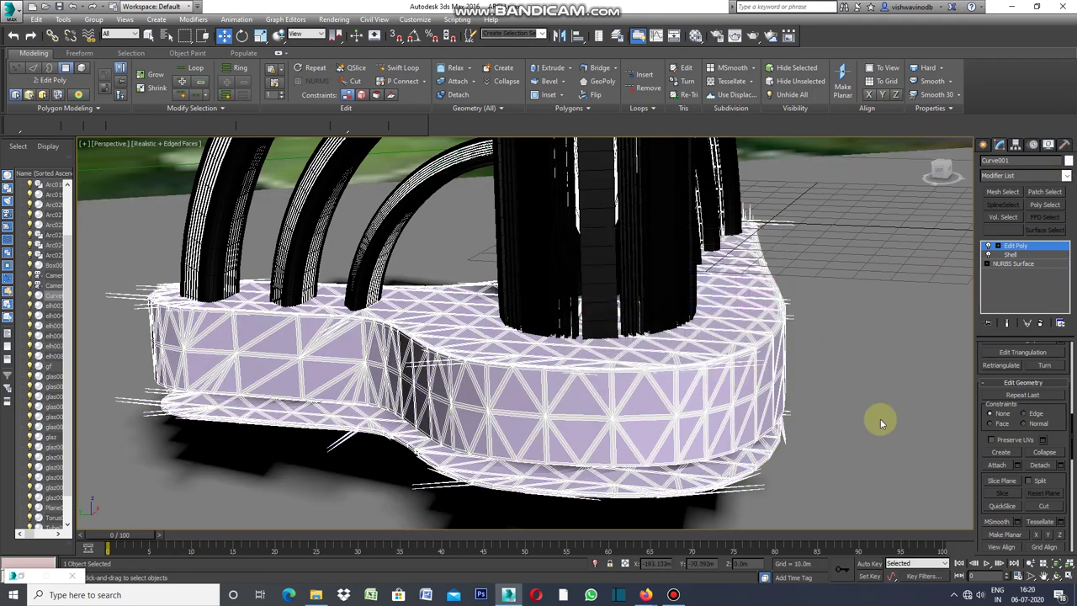
pyautogui.click(148, 36)
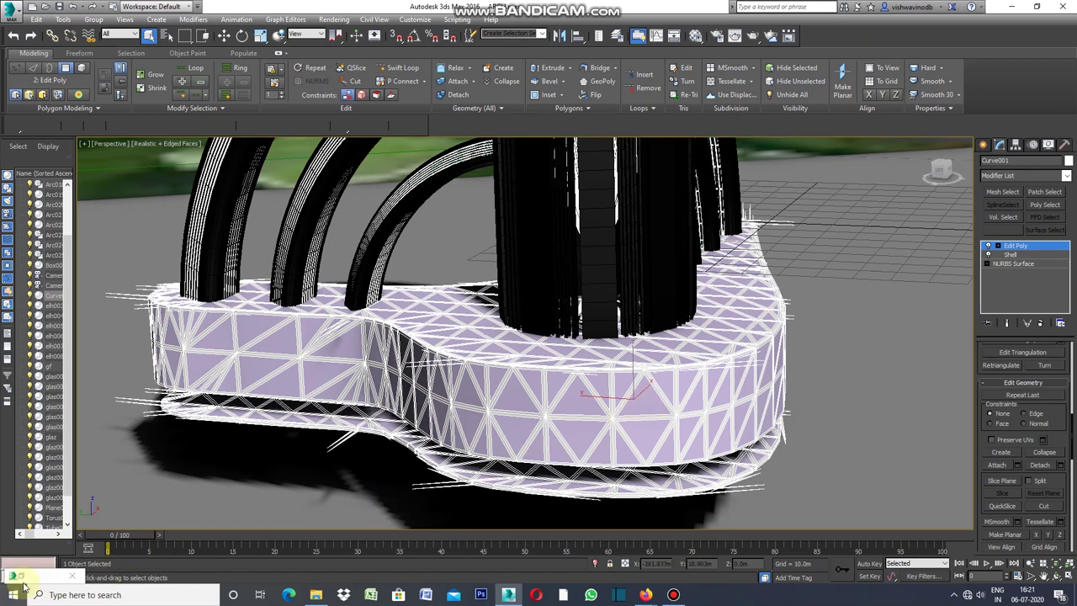
pyautogui.press('m')
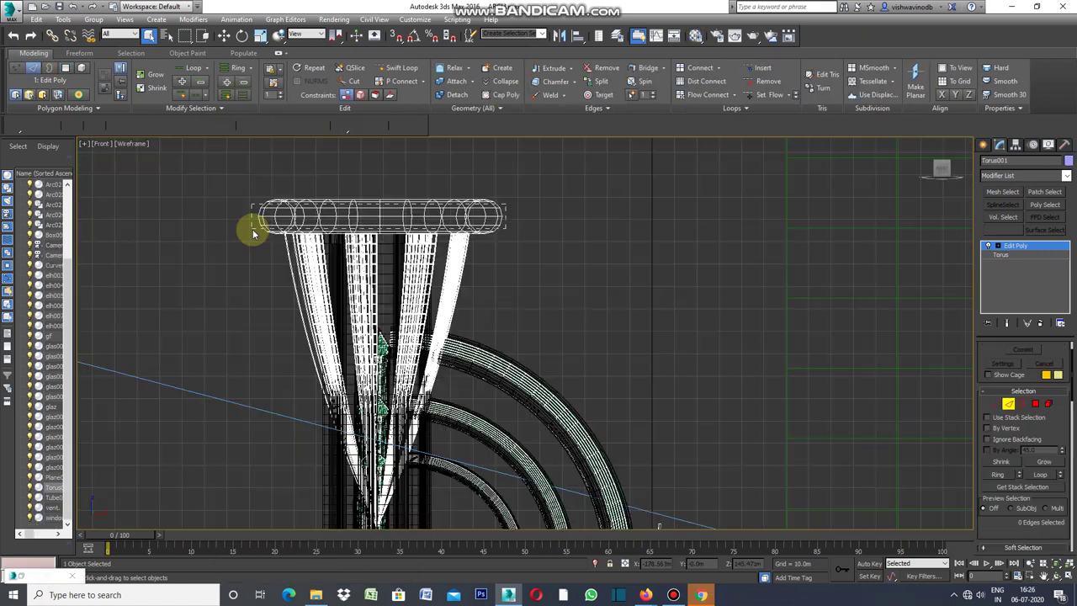
# Detach all 192 torus polygons as Editable Poly Object001 and select it.
pyautogui.moveTo(253, 234); pyautogui.dragTo(254, 232)
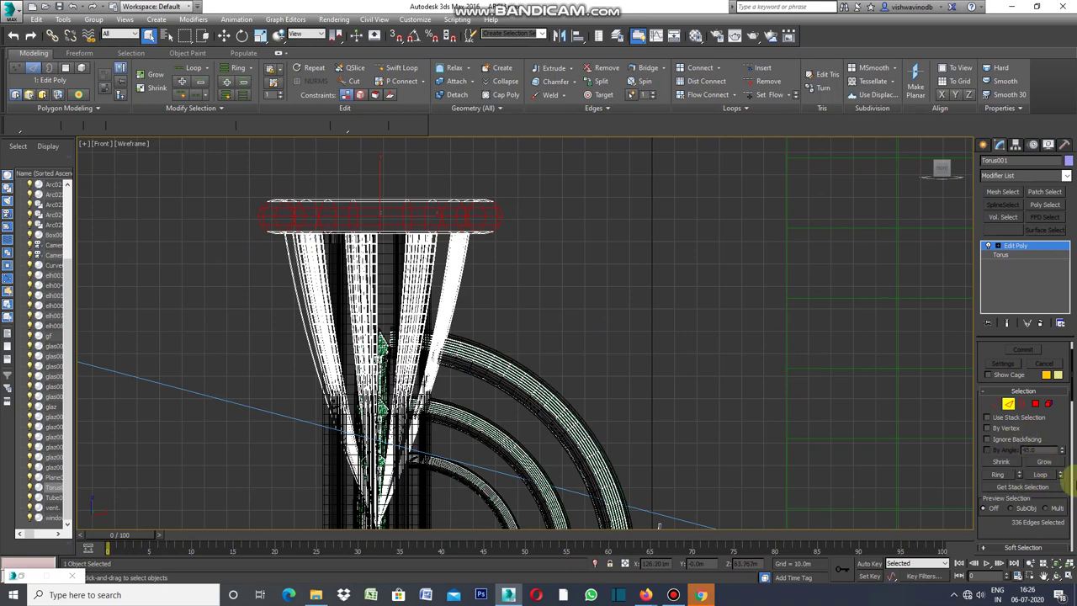
pyautogui.click(1037, 404)
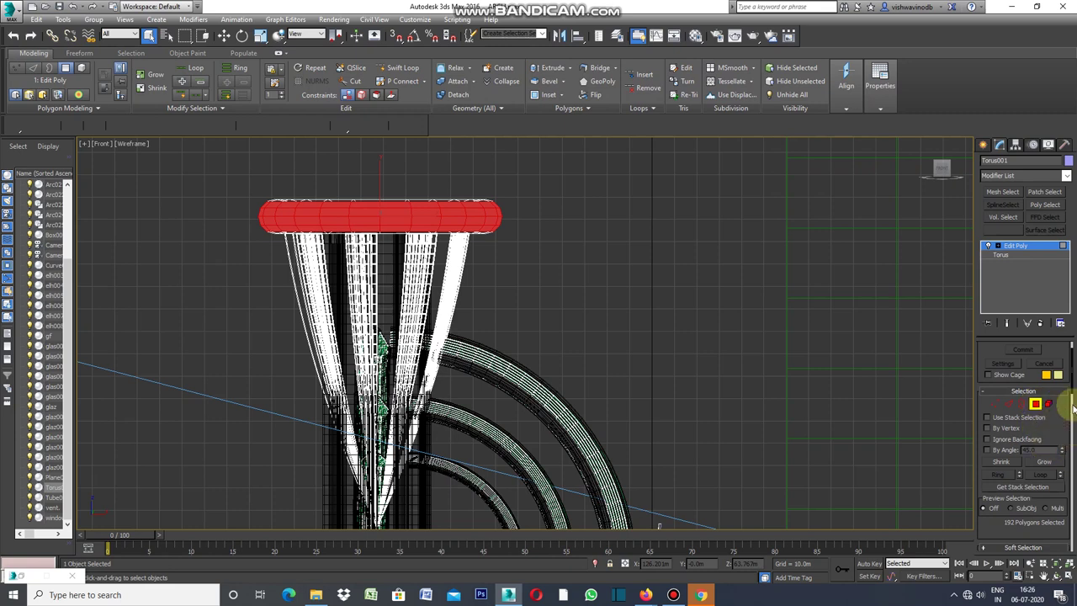
pyautogui.moveTo(1073, 383); pyautogui.dragTo(1073, 454)
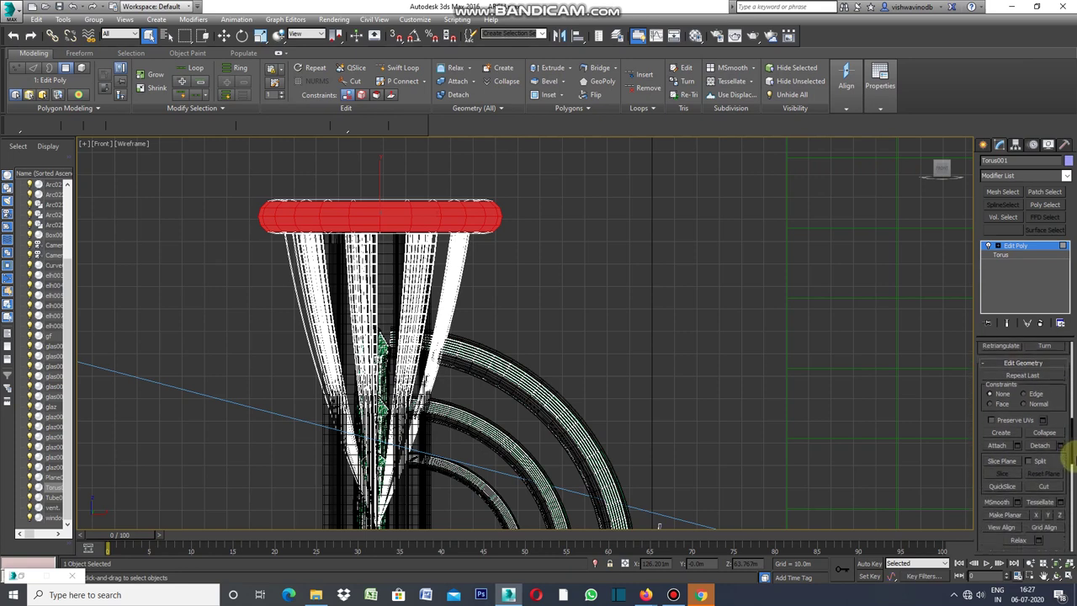
pyautogui.click(1059, 446)
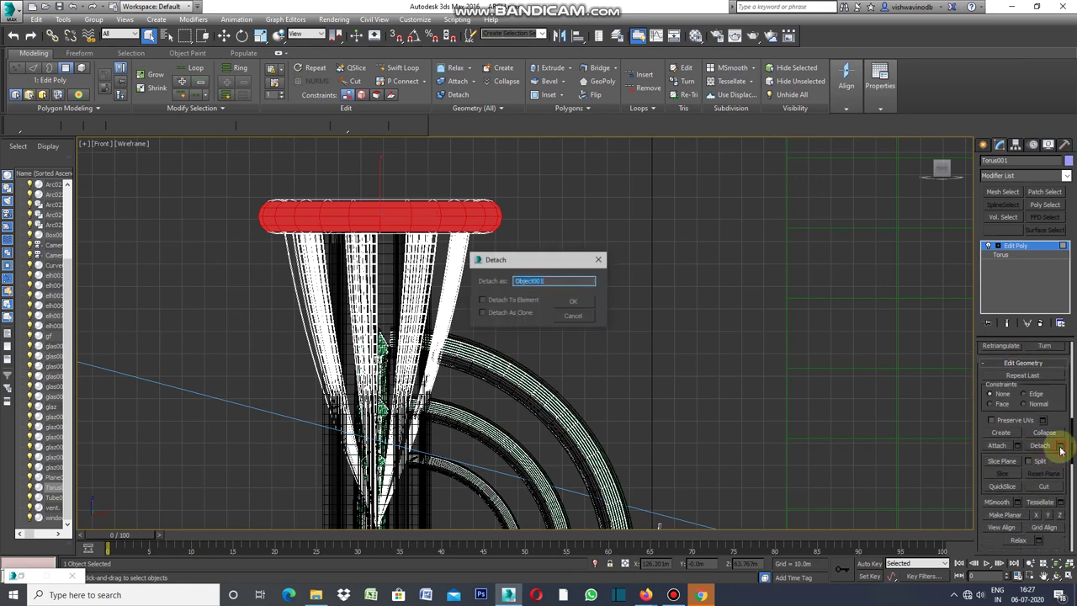
pyautogui.click(575, 301)
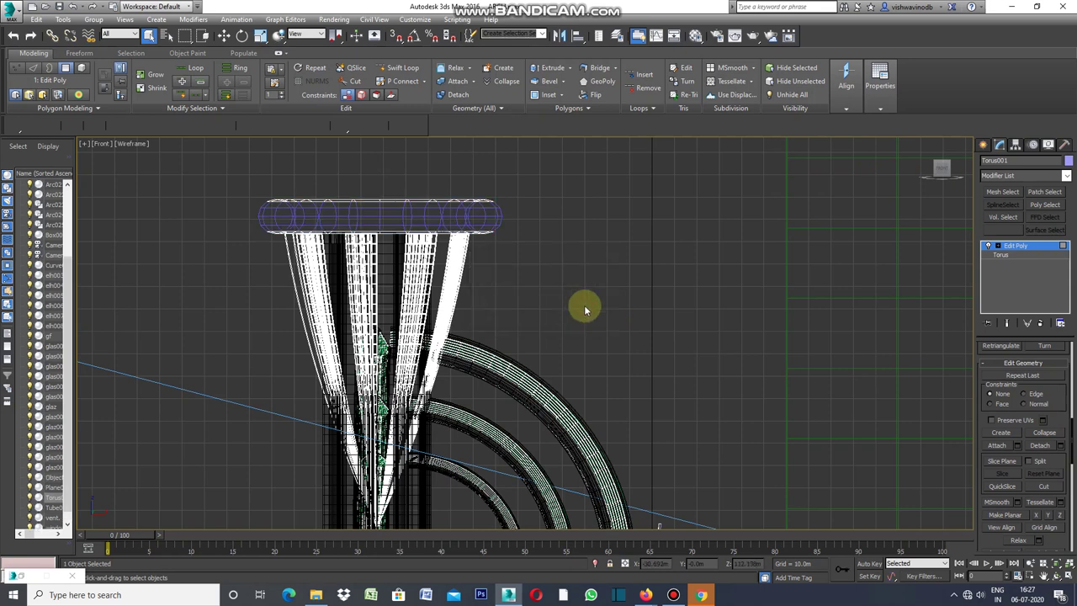
pyautogui.click(480, 213)
pyautogui.scroll(5, 480, 214)
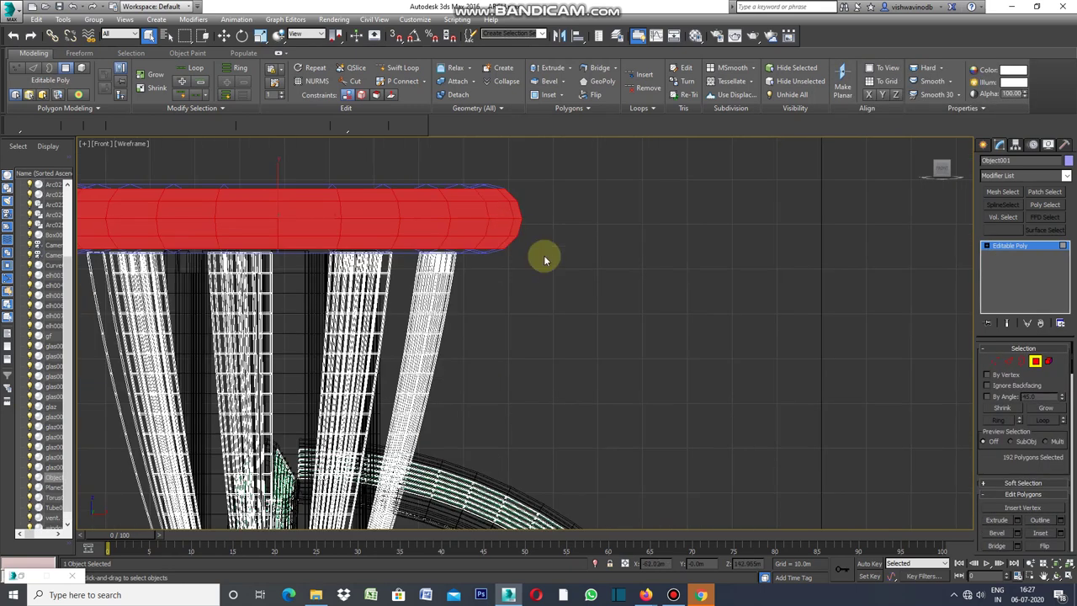
# Confirm the inset on the facade panel faces and detach them as Object002.
pyautogui.scroll(-3, 545, 259)
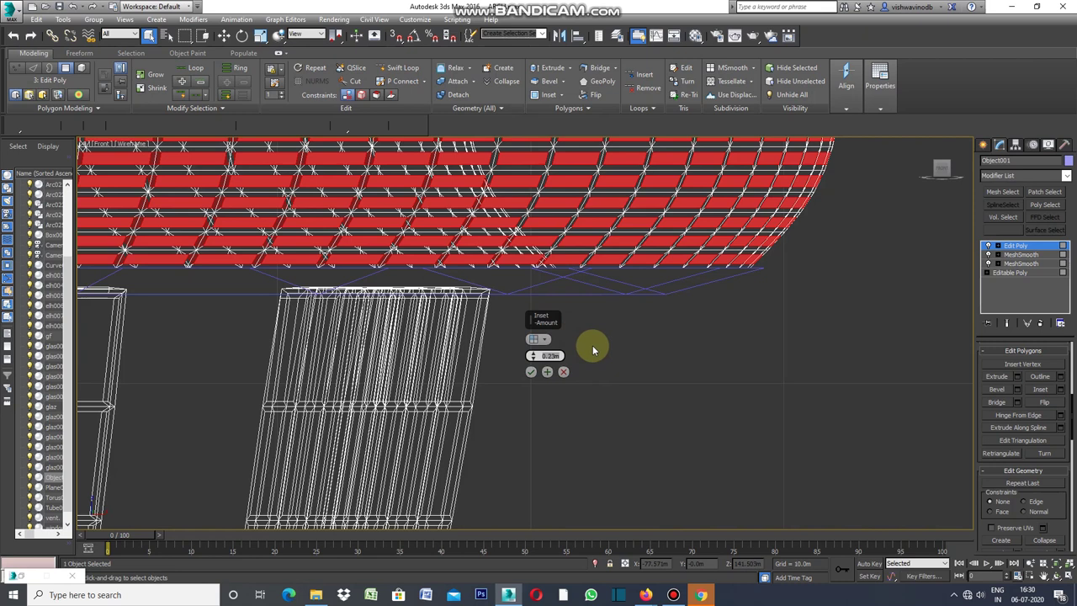
pyautogui.click(531, 373)
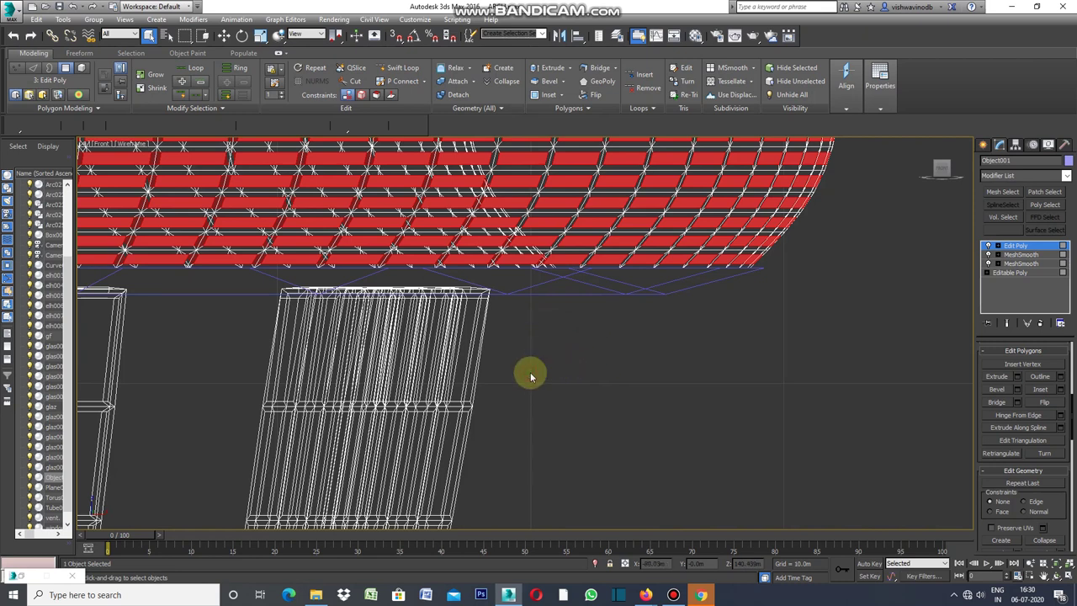
pyautogui.moveTo(1073, 414); pyautogui.dragTo(1074, 461)
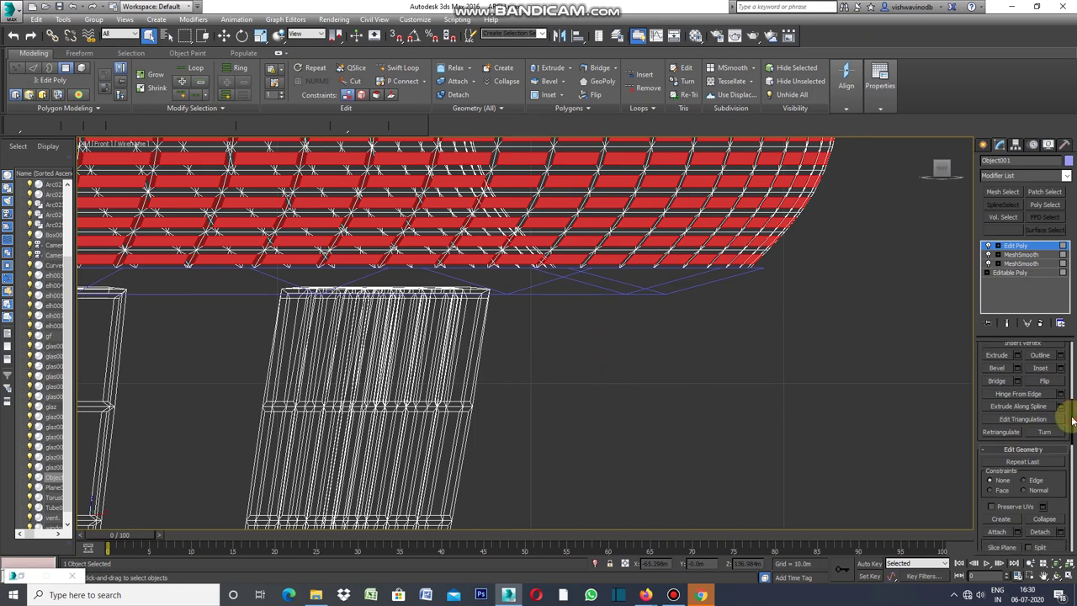
pyautogui.moveTo(1070, 461)
pyautogui.mouseDown()
pyautogui.moveTo(1071, 473)
pyautogui.moveTo(1071, 440)
pyautogui.mouseUp()
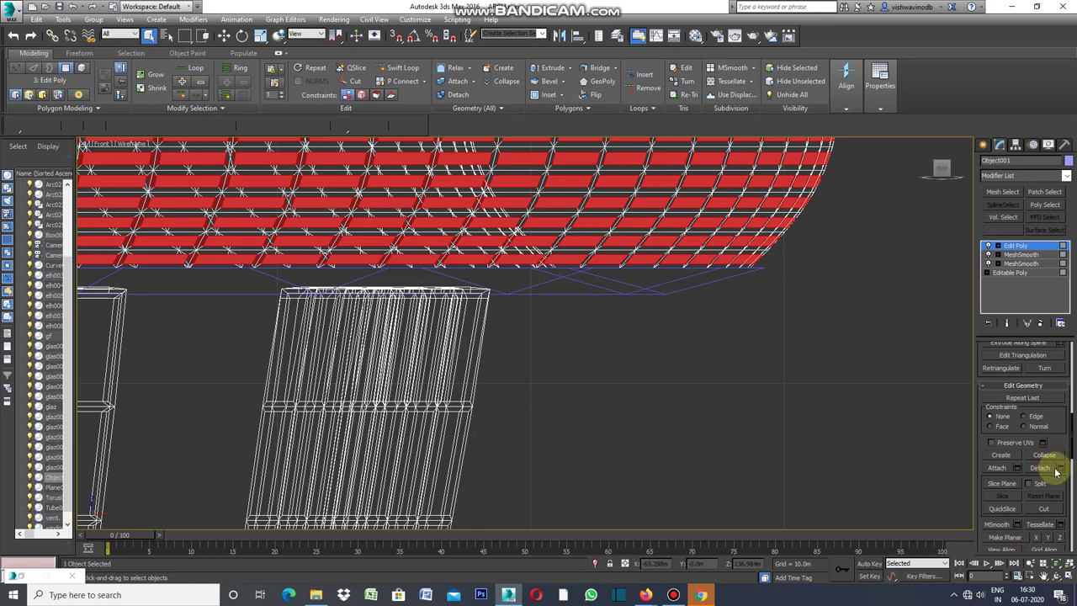
pyautogui.click(1060, 468)
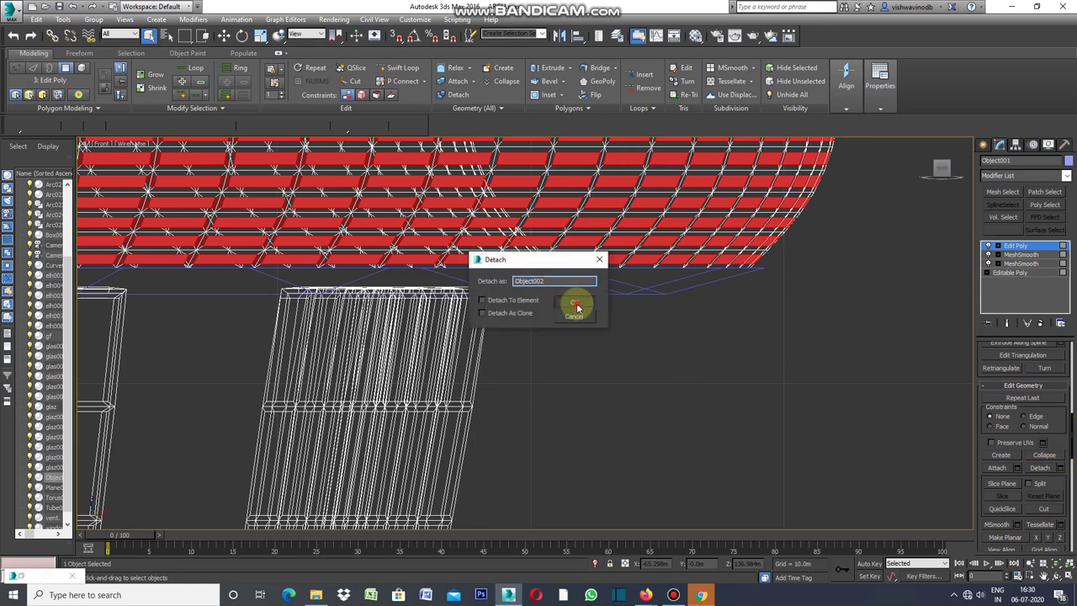
pyautogui.click(575, 306)
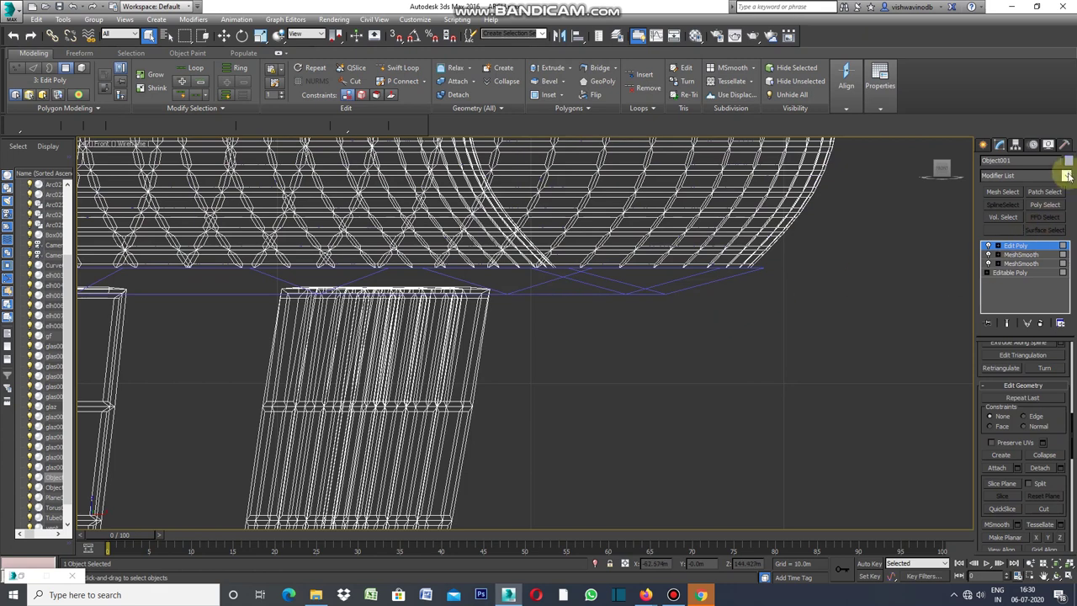
# Recolour Object001's wireframe to white and clear the selection.
pyautogui.click(1067, 160)
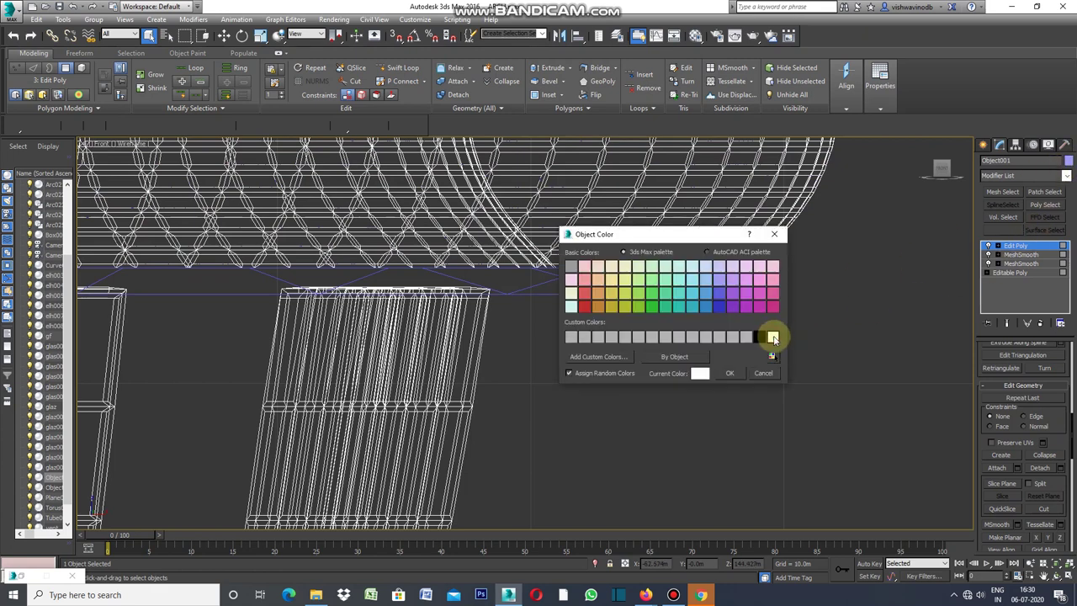
pyautogui.click(729, 373)
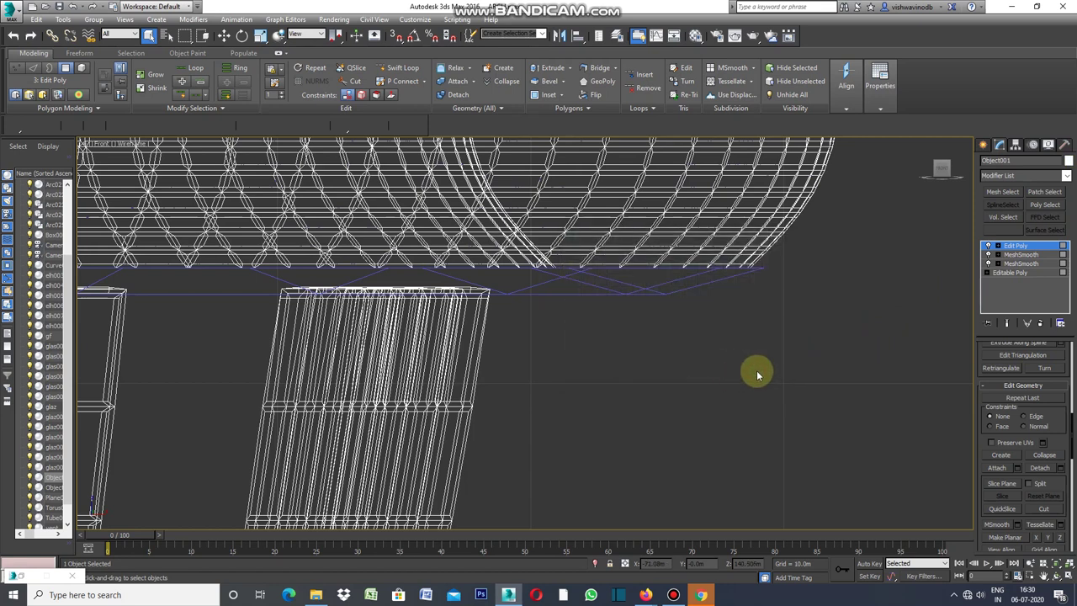
pyautogui.click(981, 146)
pyautogui.click(899, 242)
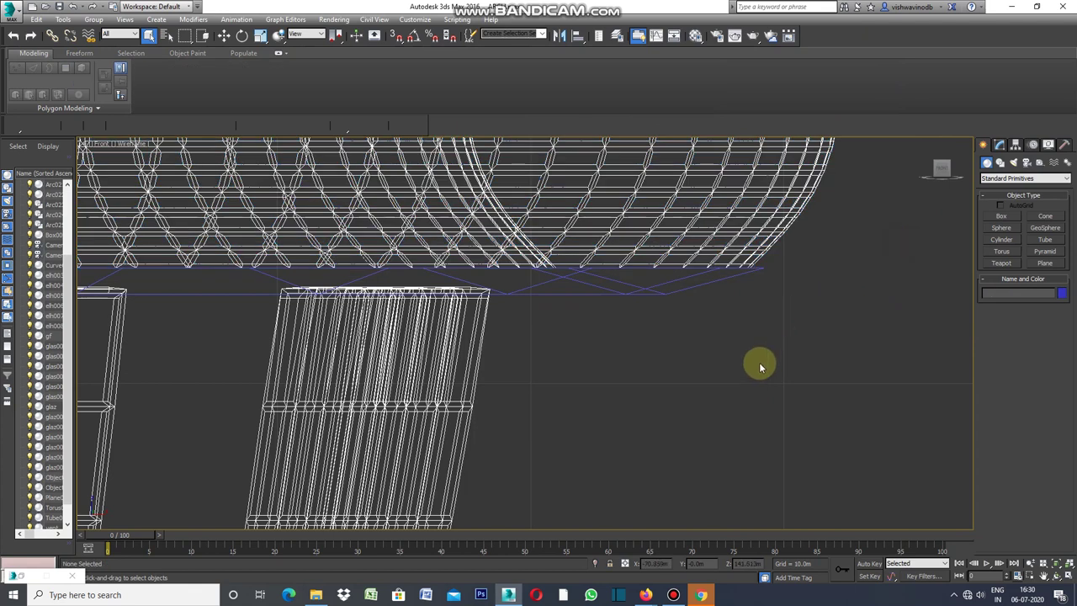
# Select the detached panels Object002 and pick the second material sample slot.
pyautogui.moveTo(801, 365); pyautogui.dragTo(935, 552, button='middle')
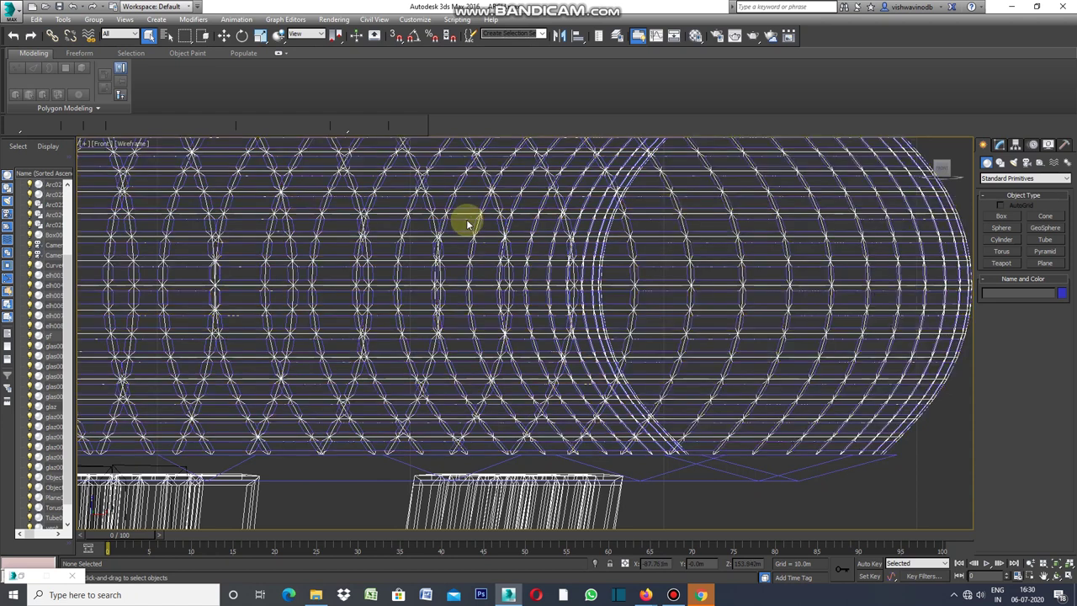
pyautogui.click(467, 218)
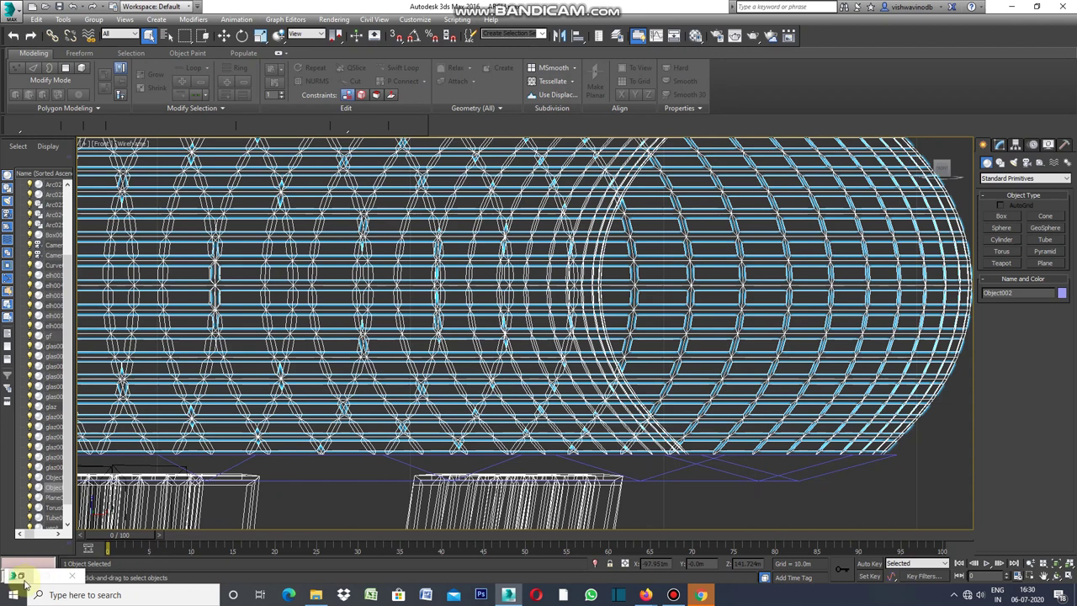
pyautogui.press('m')
pyautogui.click(294, 208)
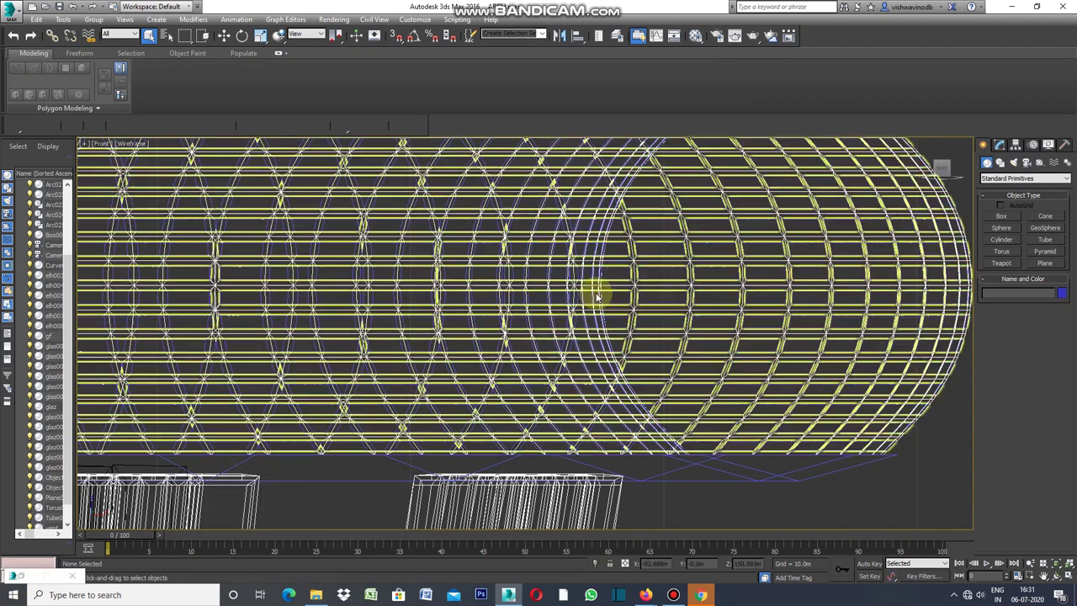
# Add a Shell modifier to Object001 with a 0.6m outer amount, then deselect.
pyautogui.click(597, 284)
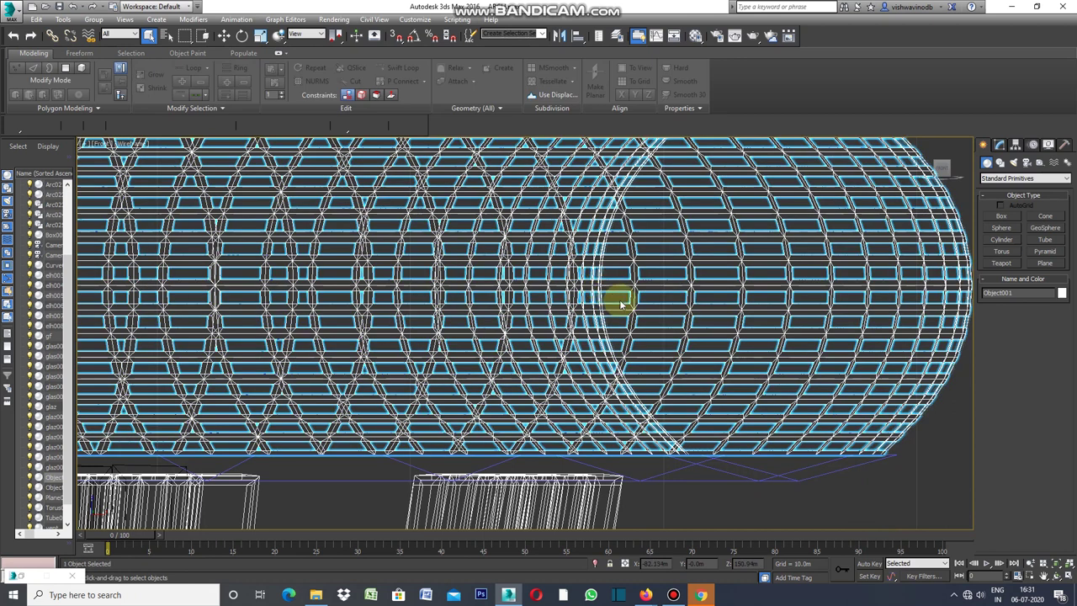
pyautogui.click(1001, 144)
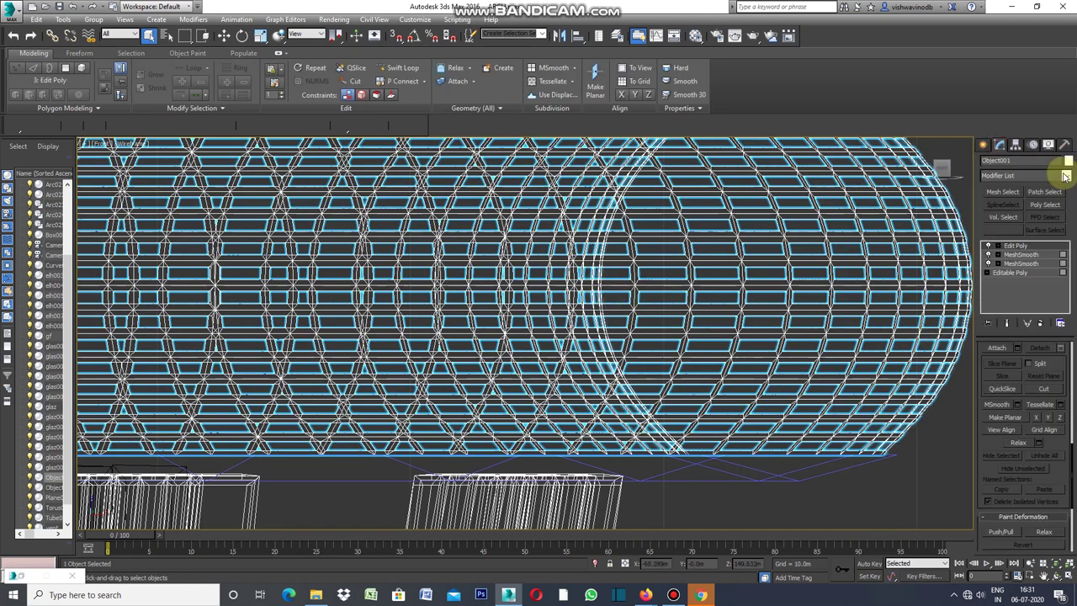
pyautogui.click(1066, 176)
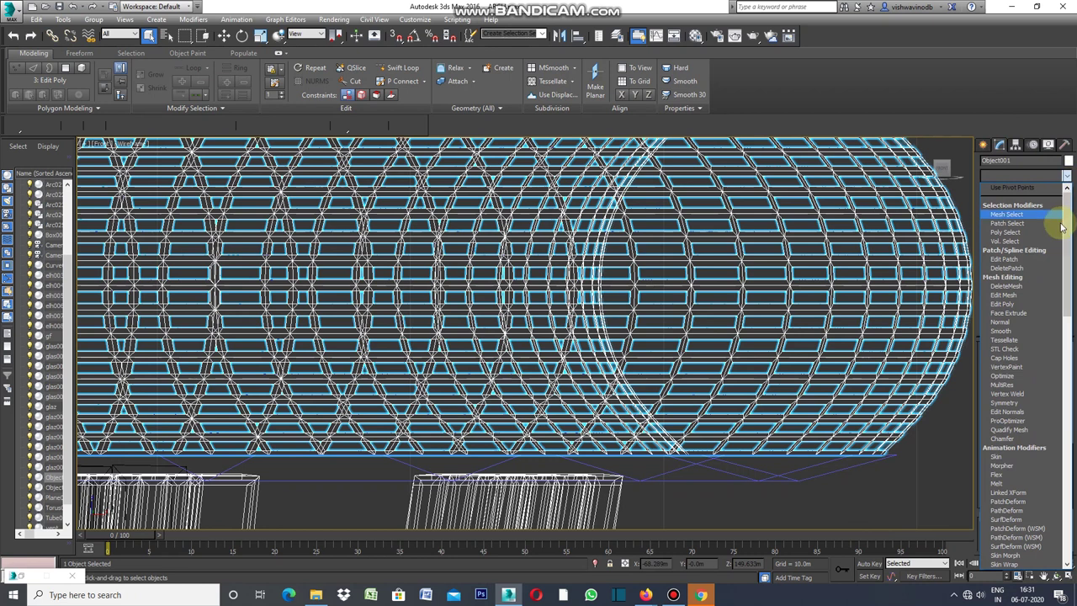
pyautogui.moveTo(1067, 258); pyautogui.dragTo(1061, 438)
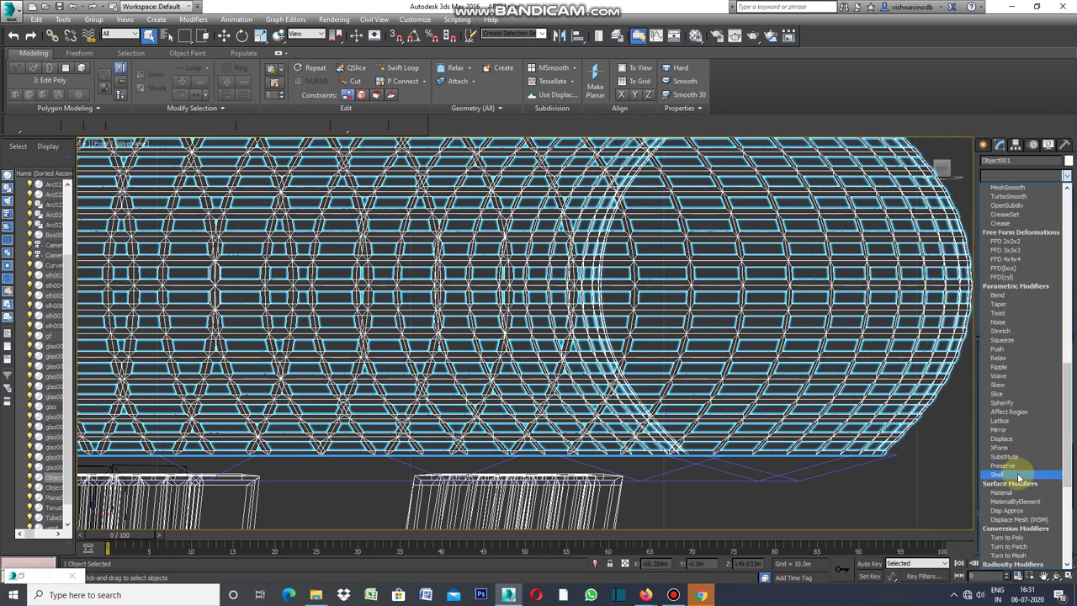
pyautogui.click(1018, 475)
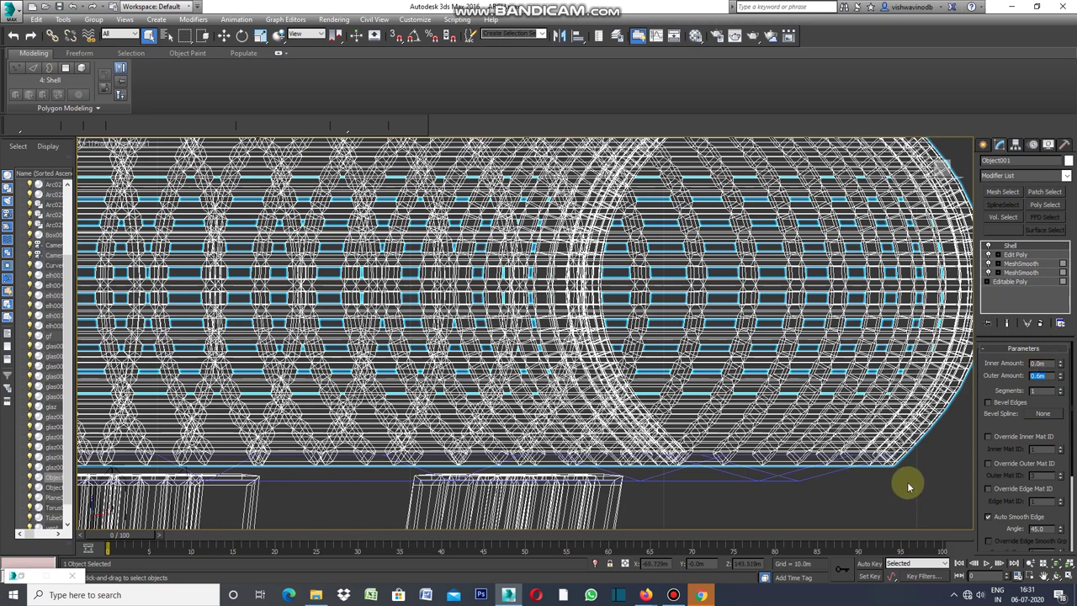
pyautogui.click(872, 503)
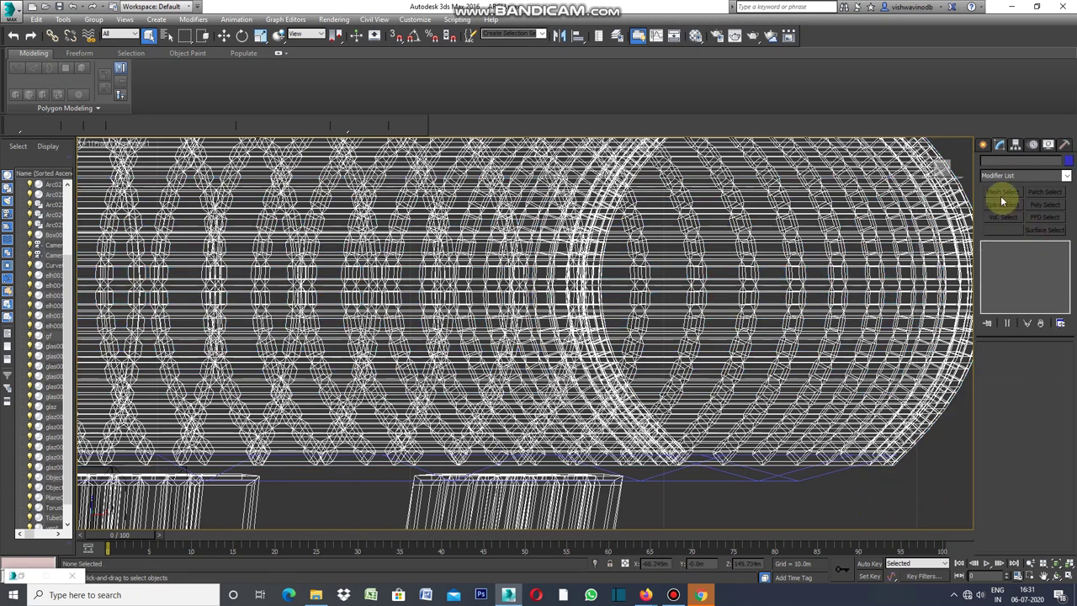
pyautogui.click(982, 145)
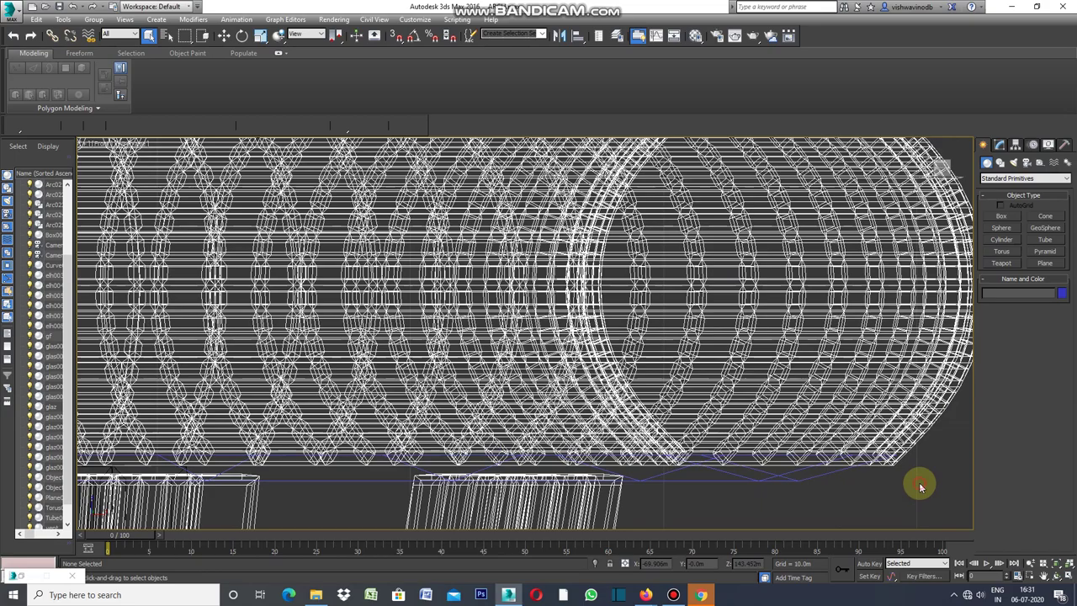